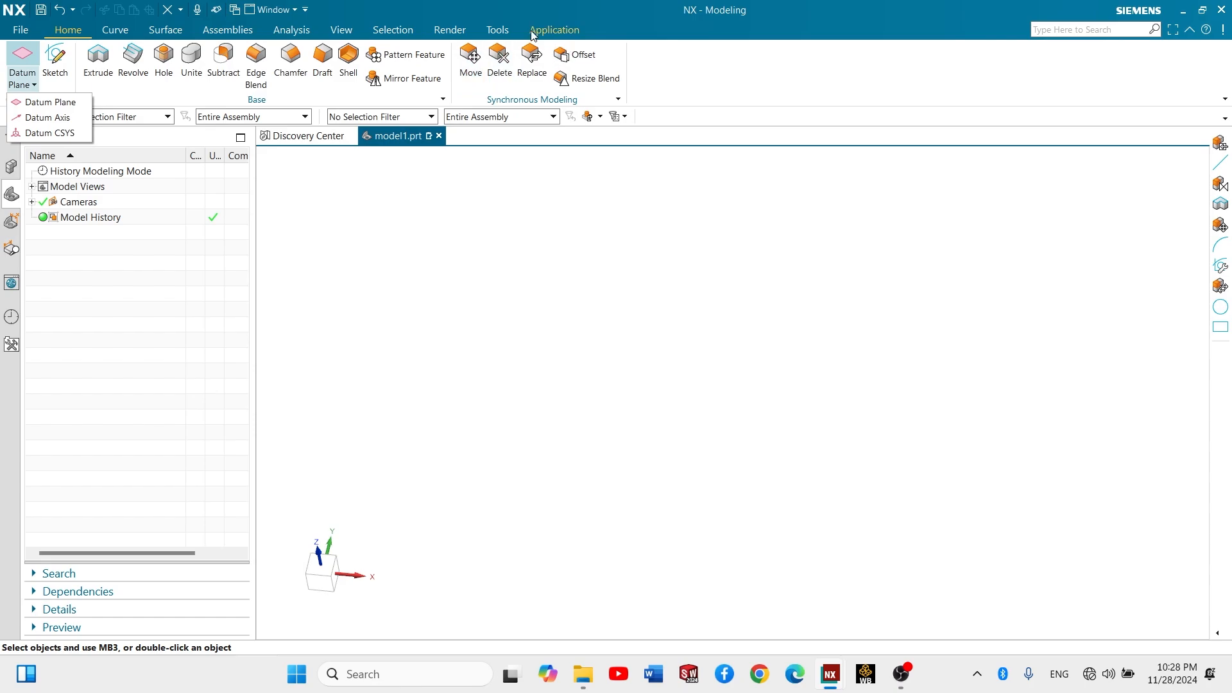
pyautogui.click(541, 32)
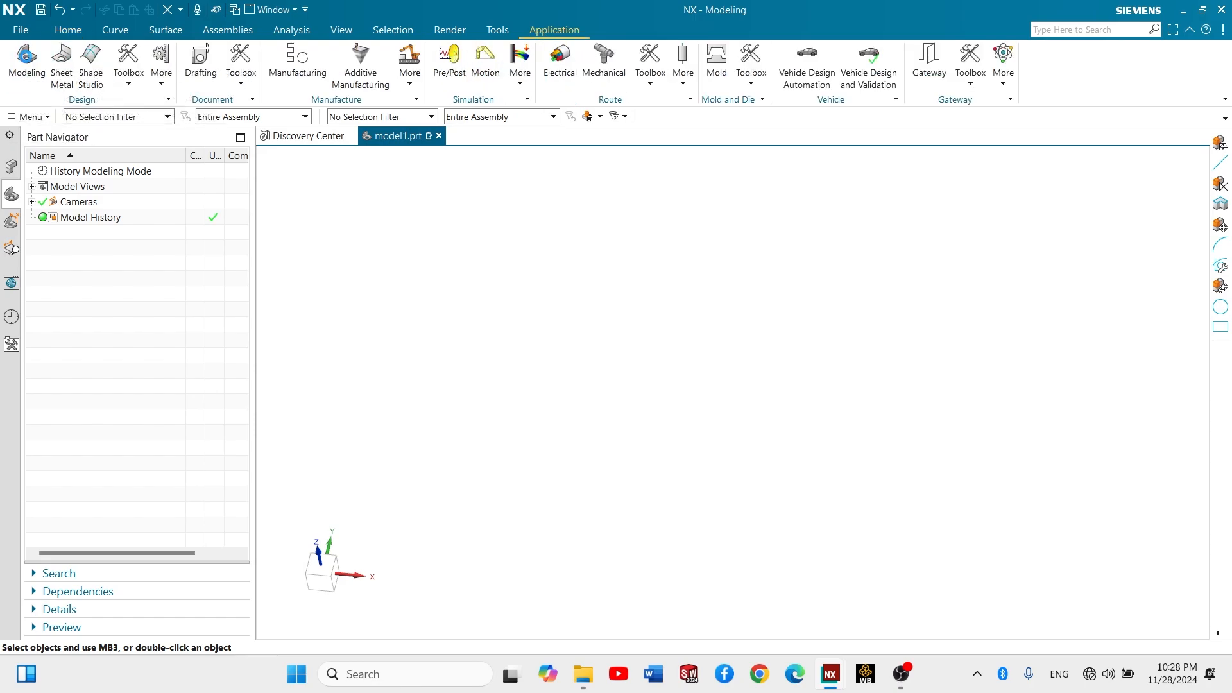
pyautogui.click(69, 35)
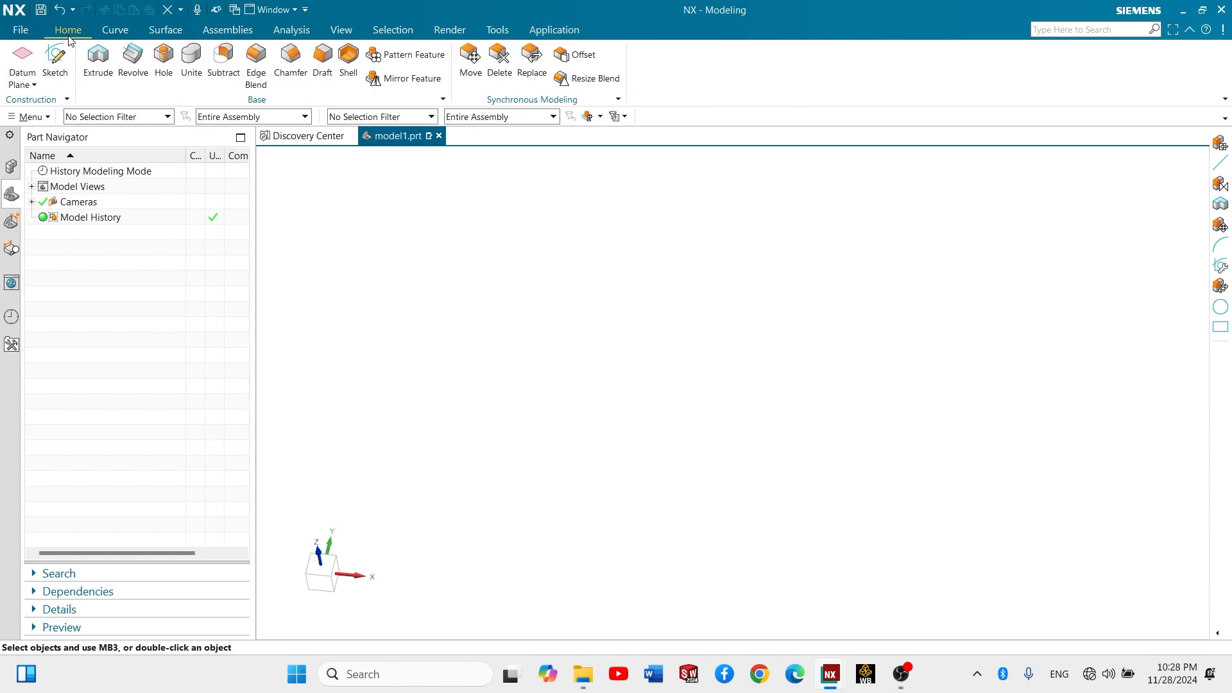
# - Create a dynamic datum coordinate system at the origin, referenced to the WCS
pyautogui.click(29, 85)
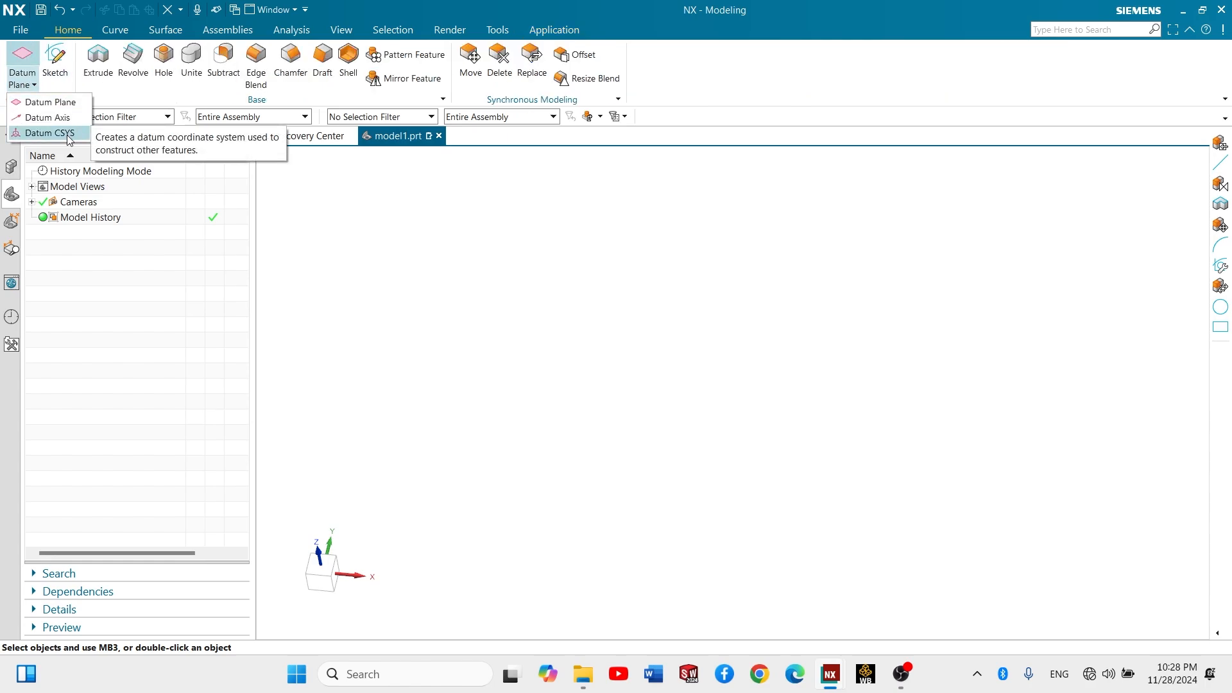
pyautogui.click(52, 133)
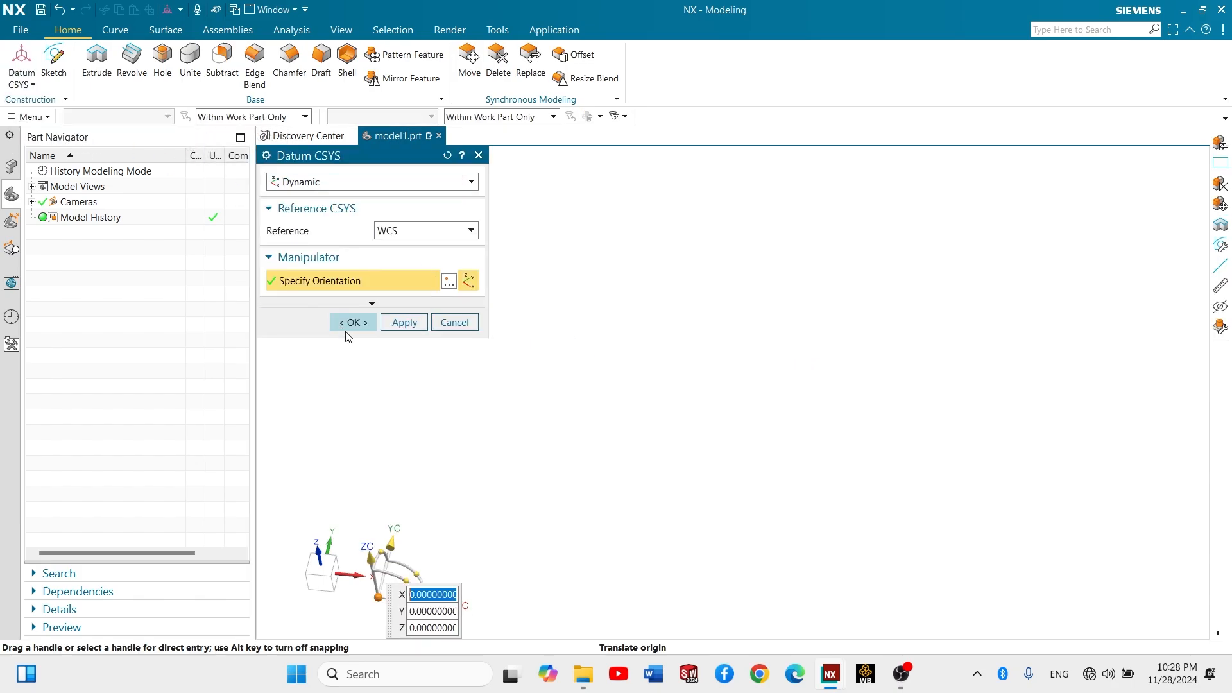
pyautogui.click(352, 322)
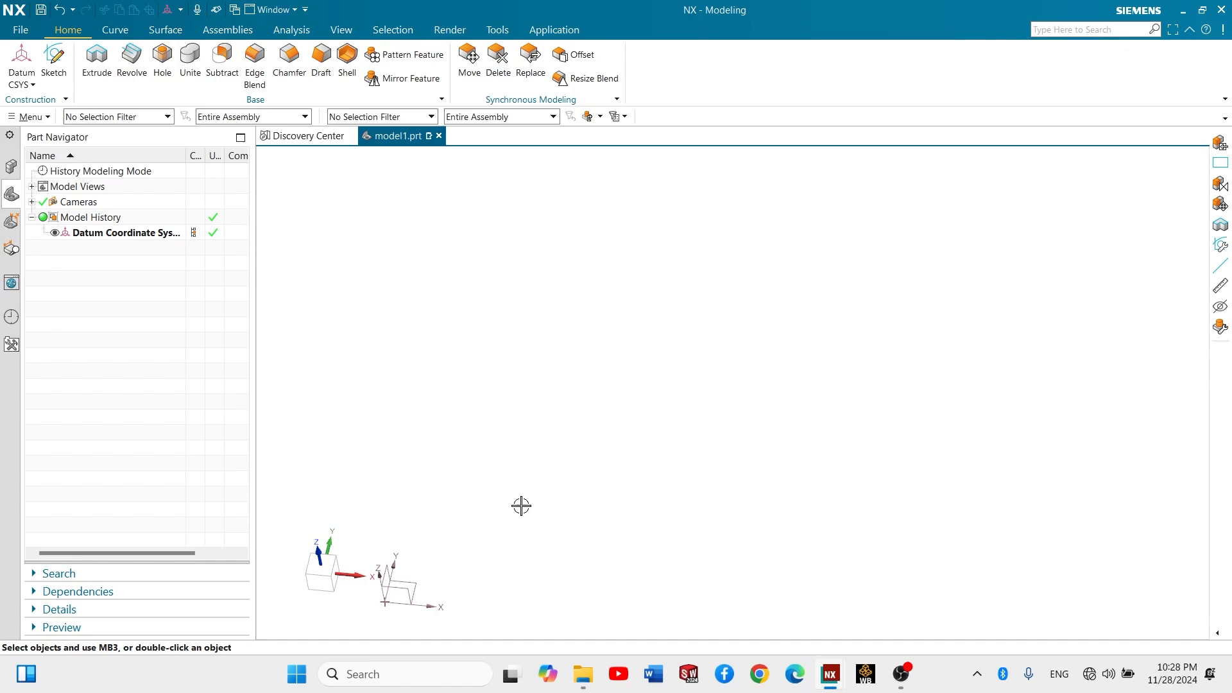
# - Create a new sketch on the Top principal plane of the datum coordinate system
pyautogui.keyDown('shift'); pyautogui.moveTo(488, 559); pyautogui.dragTo(528, 288, button='middle'); pyautogui.keyUp('shift')
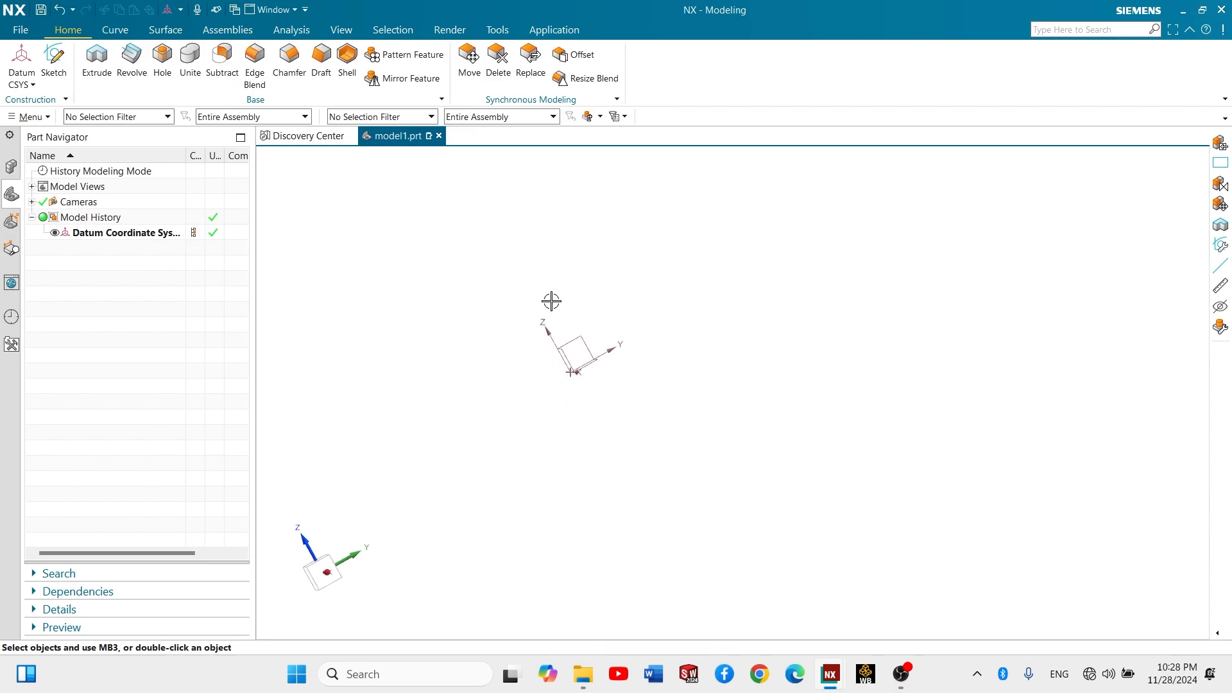
pyautogui.moveTo(579, 324); pyautogui.dragTo(628, 360, button='middle')
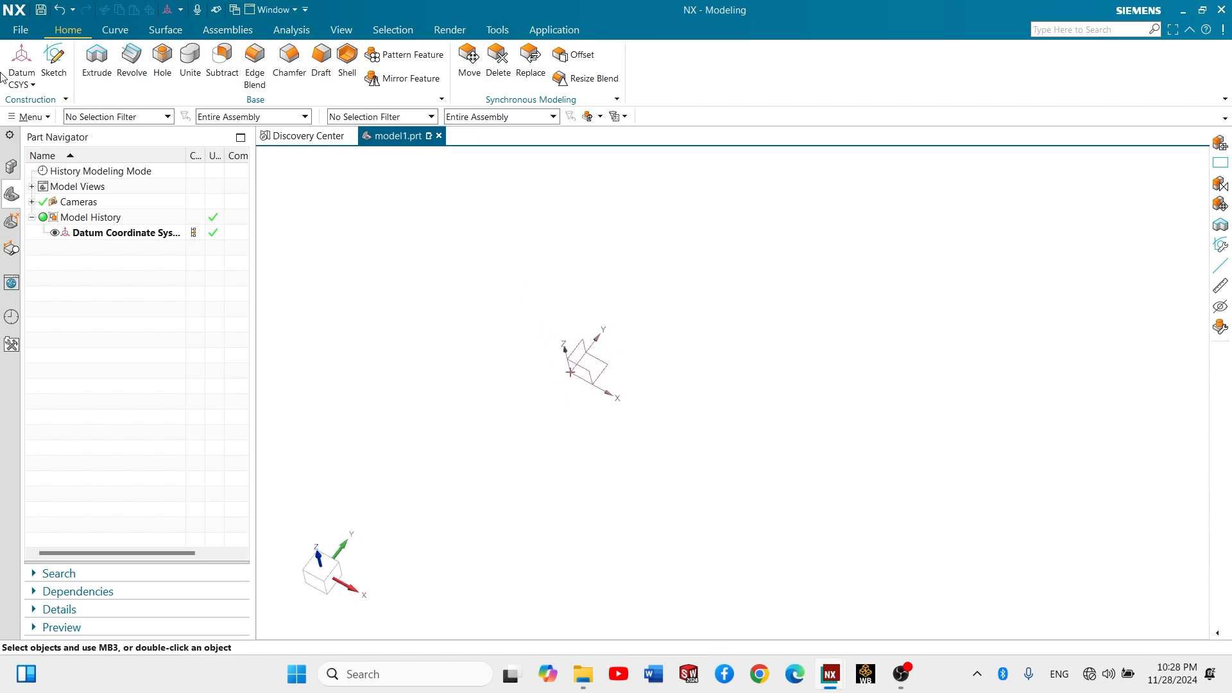
pyautogui.click(55, 64)
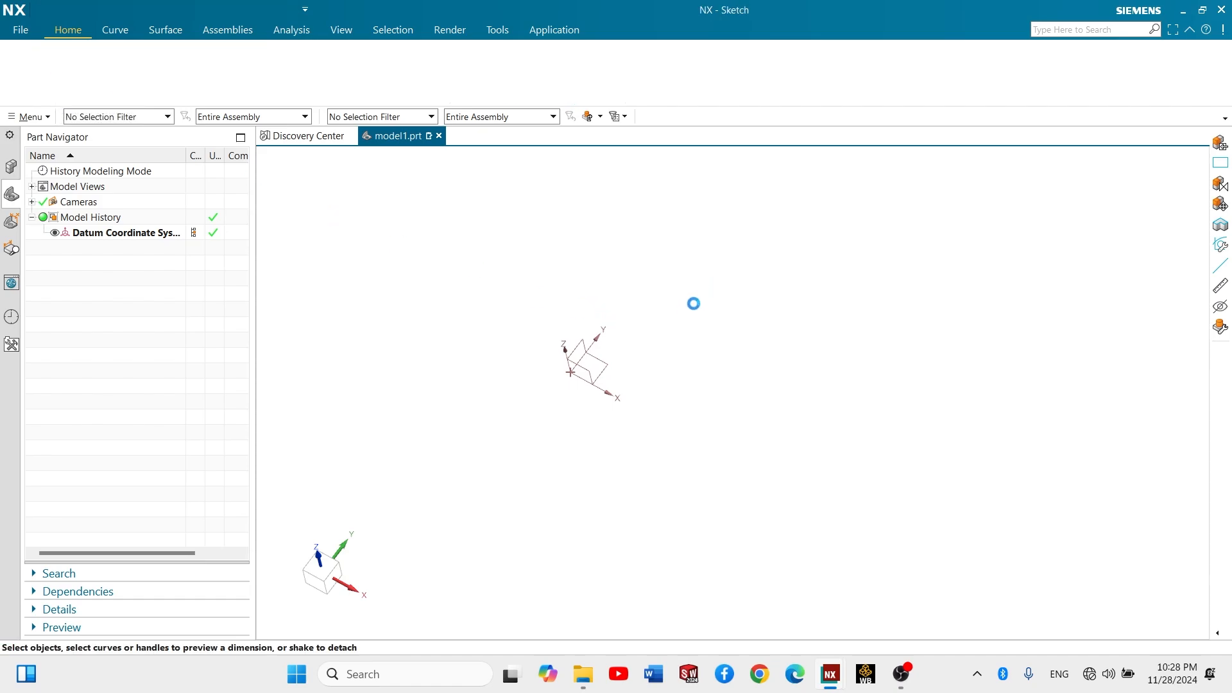
pyautogui.moveTo(765, 325)
pyautogui.mouseDown(button='middle')
pyautogui.moveTo(796, 303)
pyautogui.moveTo(732, 308)
pyautogui.mouseUp(button='middle')
pyautogui.click(732, 308)
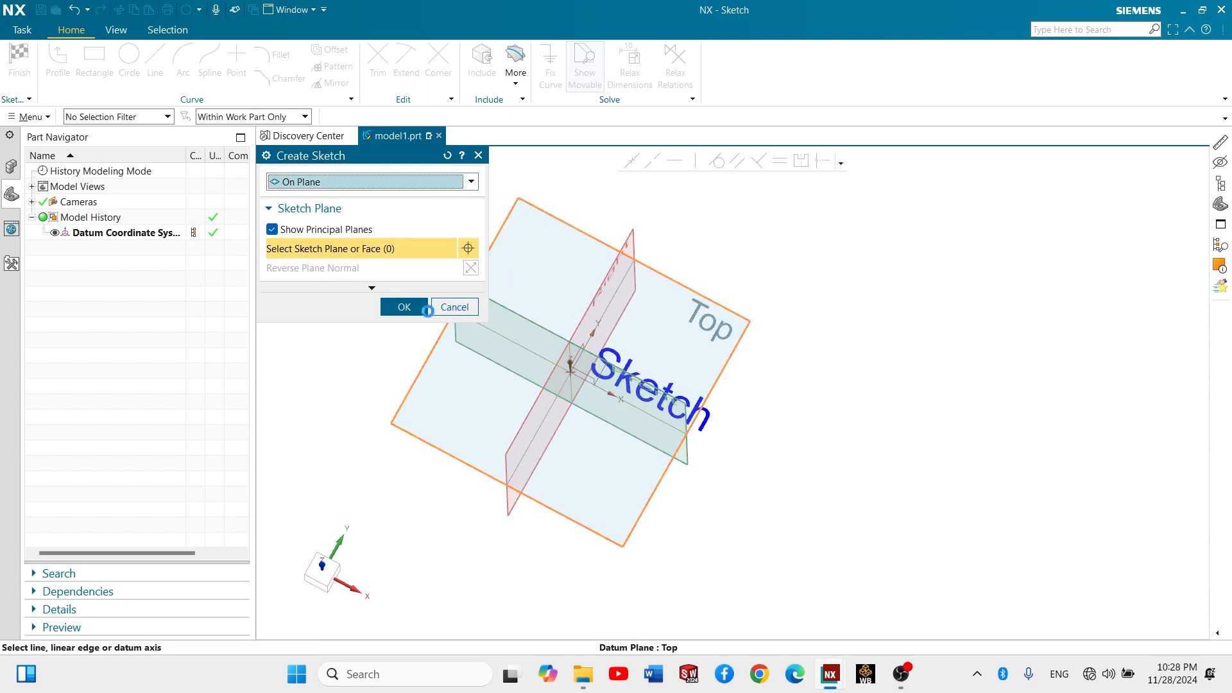
pyautogui.click(404, 307)
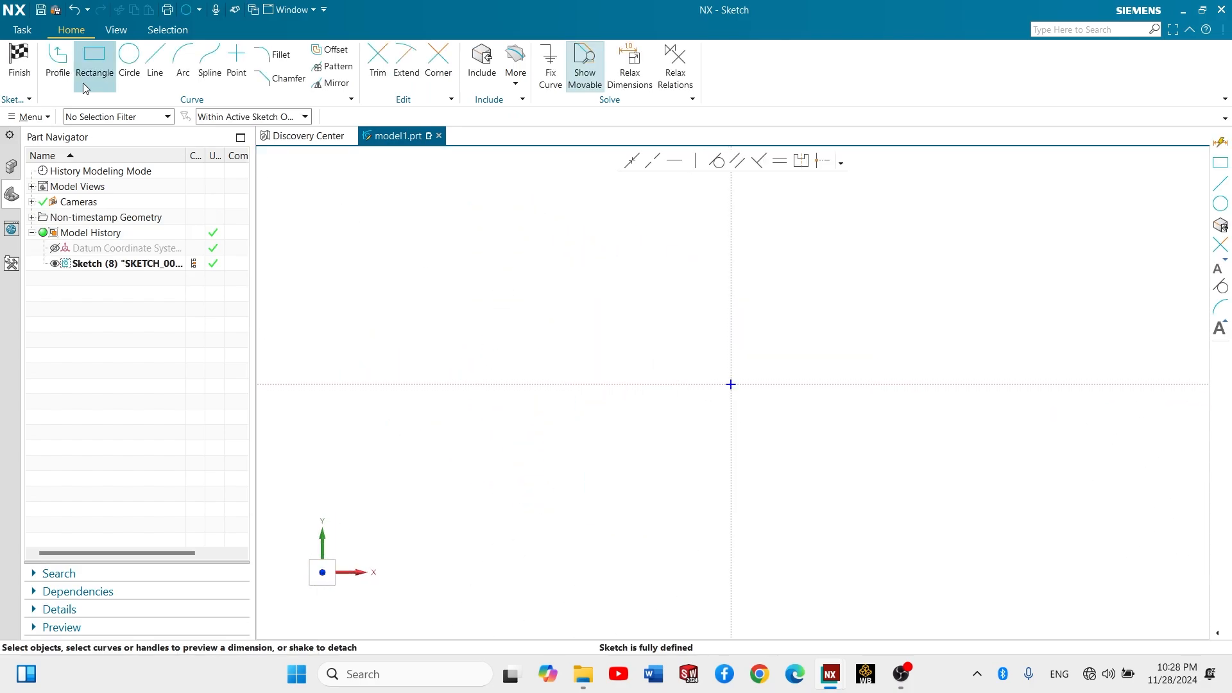
# - Sketch a rectangle from its center at the sketch origin, about 72 mm wide and 30.5 mm high
pyautogui.click(94, 69)
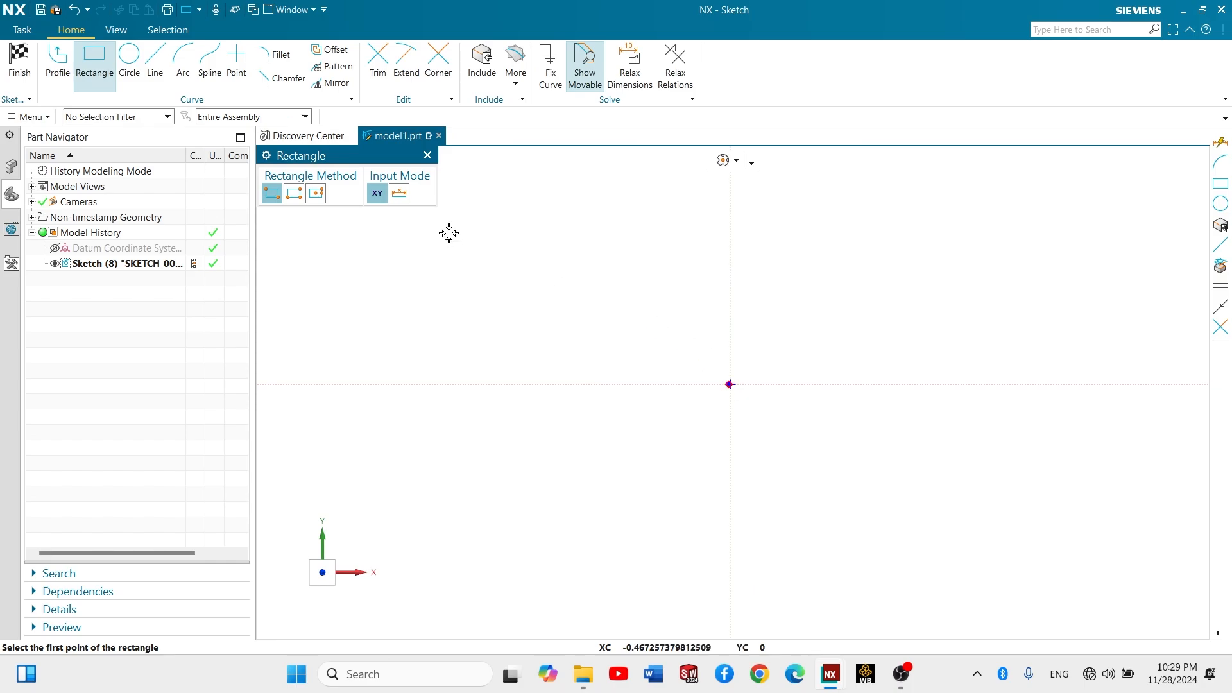
pyautogui.click(322, 196)
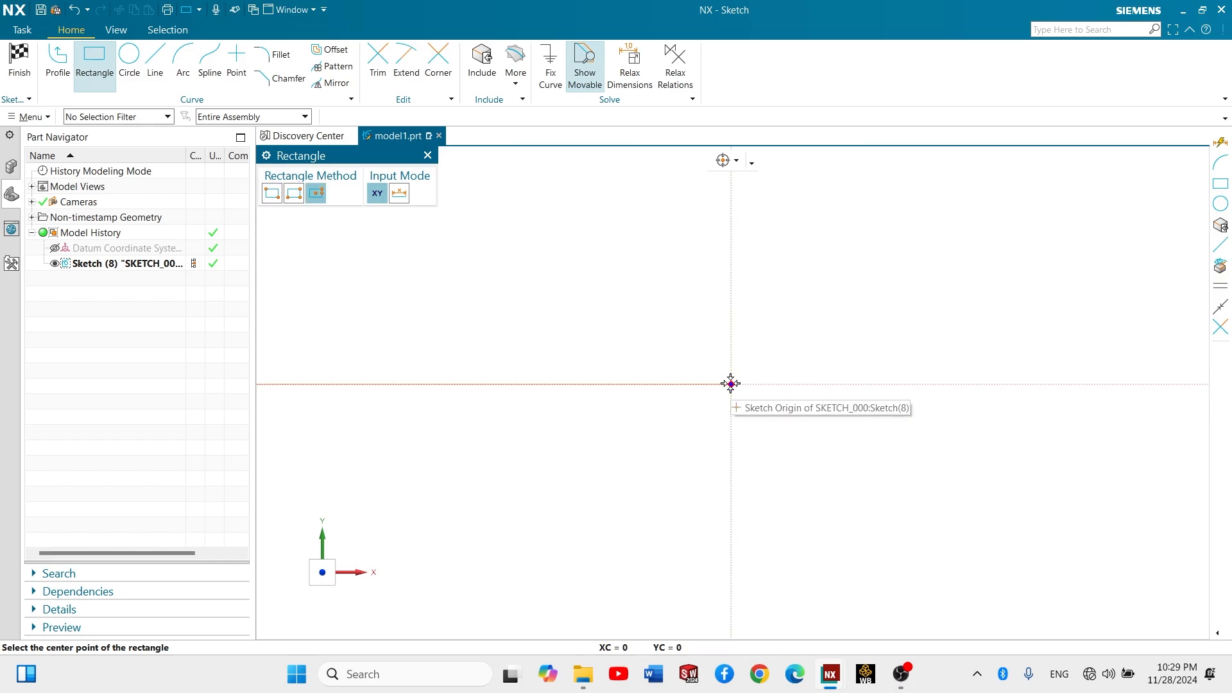
pyautogui.click(731, 384)
pyautogui.click(895, 453)
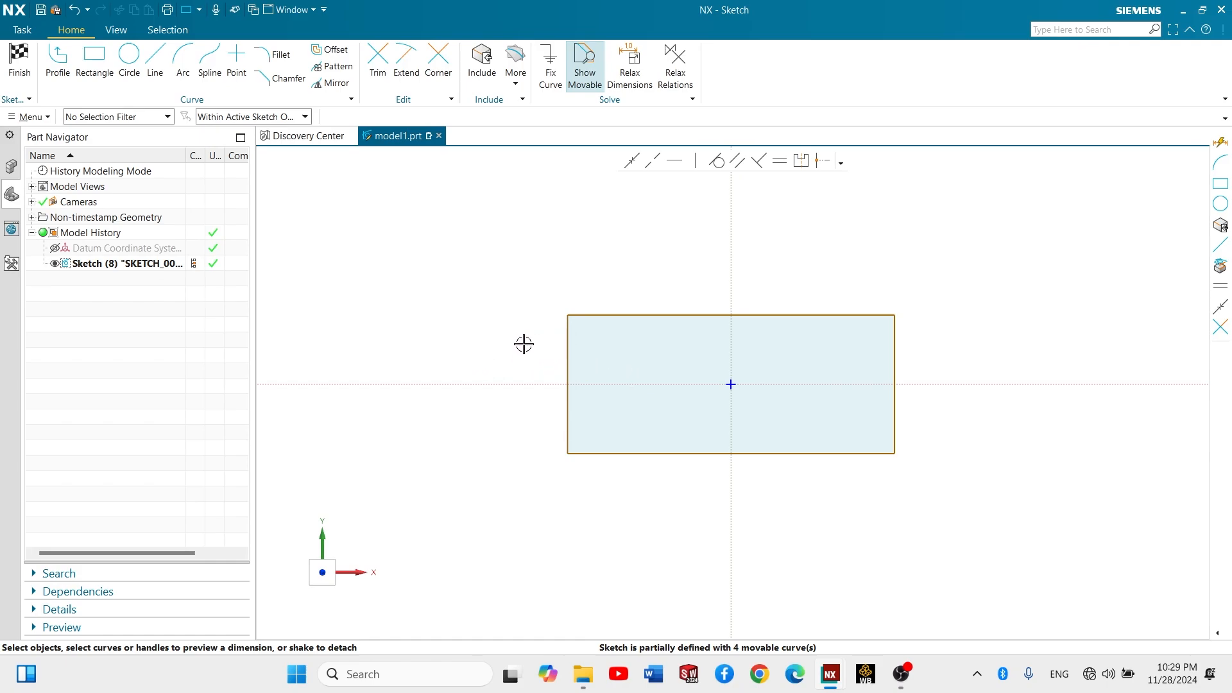
# - Dimension the rectangle's vertical side and set its length to 100 mm
pyautogui.press('d')
pyautogui.click(554, 369)
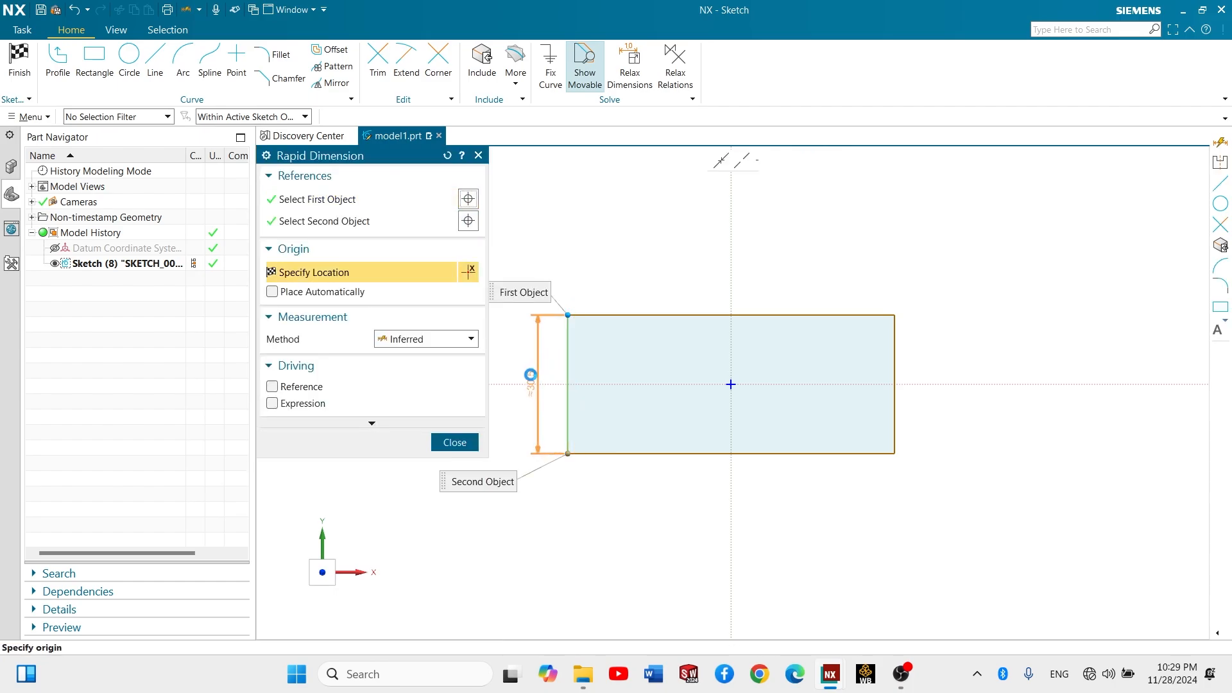
pyautogui.click(537, 384)
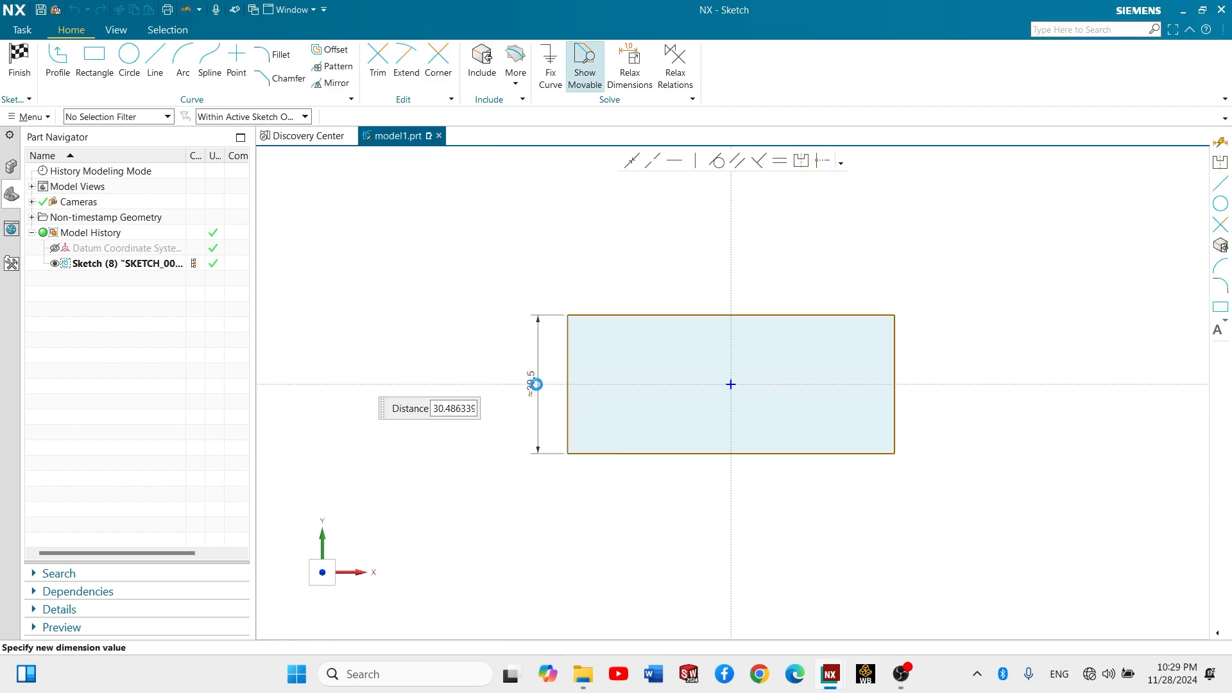
pyautogui.write('100')
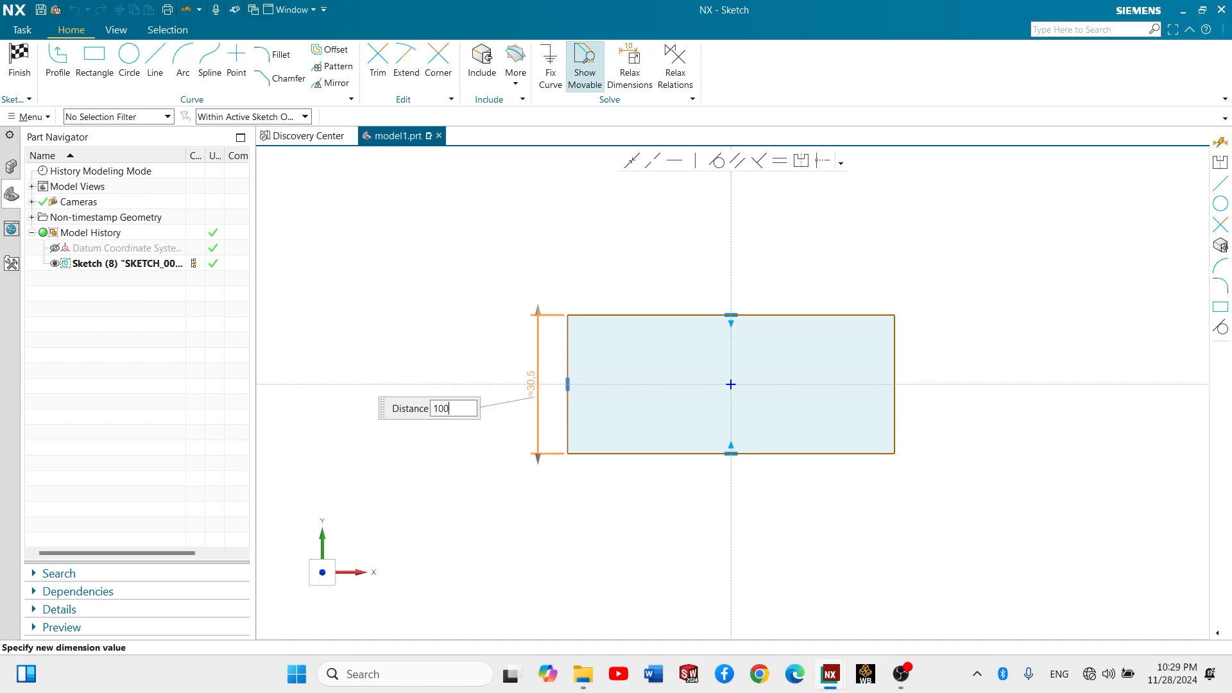
pyautogui.press('Return')
pyautogui.press('Return')
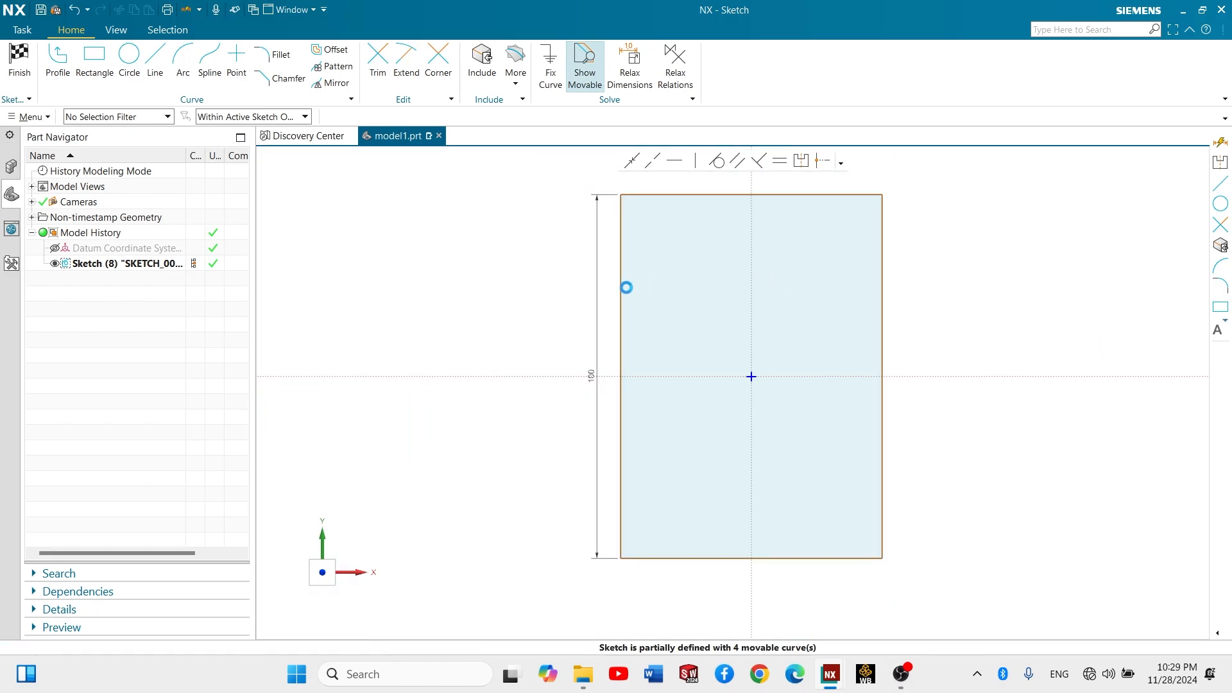
# - Add a horizontal dimension between the rectangle's two vertical sides, placed above it, and set the width to 50 mm
pyautogui.click(622, 287)
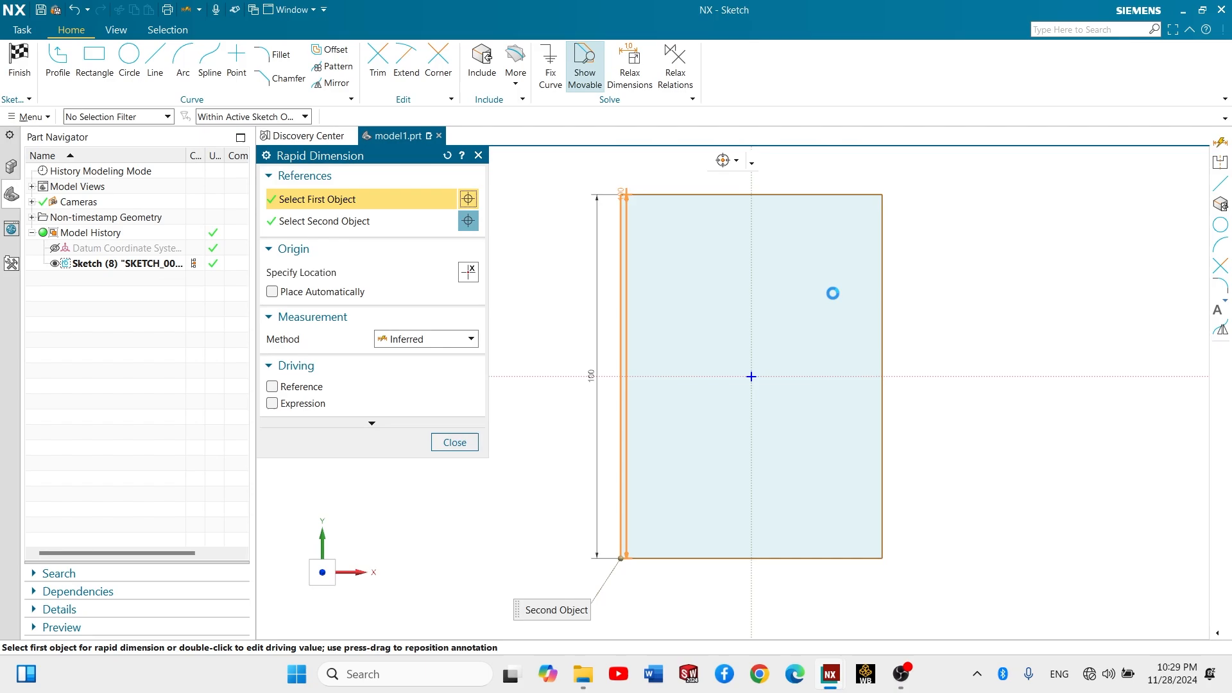
pyautogui.click(883, 292)
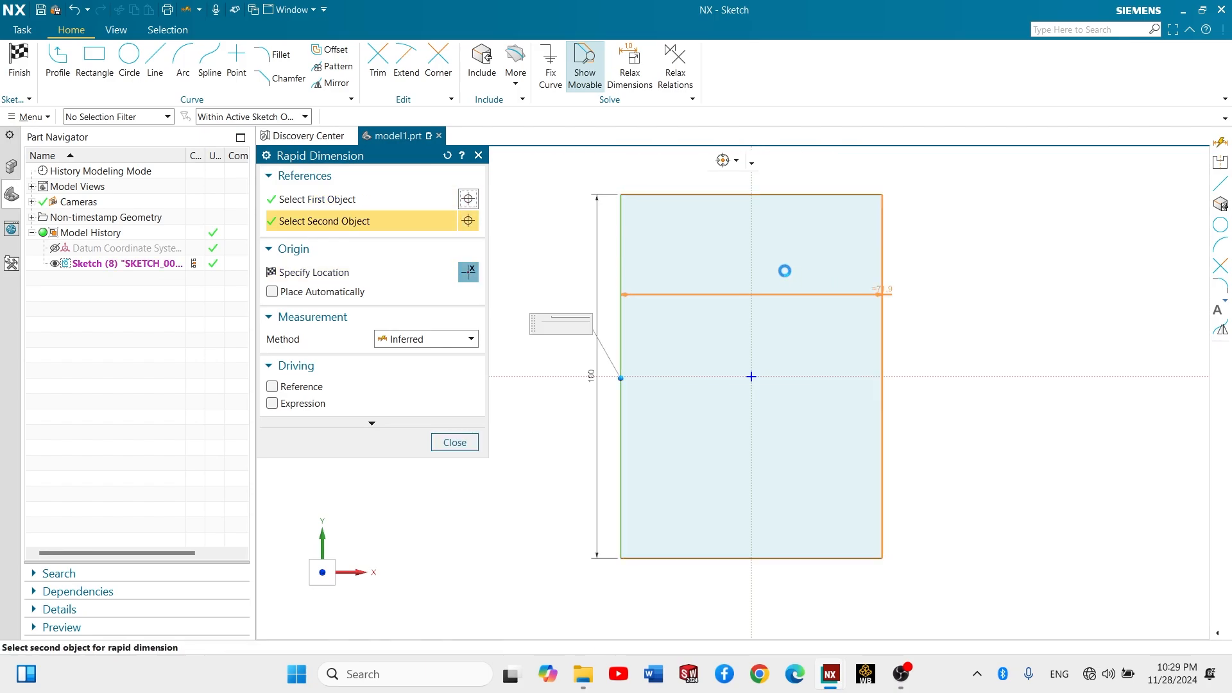
pyautogui.click(767, 193)
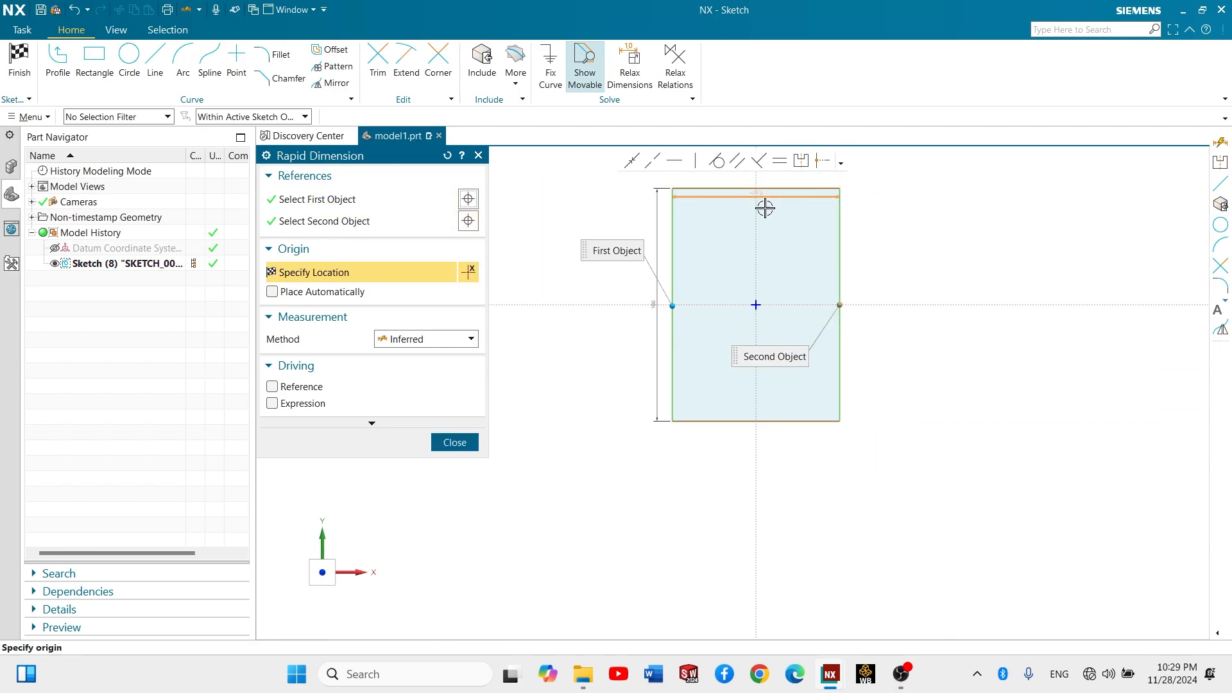
pyautogui.keyDown('shift'); pyautogui.moveTo(763, 244); pyautogui.dragTo(749, 333, button='middle'); pyautogui.keyUp('shift')
pyautogui.scroll(-2, 738, 239)
pyautogui.scroll(4, 739, 239)
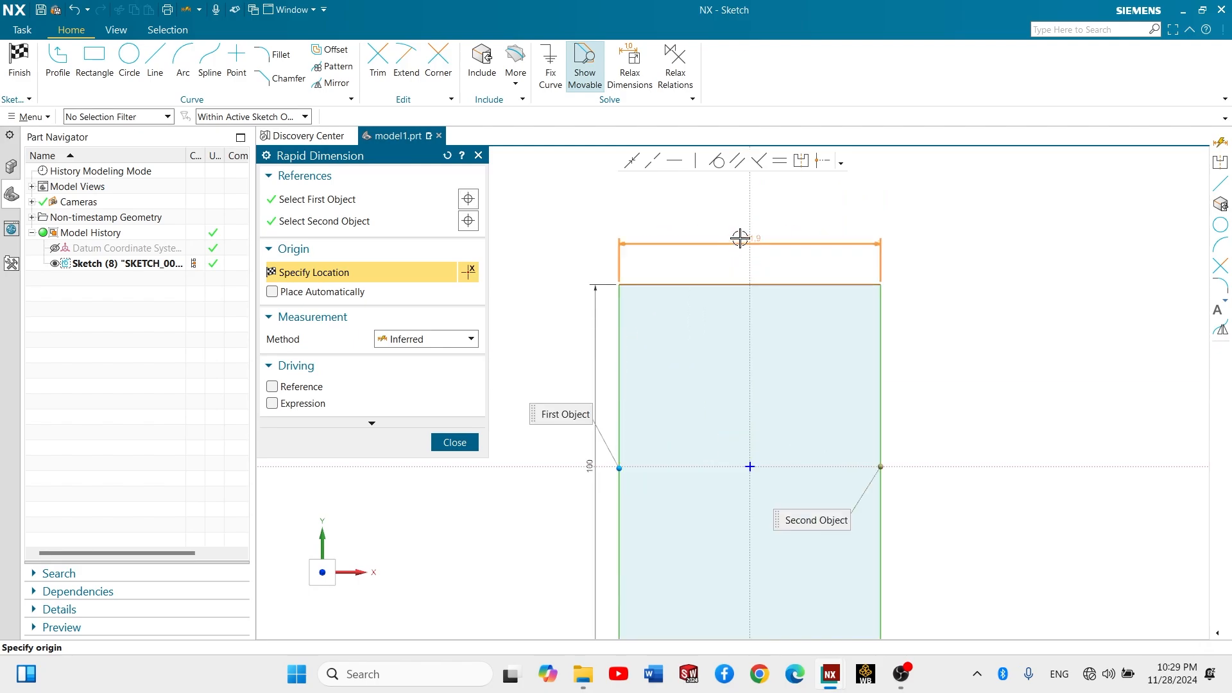
pyautogui.click(740, 238)
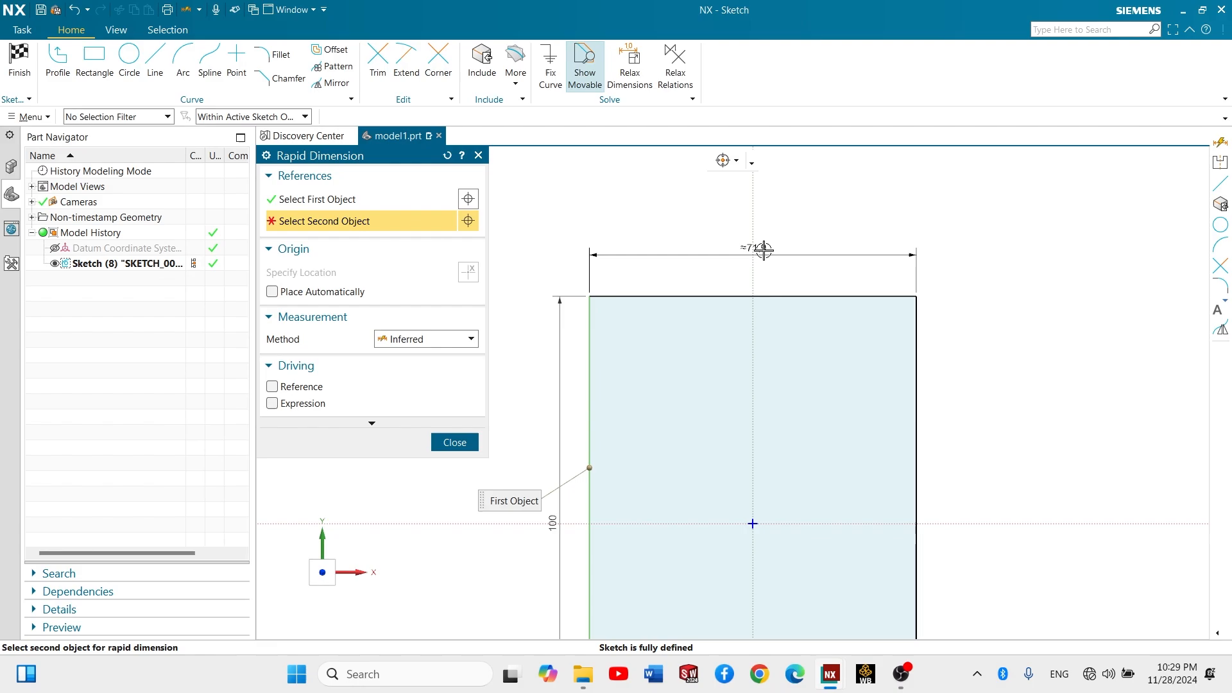
pyautogui.press('Escape')
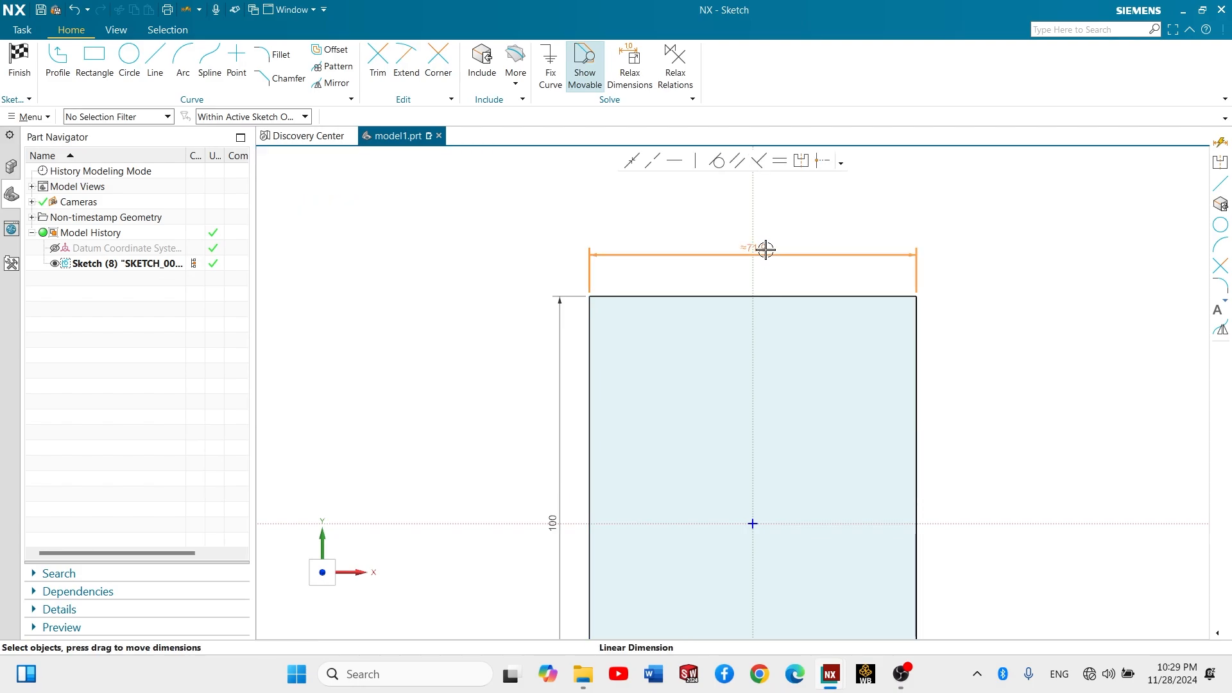
pyautogui.doubleClick(768, 249)
pyautogui.write('50')
pyautogui.press('Return')
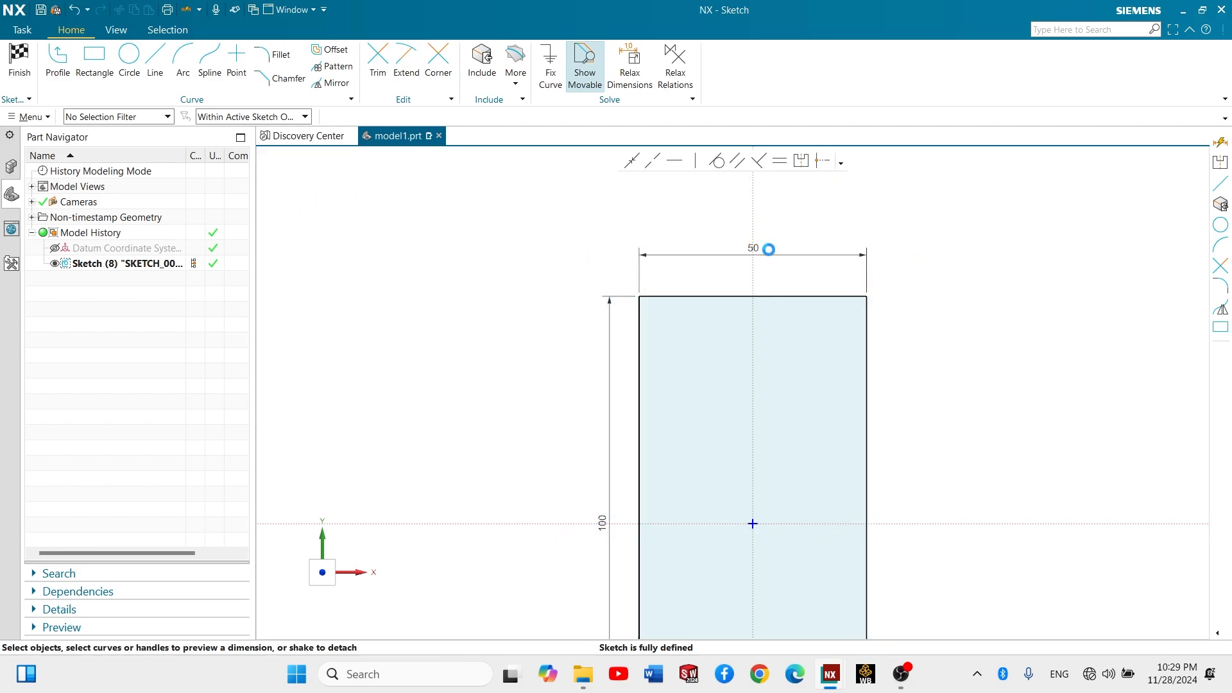
pyautogui.press('d')
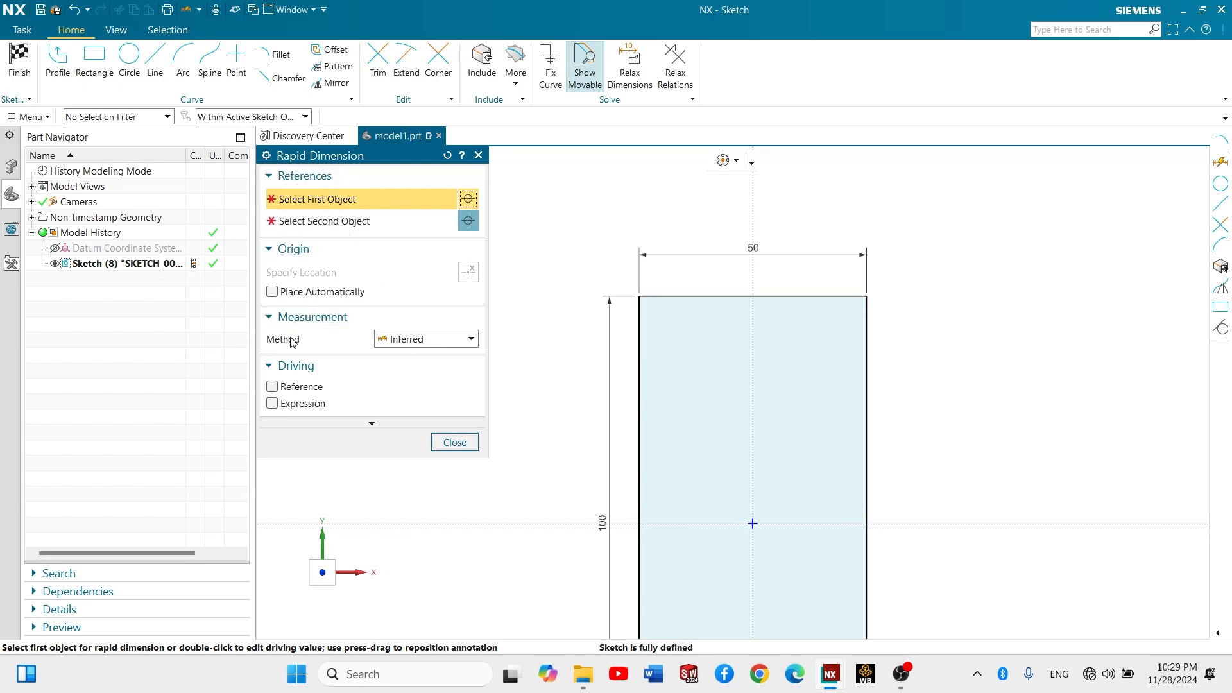
pyautogui.click(412, 341)
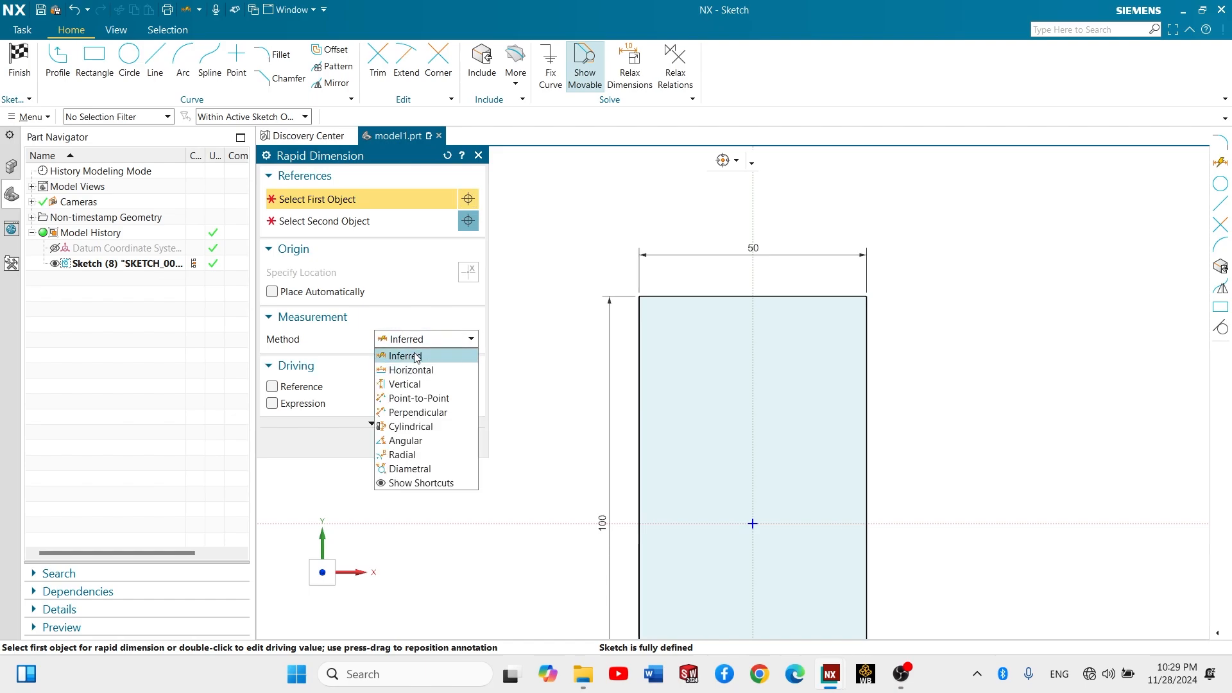
pyautogui.click(419, 384)
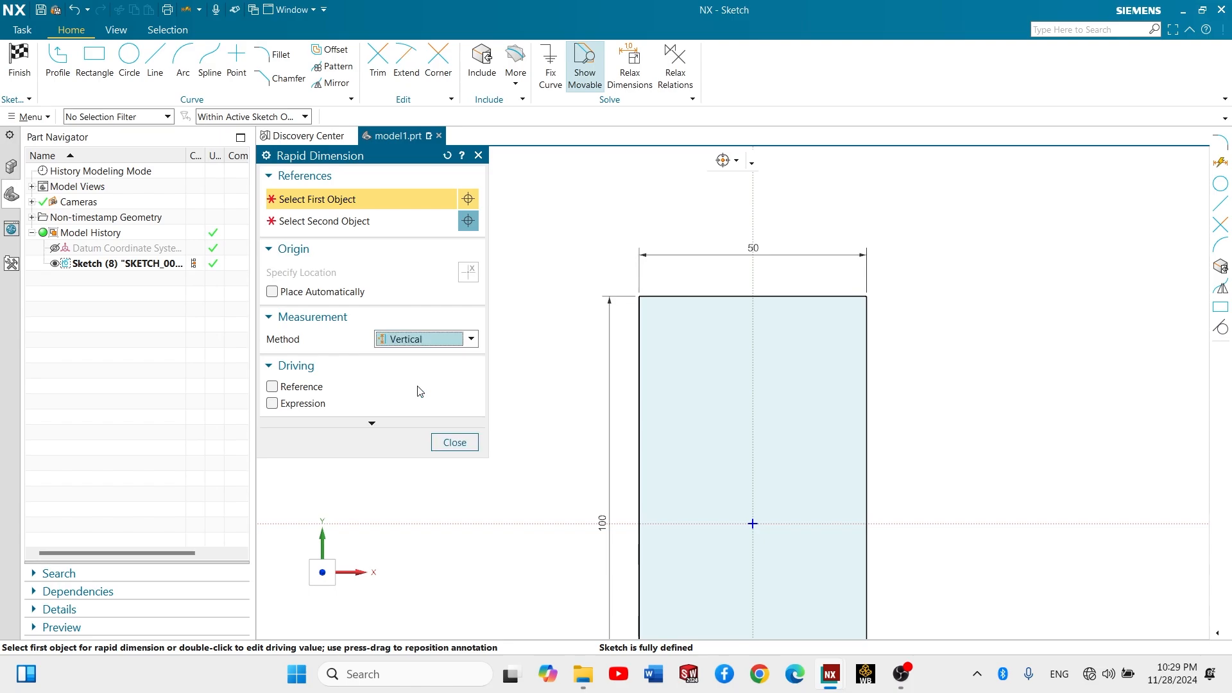
pyautogui.click(640, 325)
pyautogui.click(869, 352)
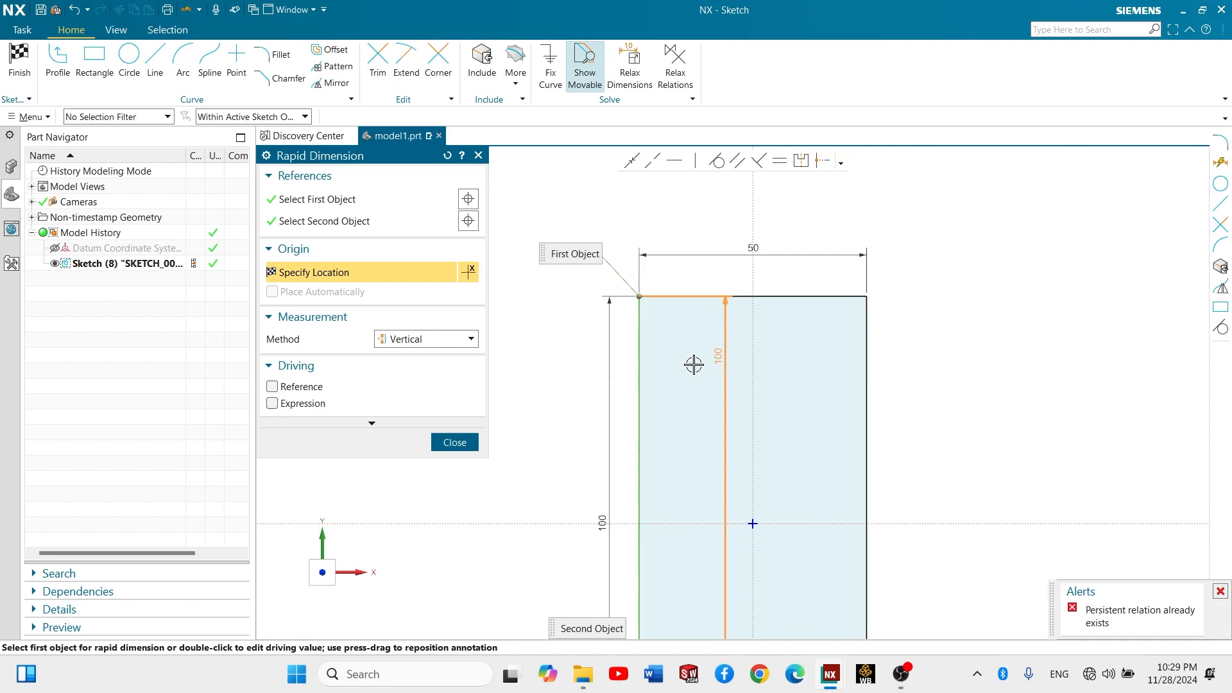
pyautogui.click(414, 344)
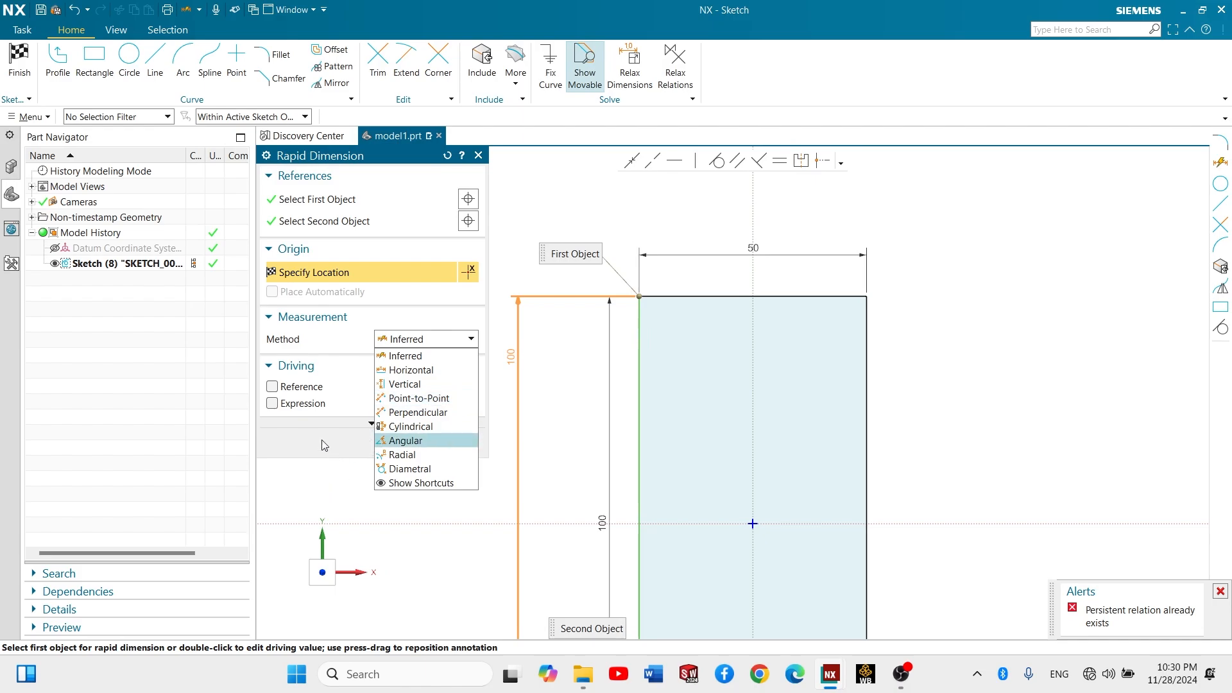
pyautogui.click(400, 361)
pyautogui.click(449, 443)
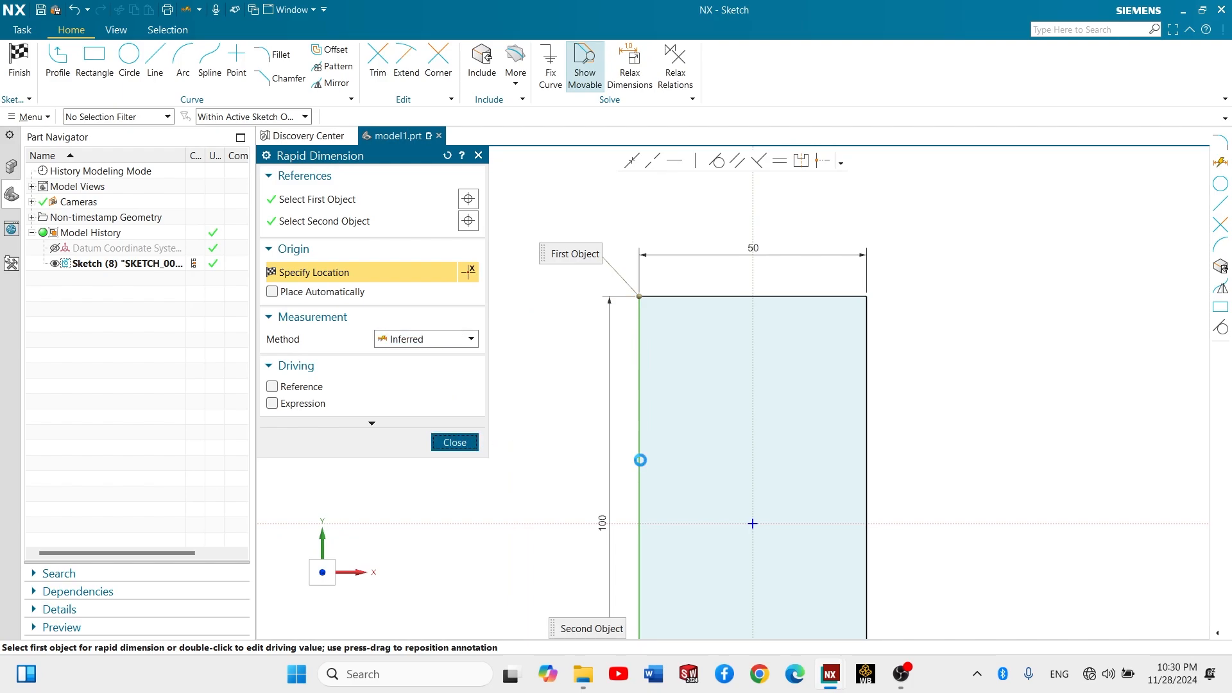
# - Finish the dimensioned rectangle sketch and return to the modeling environment
pyautogui.scroll(2, 640, 459)
pyautogui.scroll(-5, 641, 460)
pyautogui.scroll(3, 701, 506)
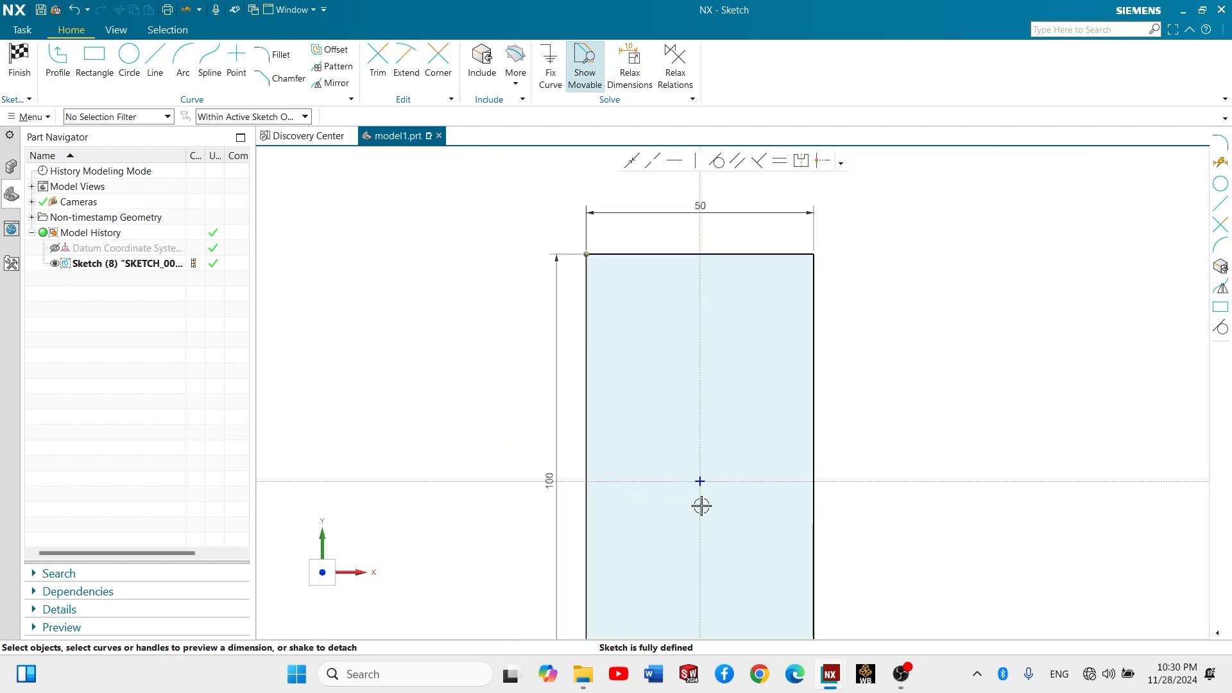
pyautogui.keyDown('shift'); pyautogui.moveTo(702, 506); pyautogui.dragTo(639, 430, button='middle'); pyautogui.keyUp('shift')
pyautogui.scroll(-1, 638, 429)
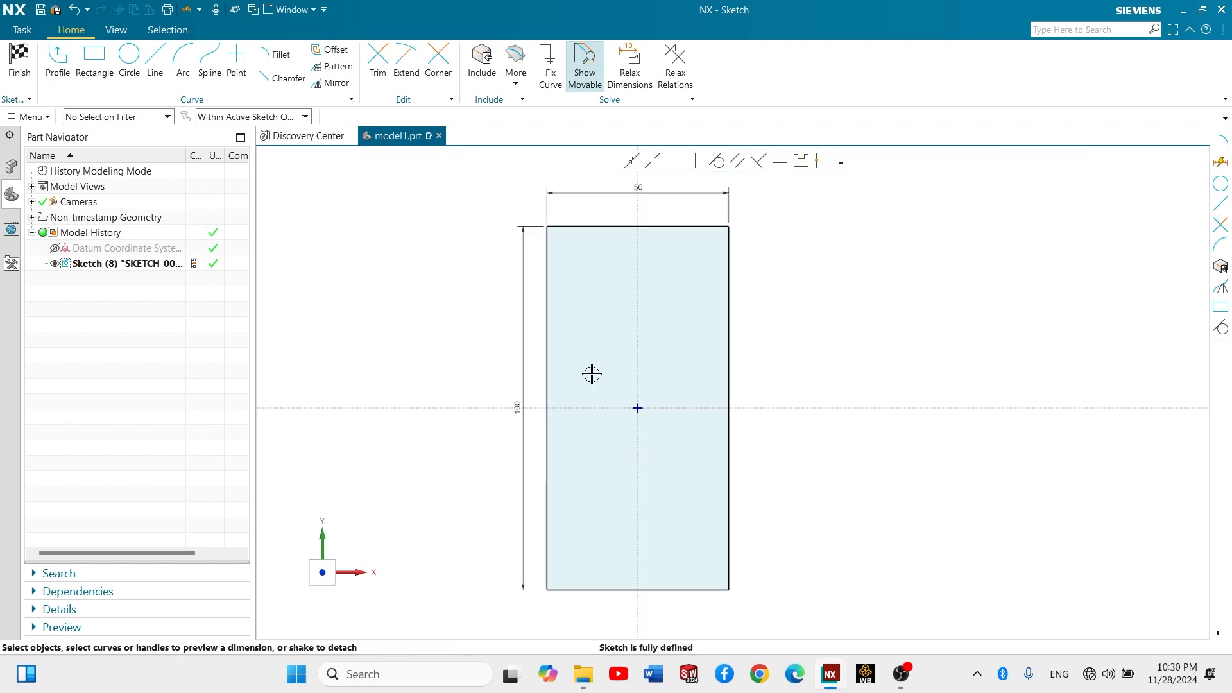
pyautogui.click(19, 62)
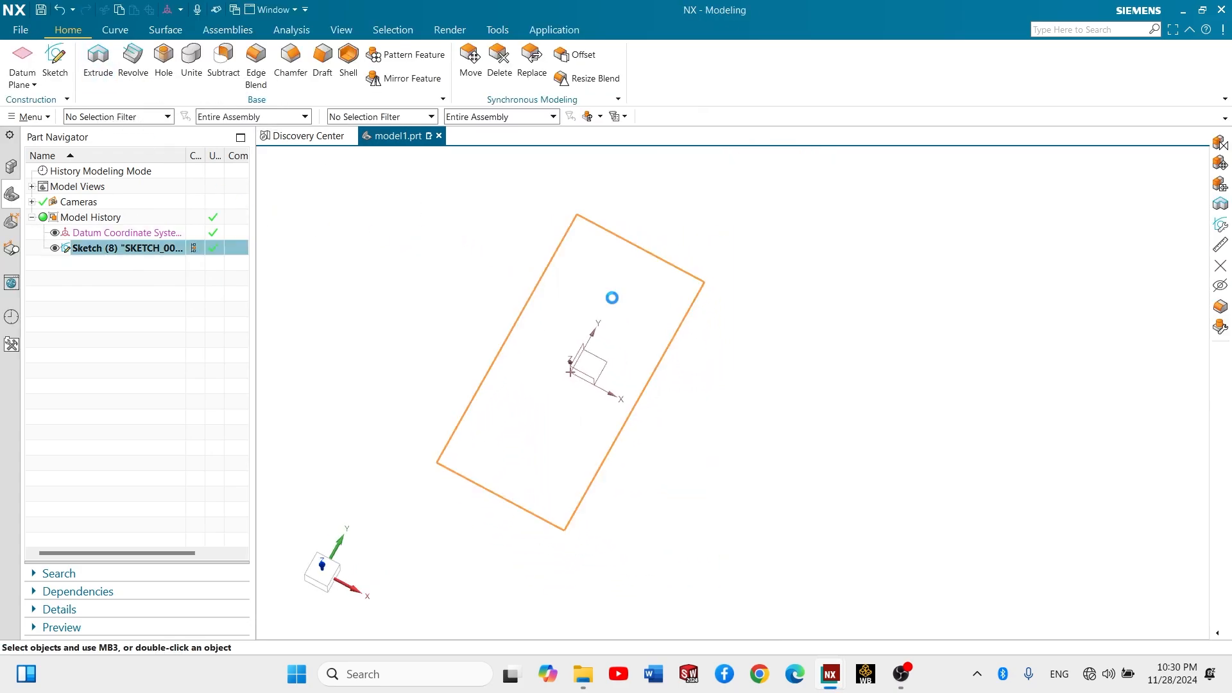
pyautogui.press('x')
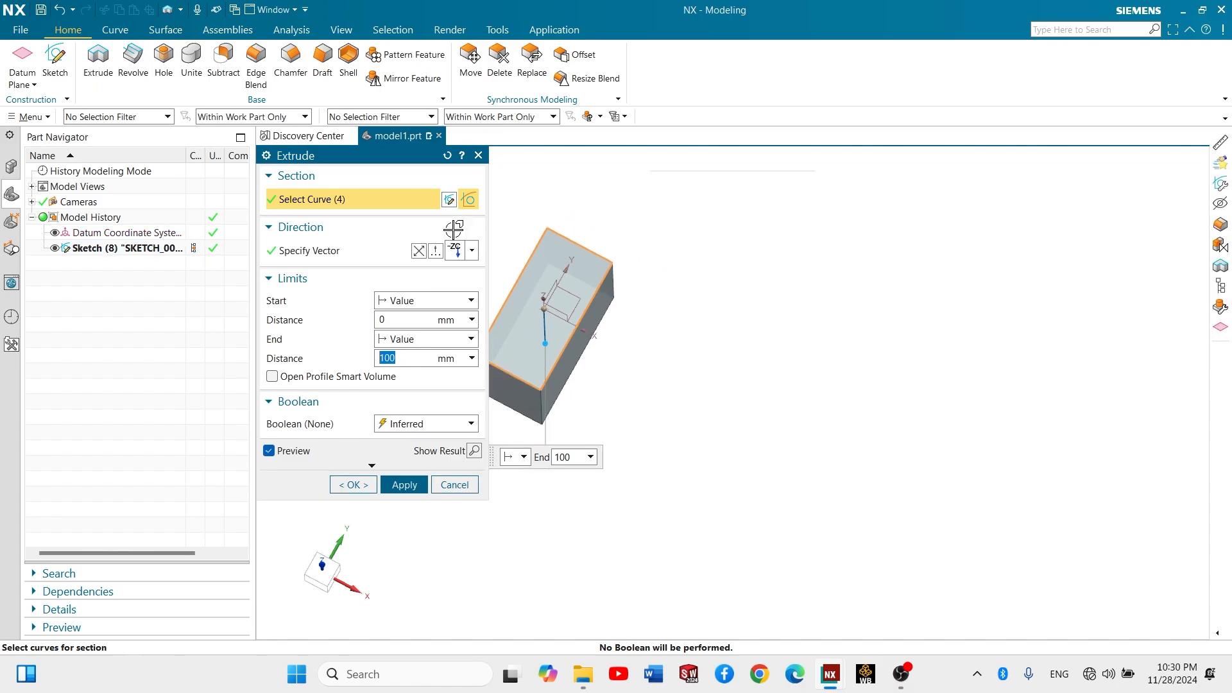
pyautogui.keyDown('shift'); pyautogui.moveTo(523, 201); pyautogui.dragTo(660, 212, button='middle'); pyautogui.keyUp('shift')
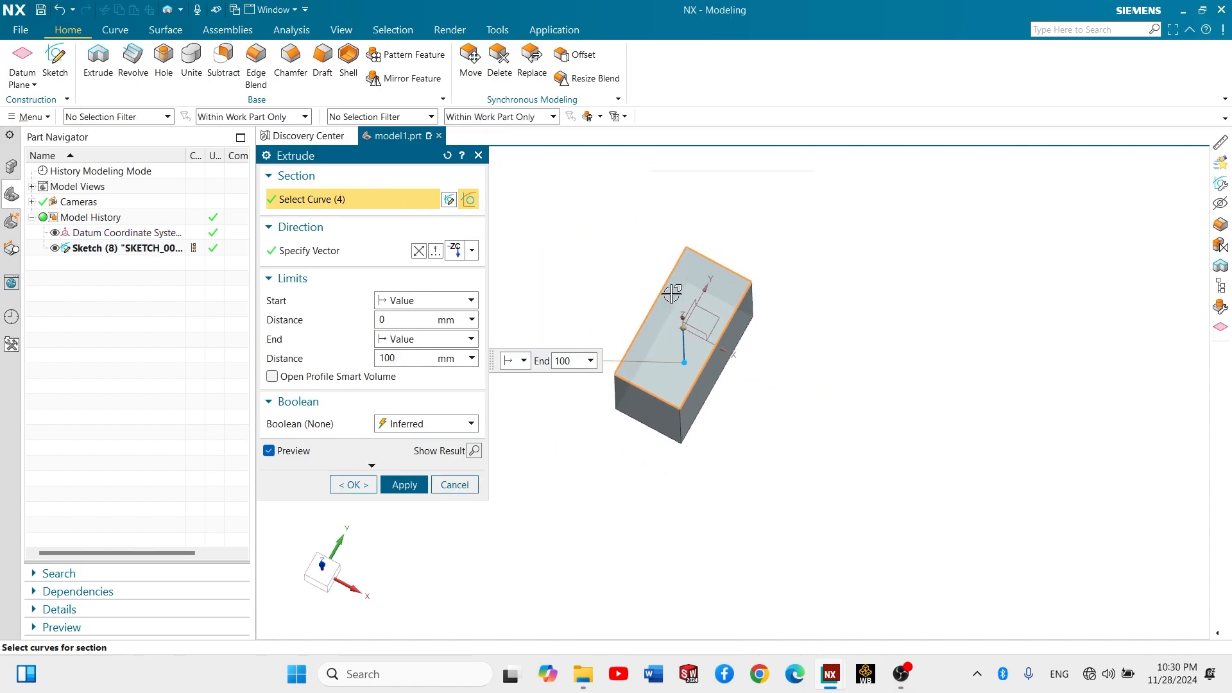
pyautogui.scroll(3, 672, 289)
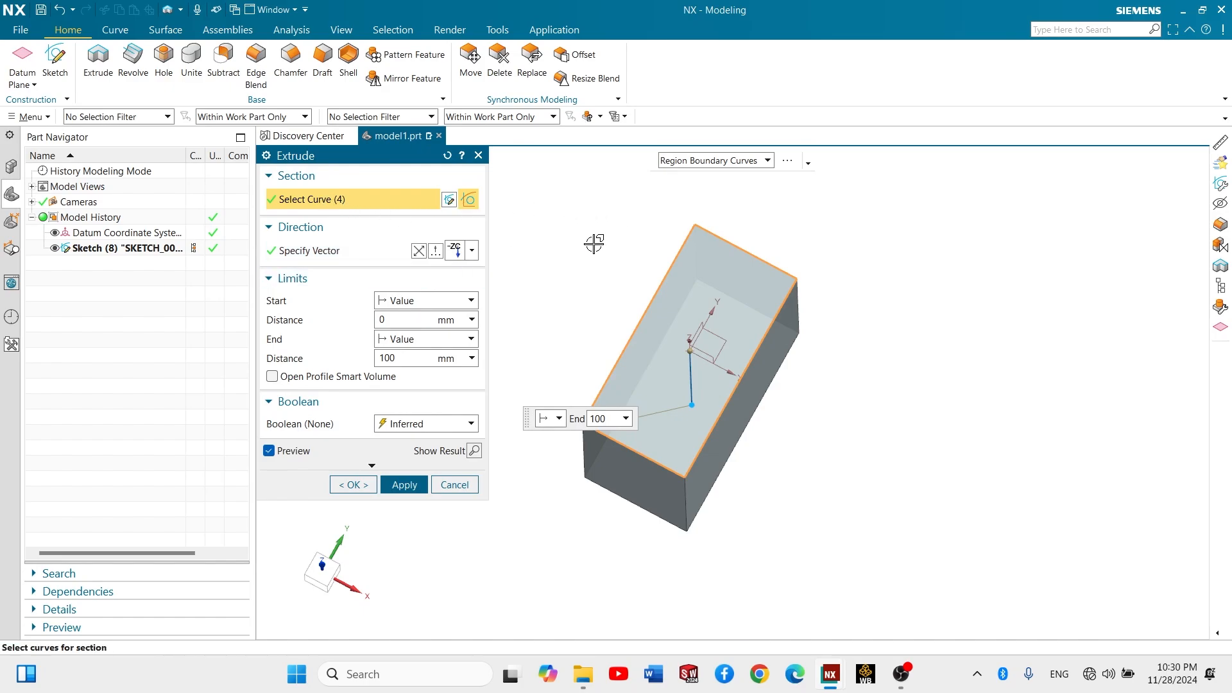
pyautogui.press('Escape')
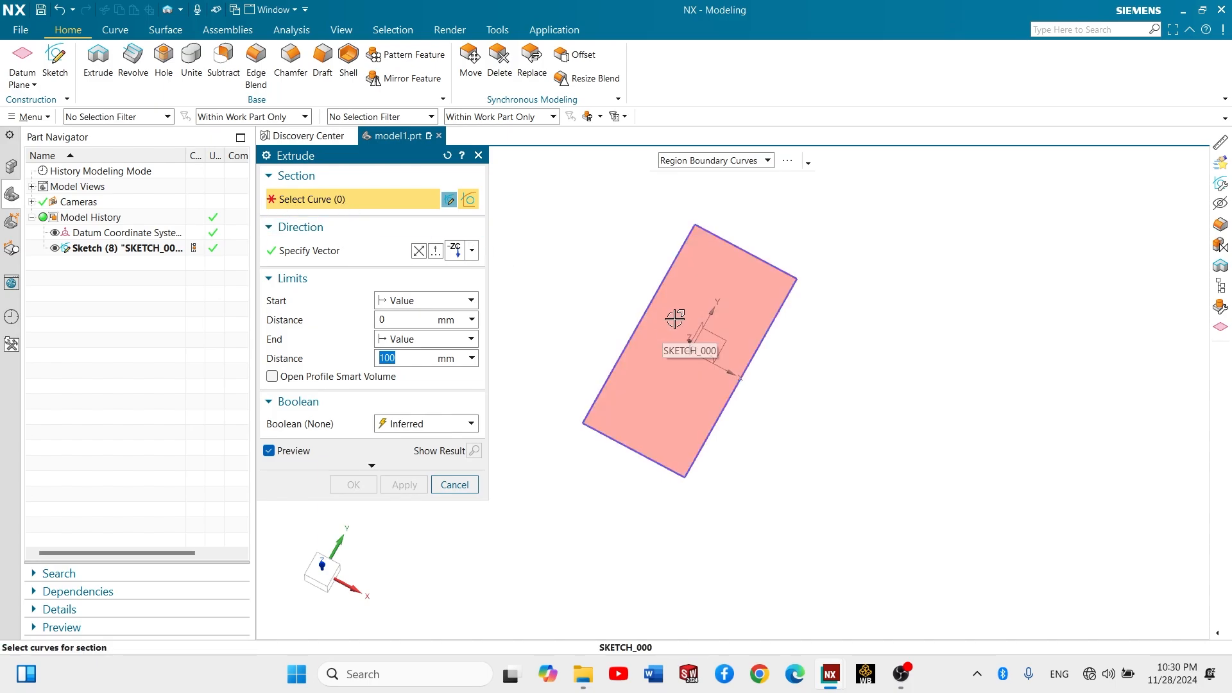
# - Select the 50 x 100 mm rectangle as the Extrude section using the Region Boundary Curves rule
pyautogui.moveTo(621, 280); pyautogui.dragTo(619, 266, button='middle')
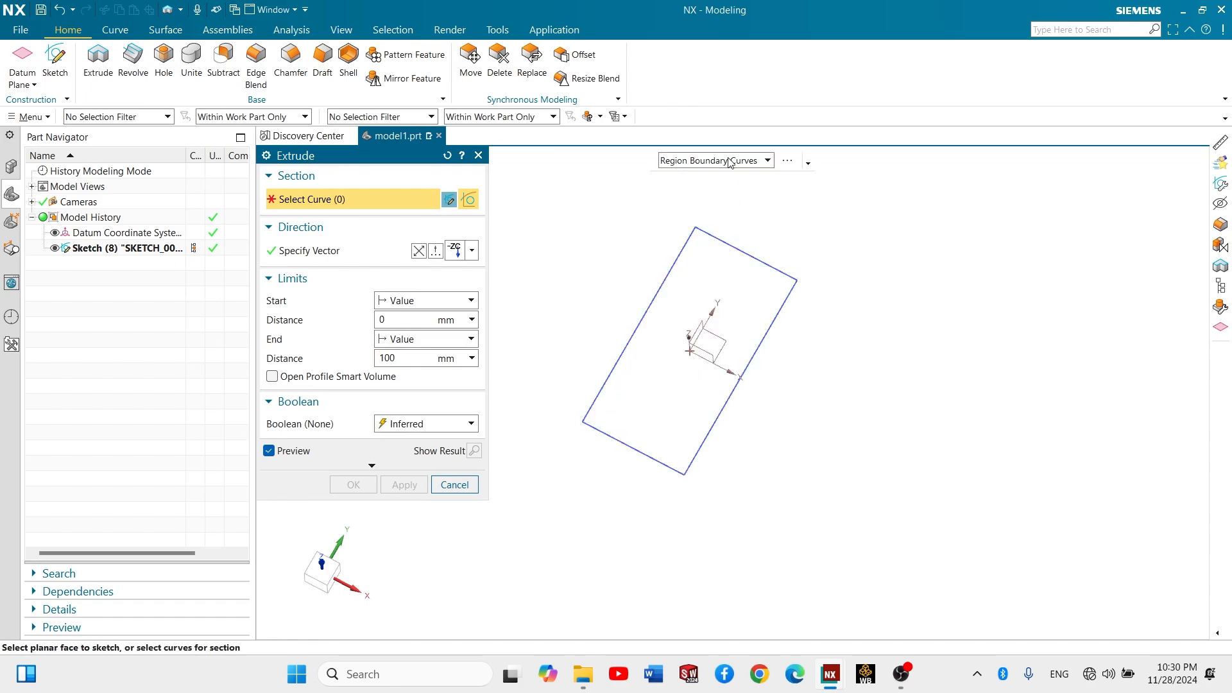
pyautogui.click(730, 162)
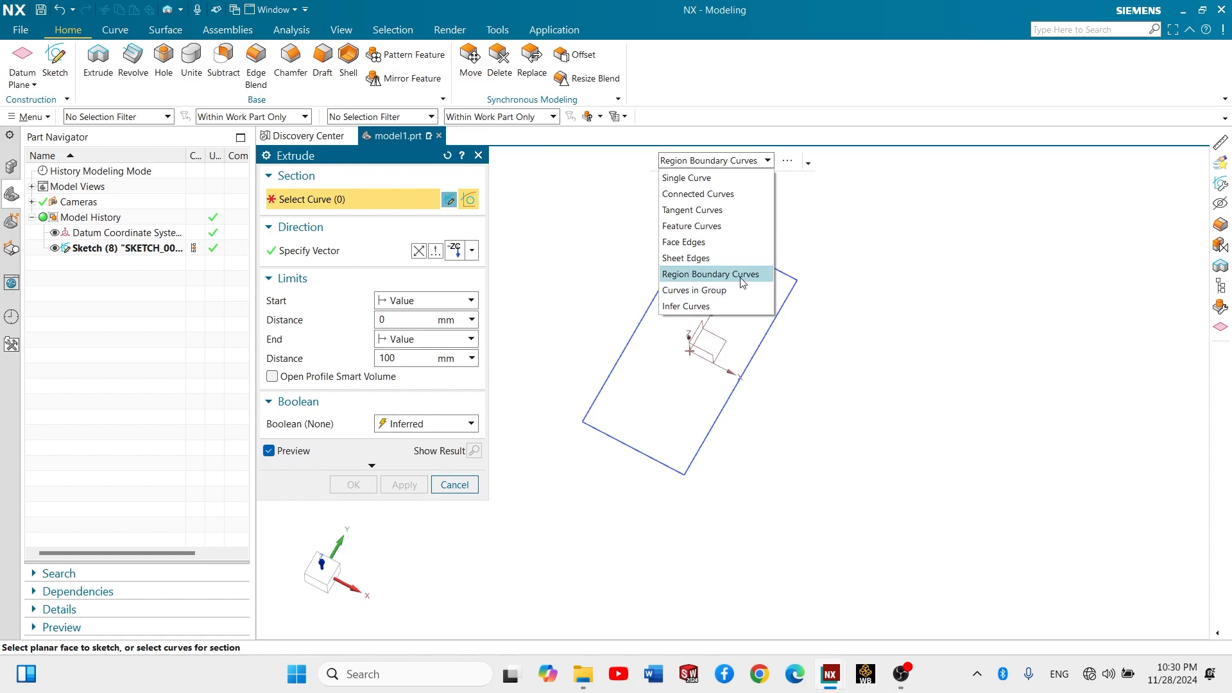
pyautogui.click(707, 282)
pyautogui.moveTo(644, 256)
pyautogui.mouseDown(button='middle')
pyautogui.moveTo(635, 267)
pyautogui.moveTo(636, 239)
pyautogui.moveTo(630, 267)
pyautogui.moveTo(624, 242)
pyautogui.moveTo(694, 245)
pyautogui.mouseUp(button='middle')
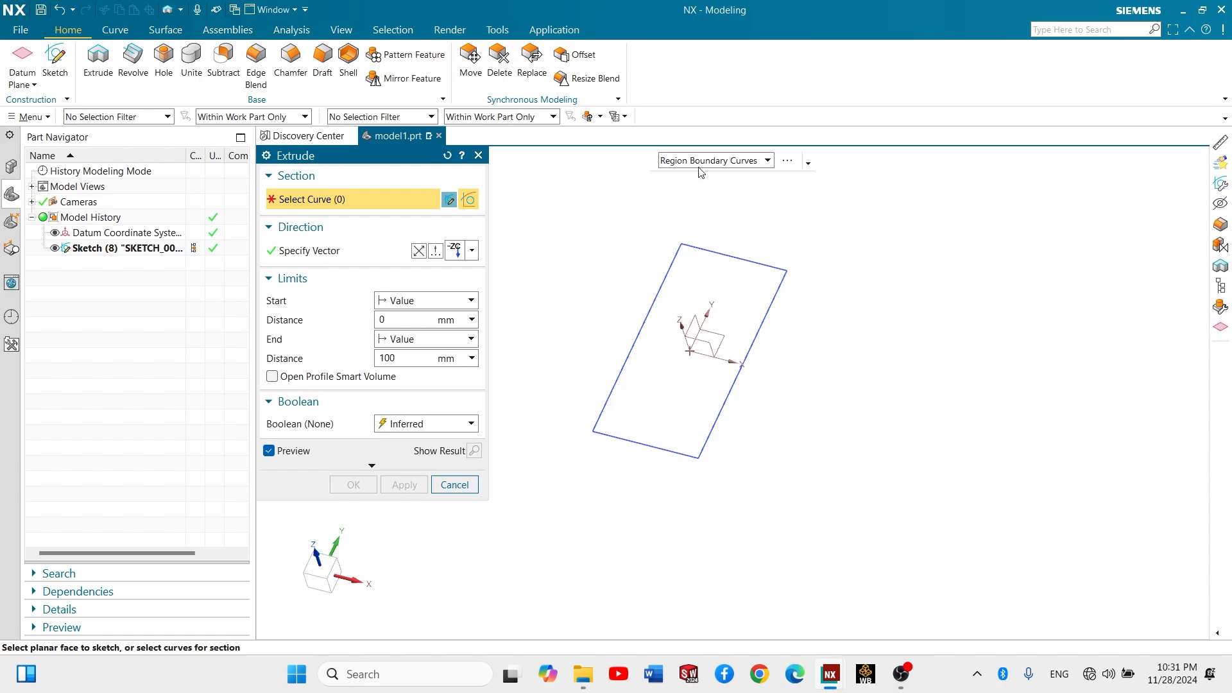
pyautogui.moveTo(616, 256); pyautogui.dragTo(724, 264, button='middle')
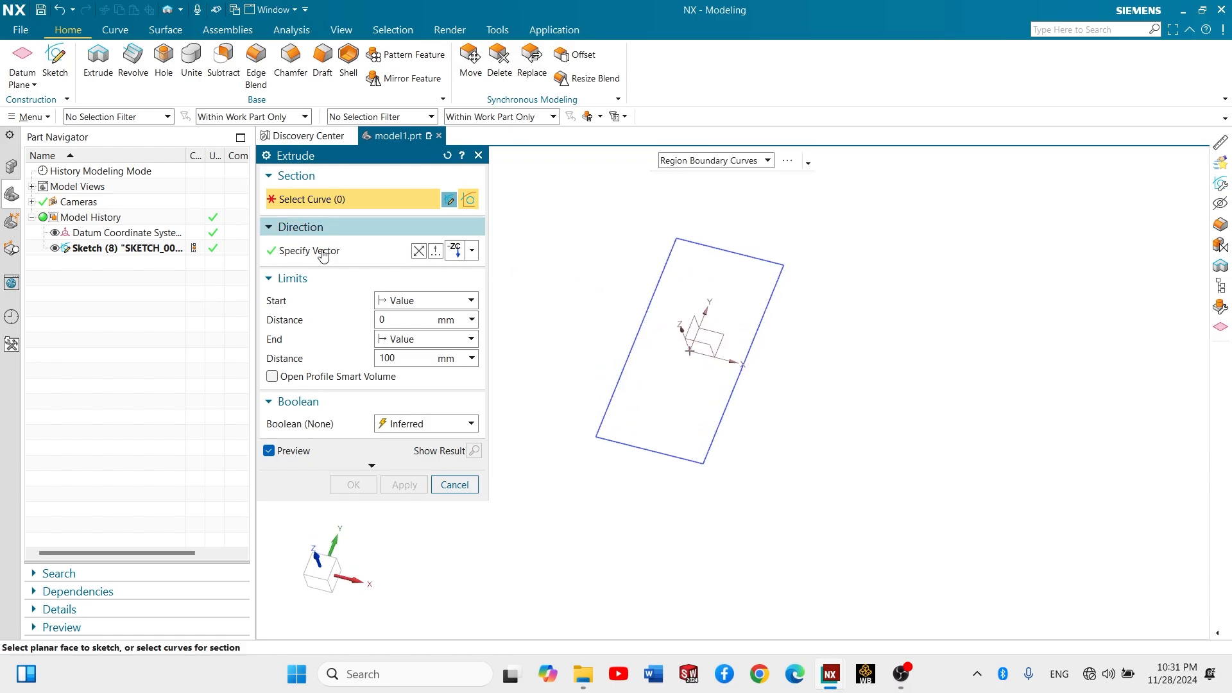
pyautogui.click(695, 283)
pyautogui.moveTo(628, 295)
pyautogui.mouseDown(button='middle')
pyautogui.moveTo(627, 255)
pyautogui.moveTo(533, 276)
pyautogui.mouseUp(button='middle')
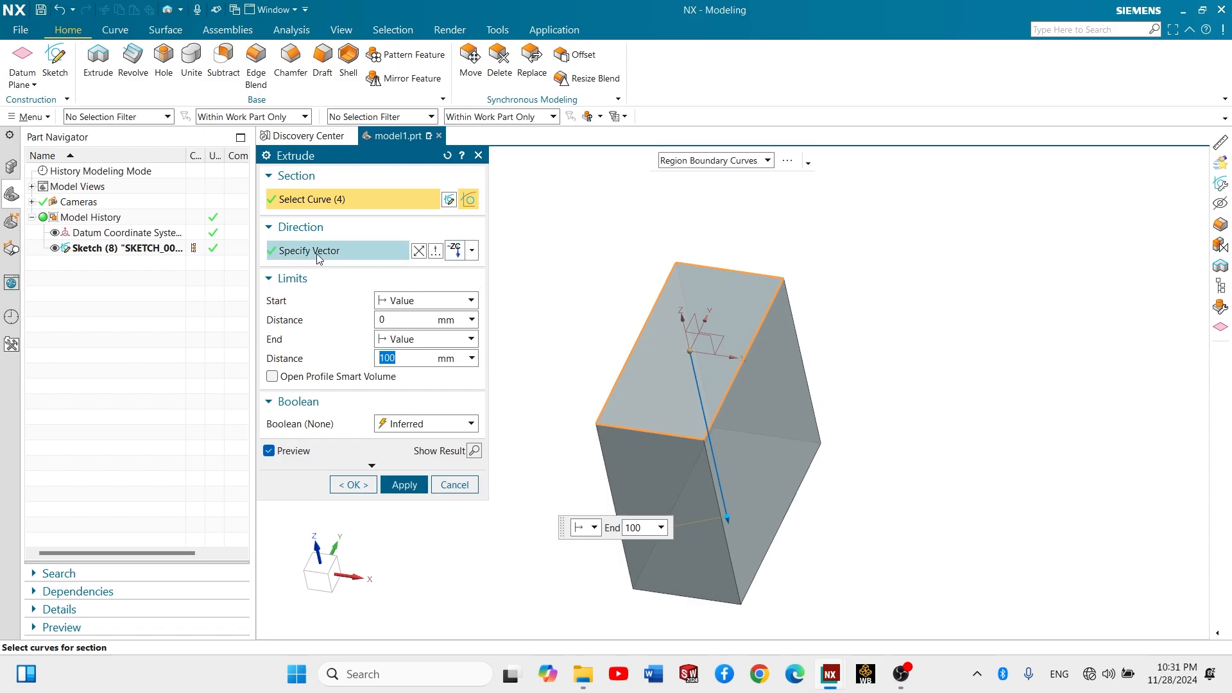
# - Set the extrusion direction to the positive ZC-axis so the block builds upward from the sketch
pyautogui.click(473, 253)
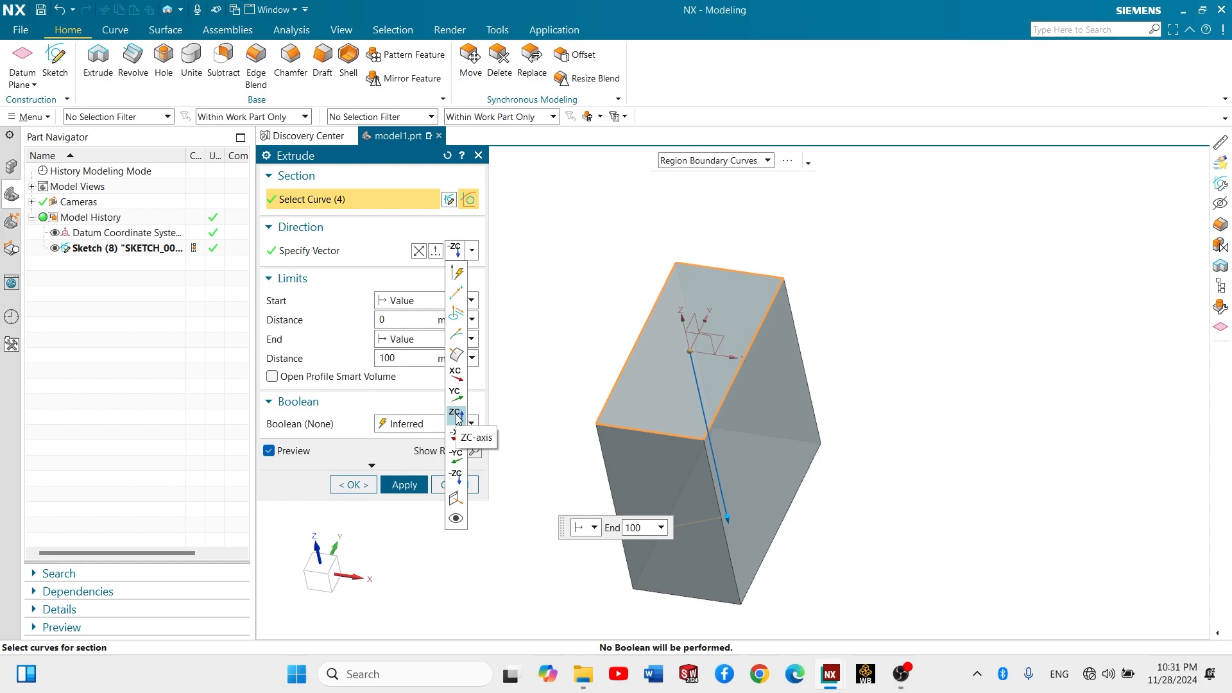
pyautogui.click(457, 416)
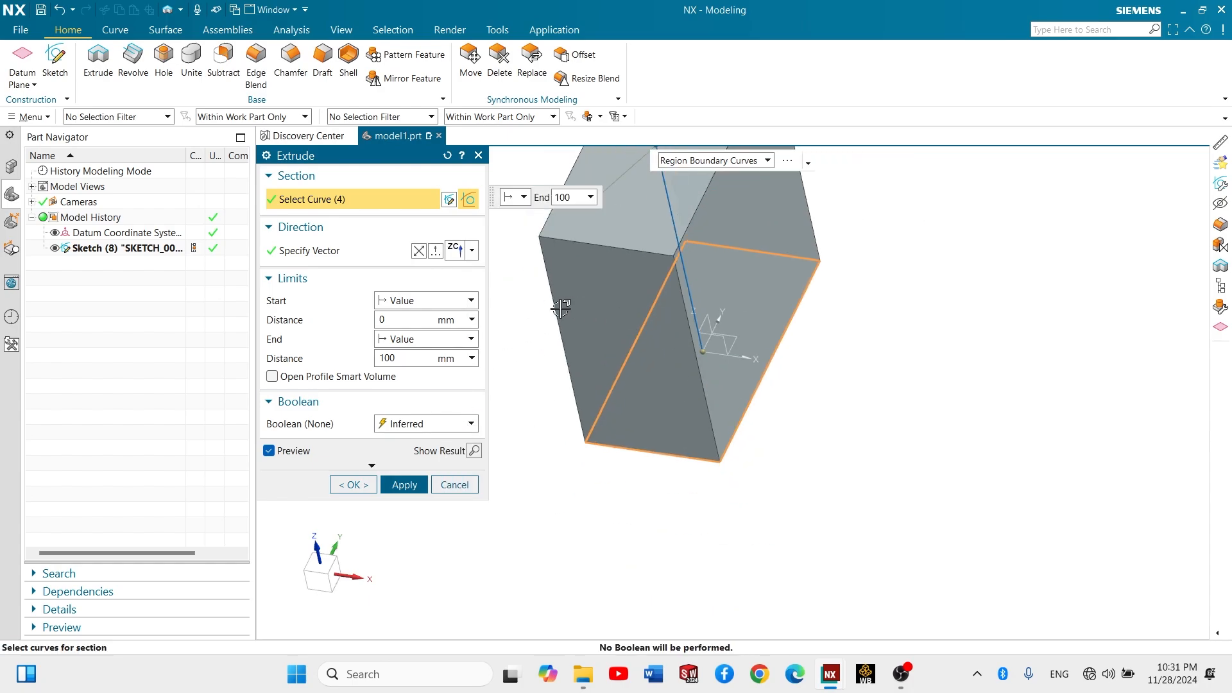
pyautogui.scroll(-1, 563, 308)
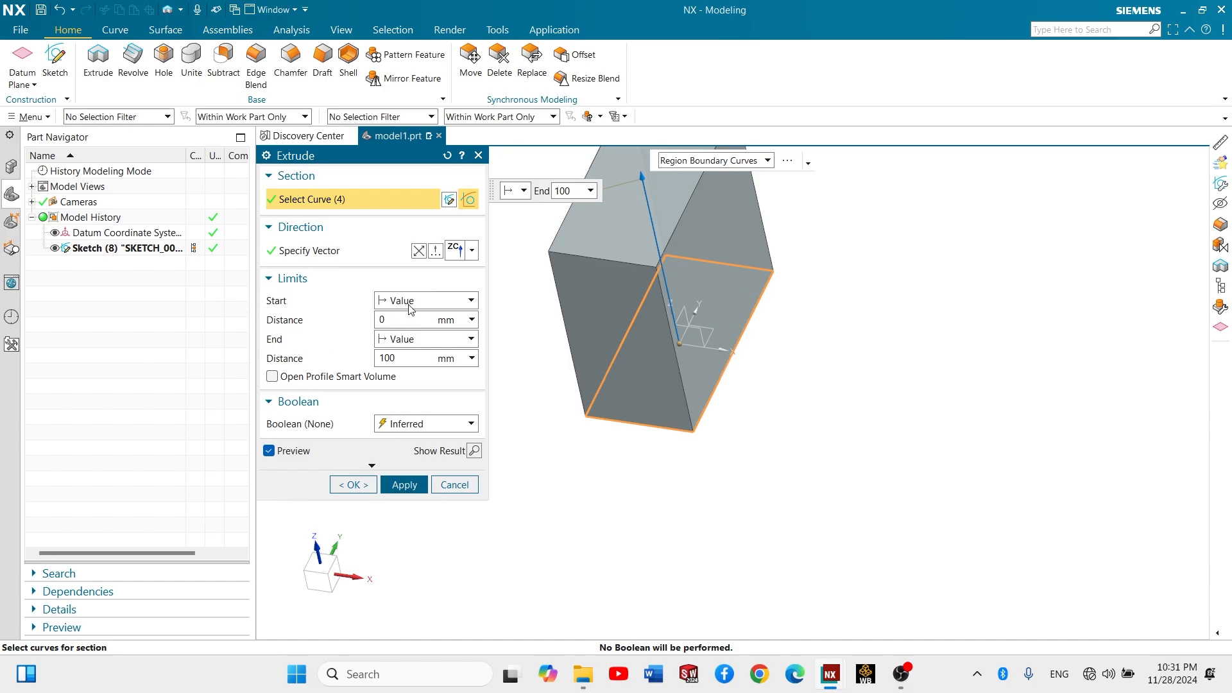
pyautogui.scroll(2, 618, 311)
pyautogui.scroll(-3, 655, 271)
pyautogui.keyDown('shift'); pyautogui.moveTo(663, 270); pyautogui.dragTo(662, 355, button='middle'); pyautogui.keyUp('shift')
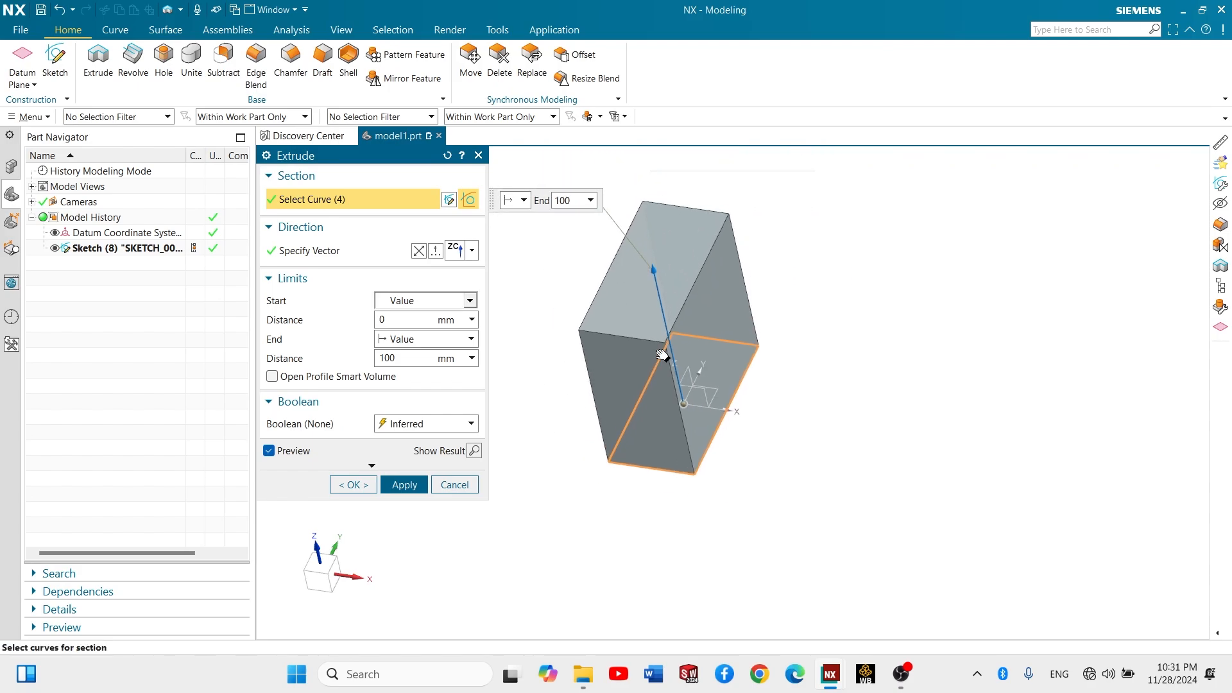
pyautogui.moveTo(649, 267); pyautogui.dragTo(517, 363, button='middle')
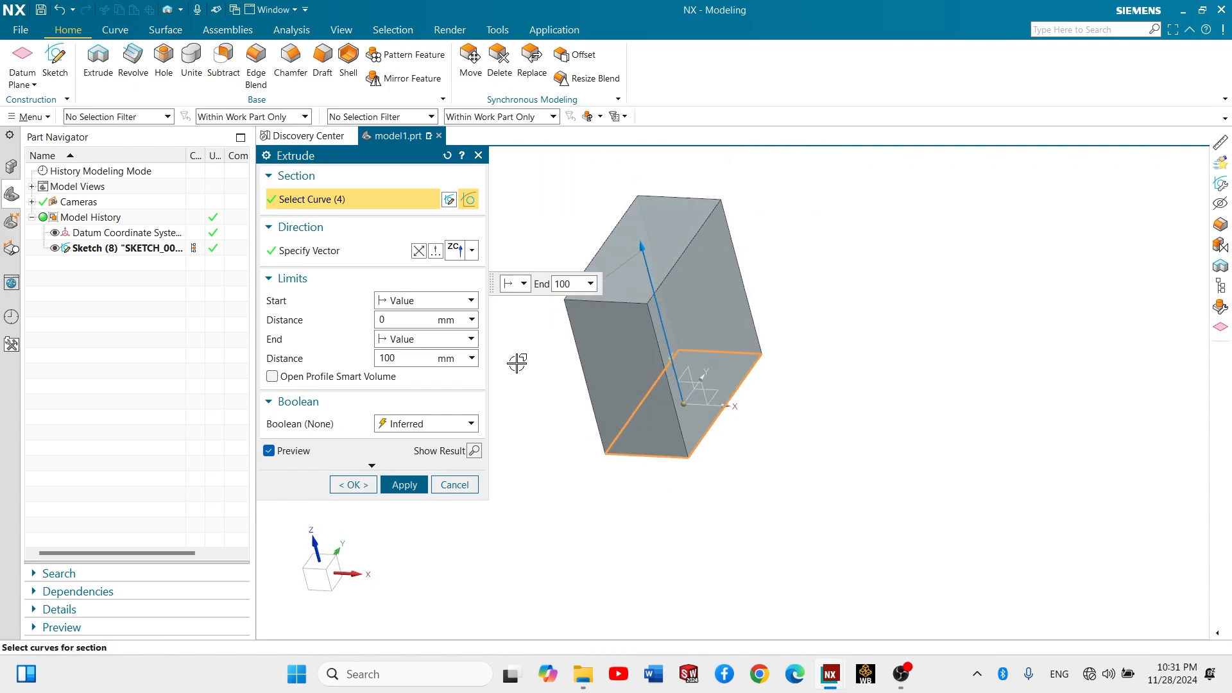
# - Try a start distance of 20 mm for the extrusion and set it back to 0
pyautogui.click(403, 320)
pyautogui.press('Return')
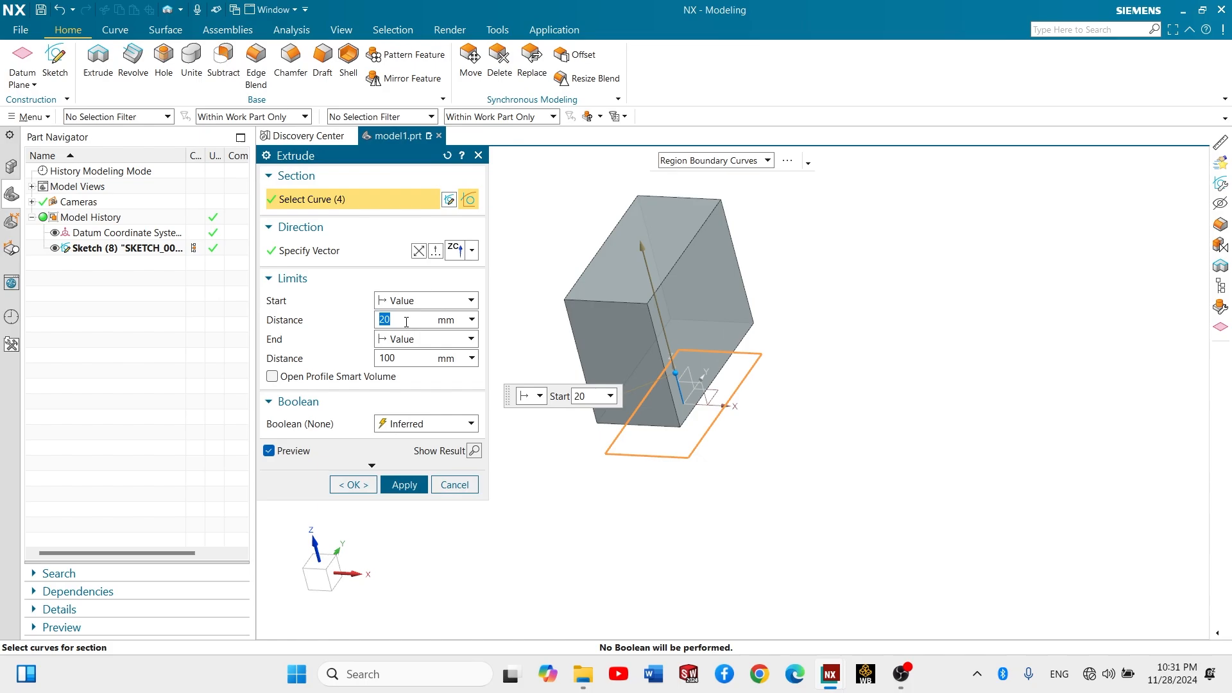
pyautogui.write('0')
pyautogui.press('Return')
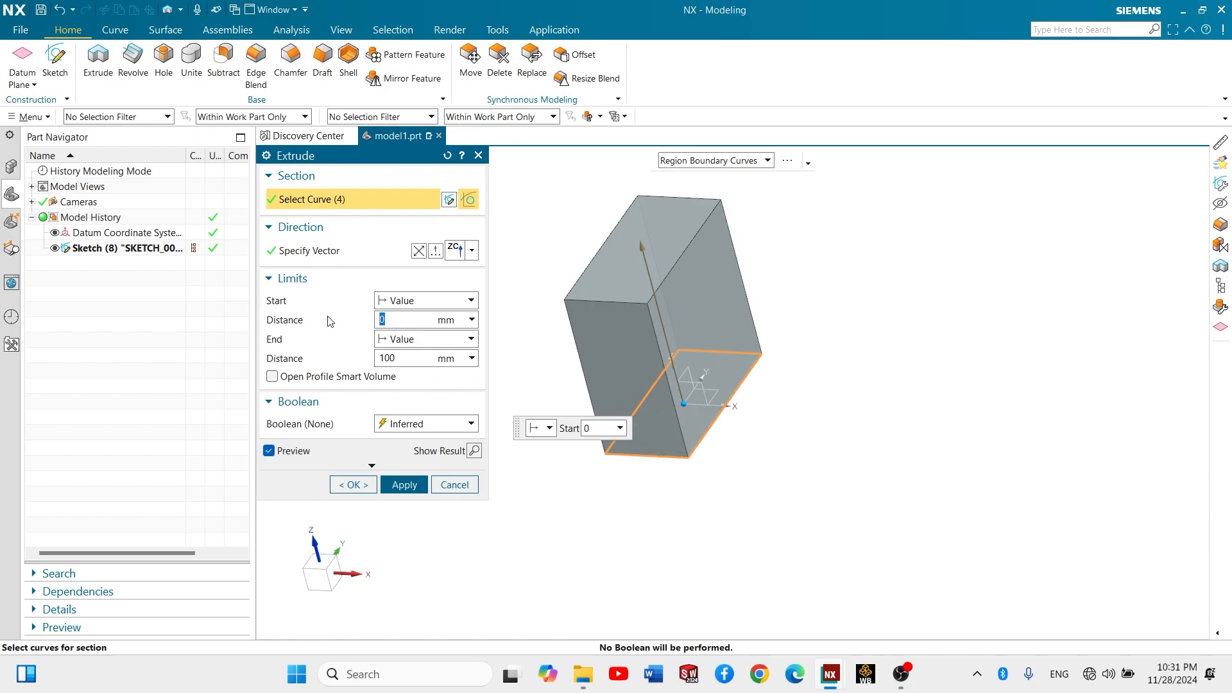
# - Keep the Boolean option at Inferred and create the 100 mm extrusion of the rectangle
pyautogui.click(417, 429)
pyautogui.click(411, 495)
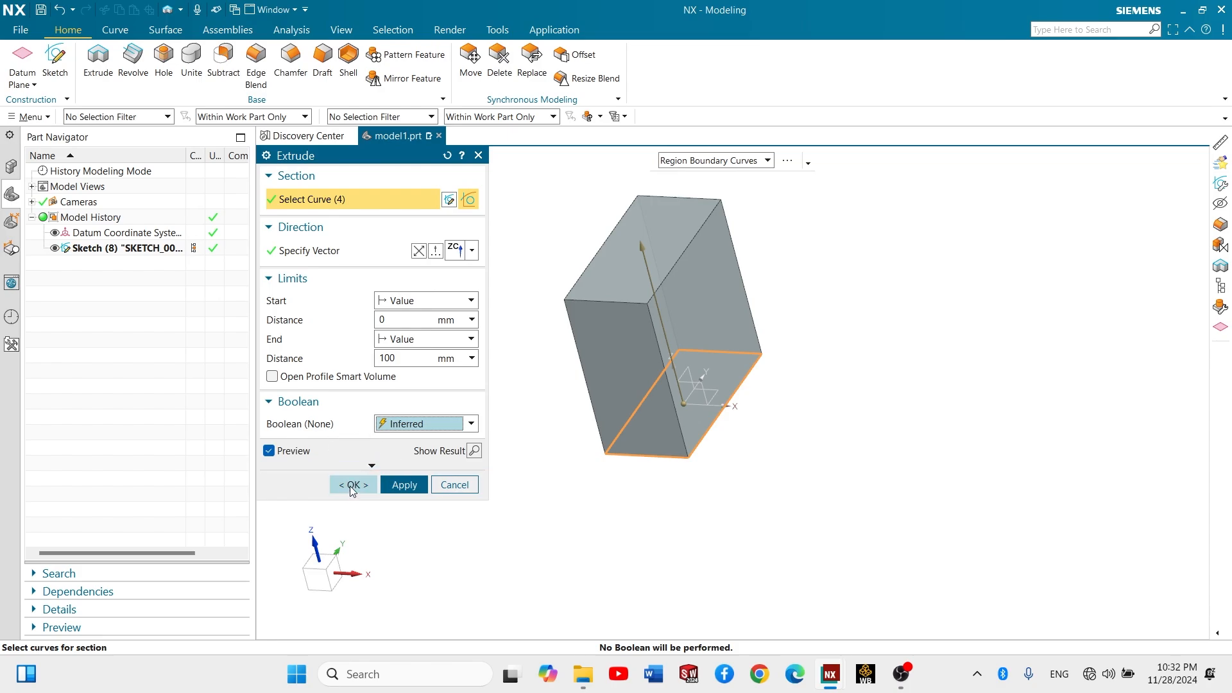
pyautogui.click(407, 428)
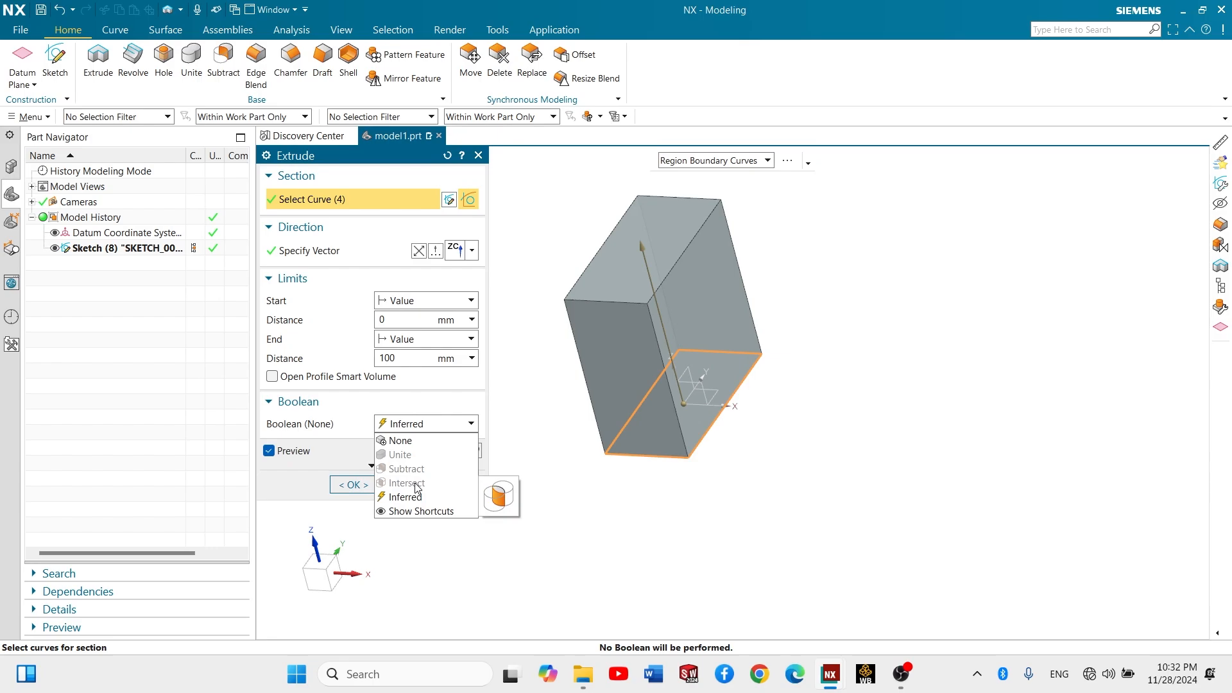
pyautogui.click(353, 490)
pyautogui.click(353, 486)
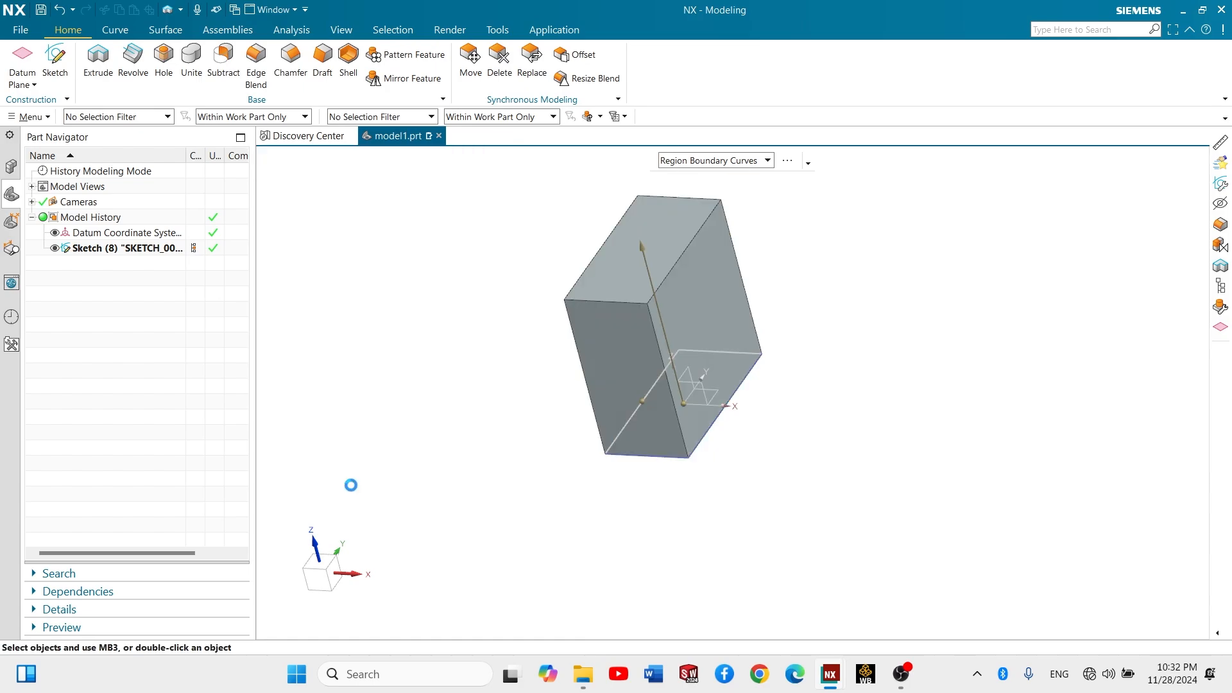
# - Create a new sketch on the block's narrow vertical face parallel to the Front plane and start the Rectangle tool
pyautogui.scroll(2, 744, 302)
pyautogui.moveTo(716, 297); pyautogui.dragTo(757, 288, button='middle')
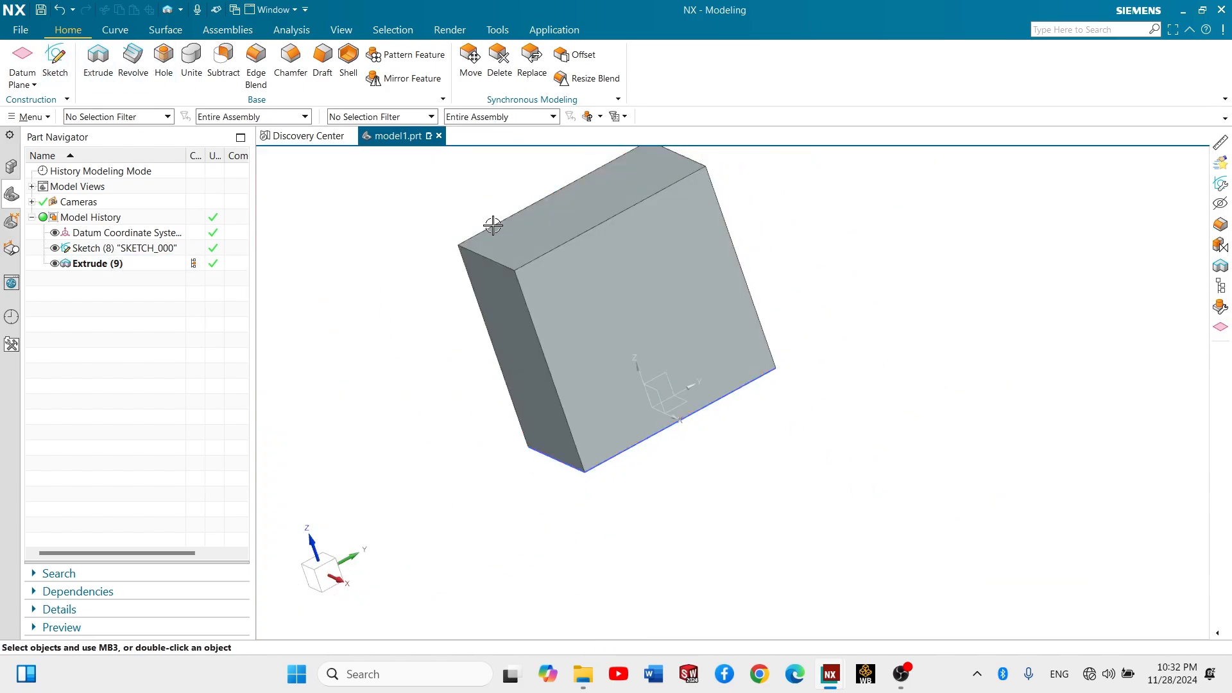
pyautogui.click(55, 60)
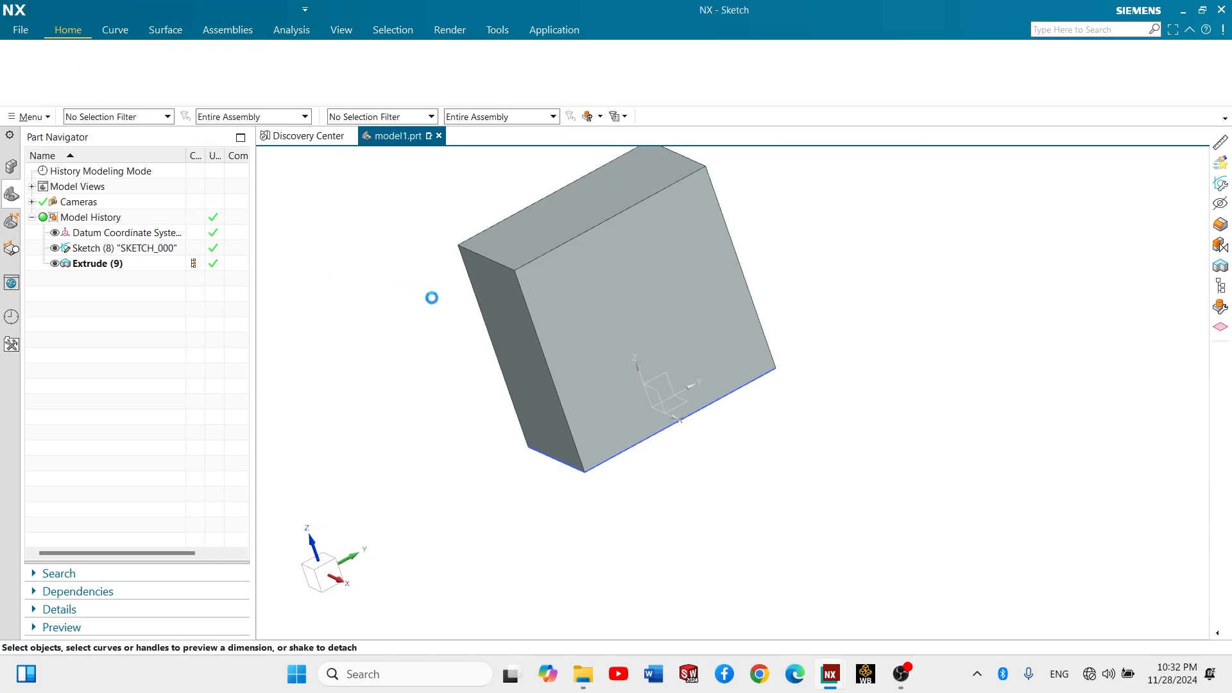
pyautogui.click(501, 283)
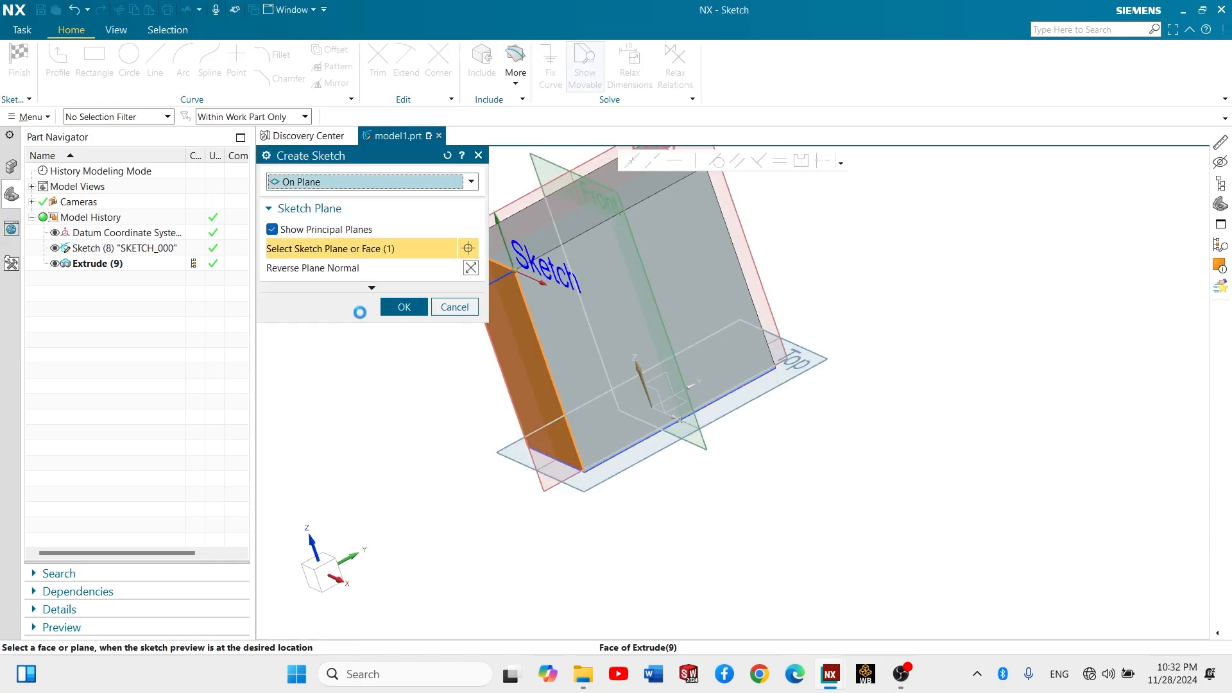
pyautogui.click(404, 308)
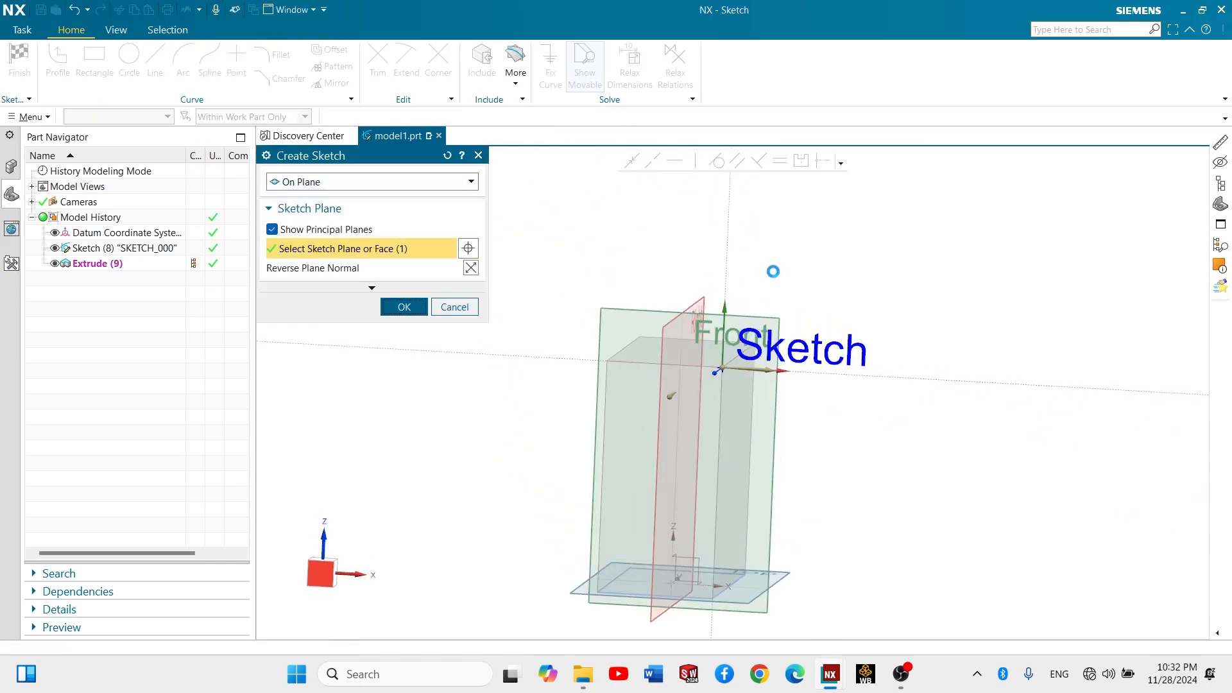
pyautogui.click(95, 64)
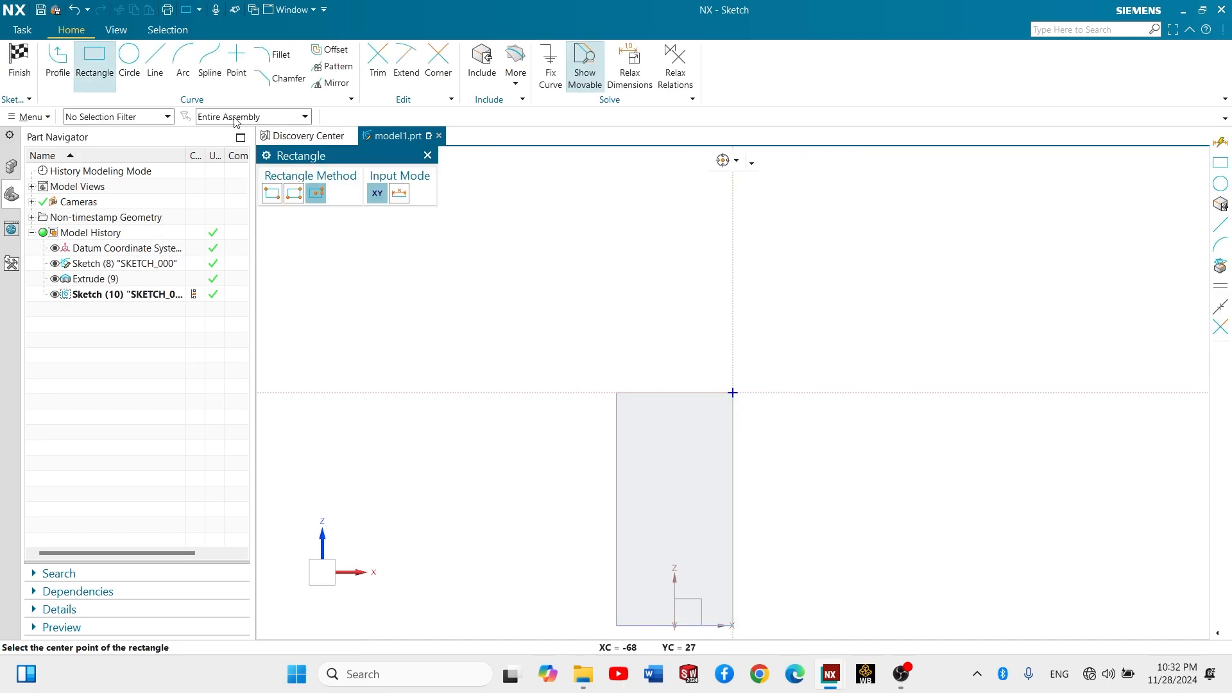
# - Try the Within Work Part Only selection scope in the sketch and return it to Entire Assembly
pyautogui.moveTo(671, 409)
pyautogui.mouseDown(button='middle')
pyautogui.moveTo(660, 445)
pyautogui.moveTo(642, 449)
pyautogui.mouseUp(button='middle')
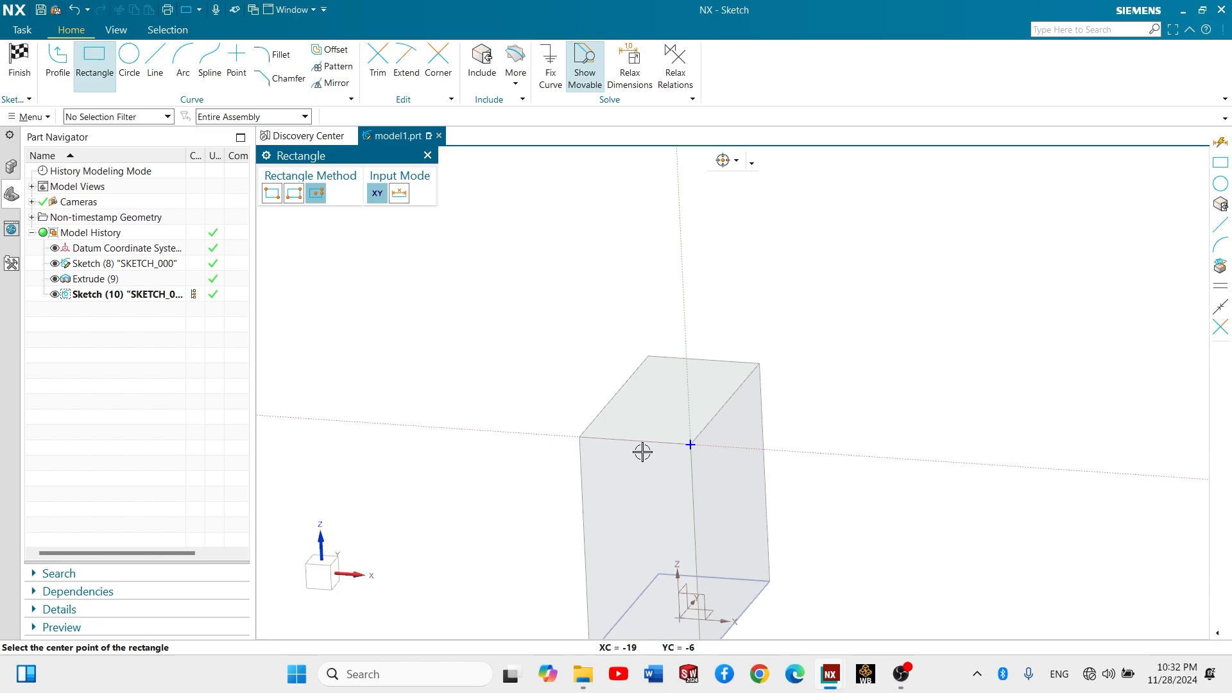
pyautogui.scroll(5, 624, 446)
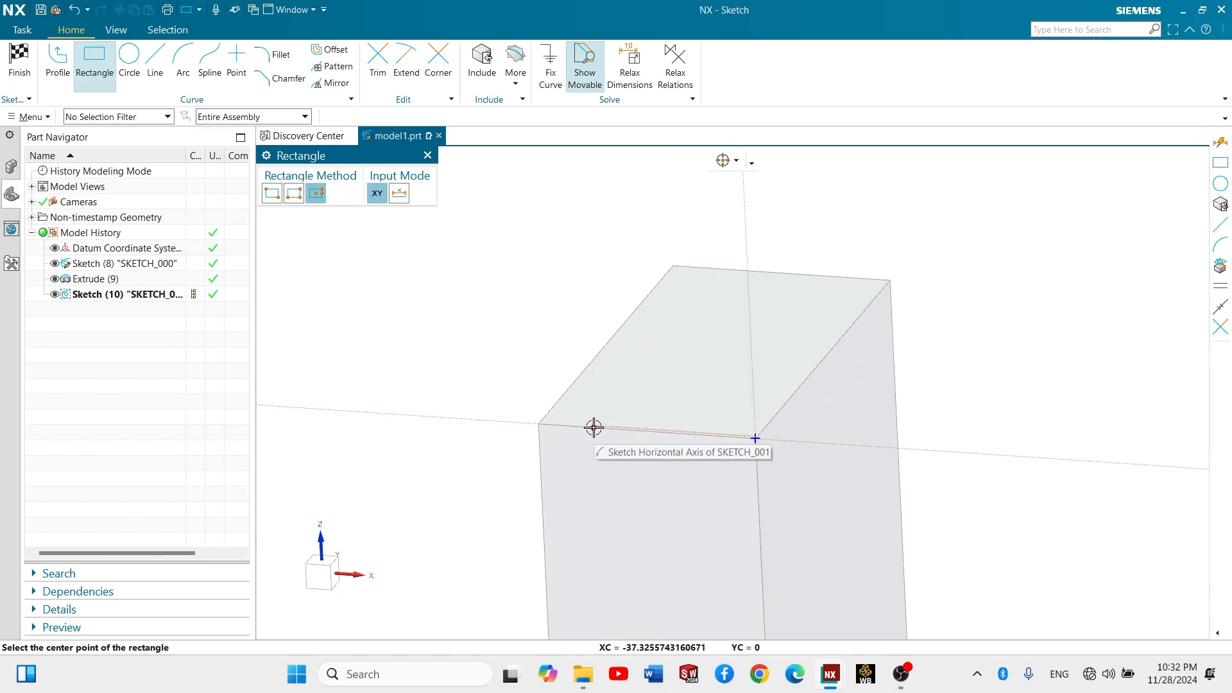
pyautogui.click(226, 118)
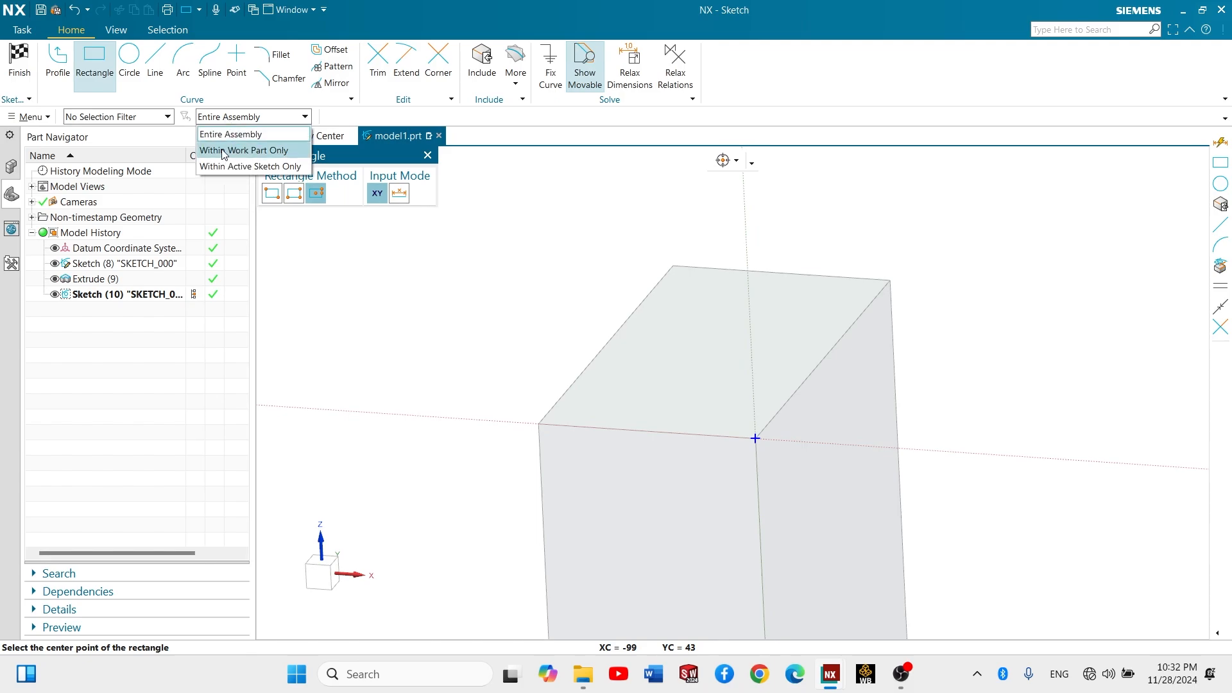
pyautogui.click(224, 155)
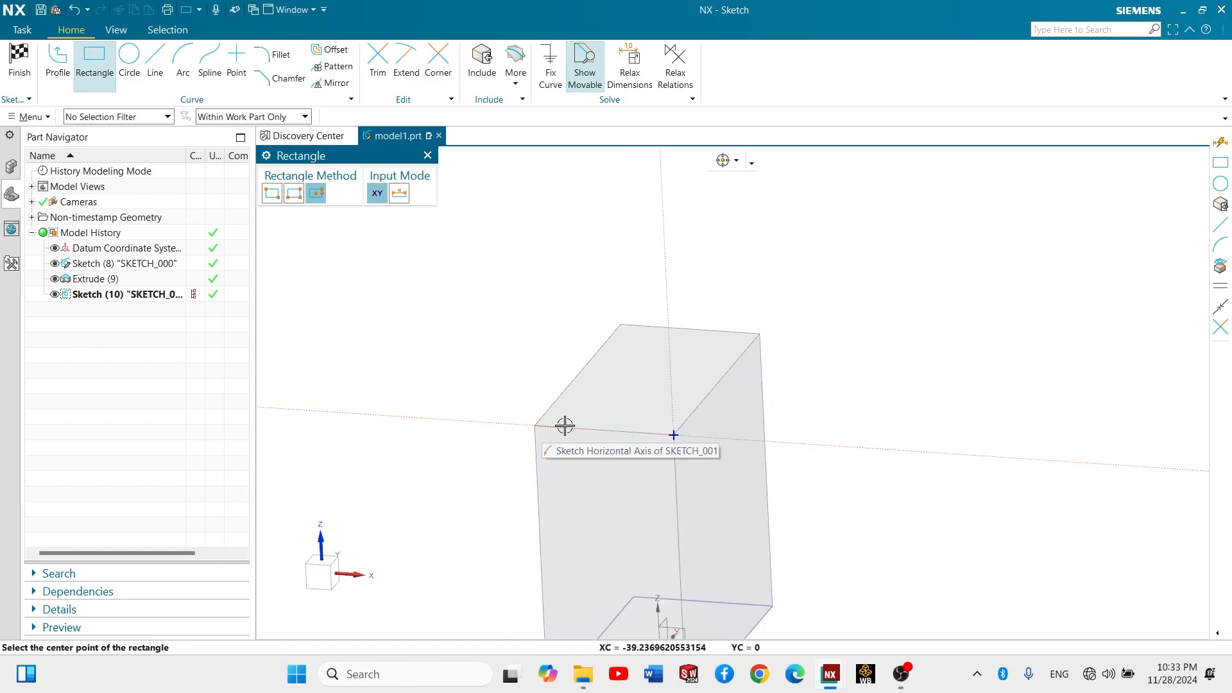
pyautogui.scroll(5, 564, 427)
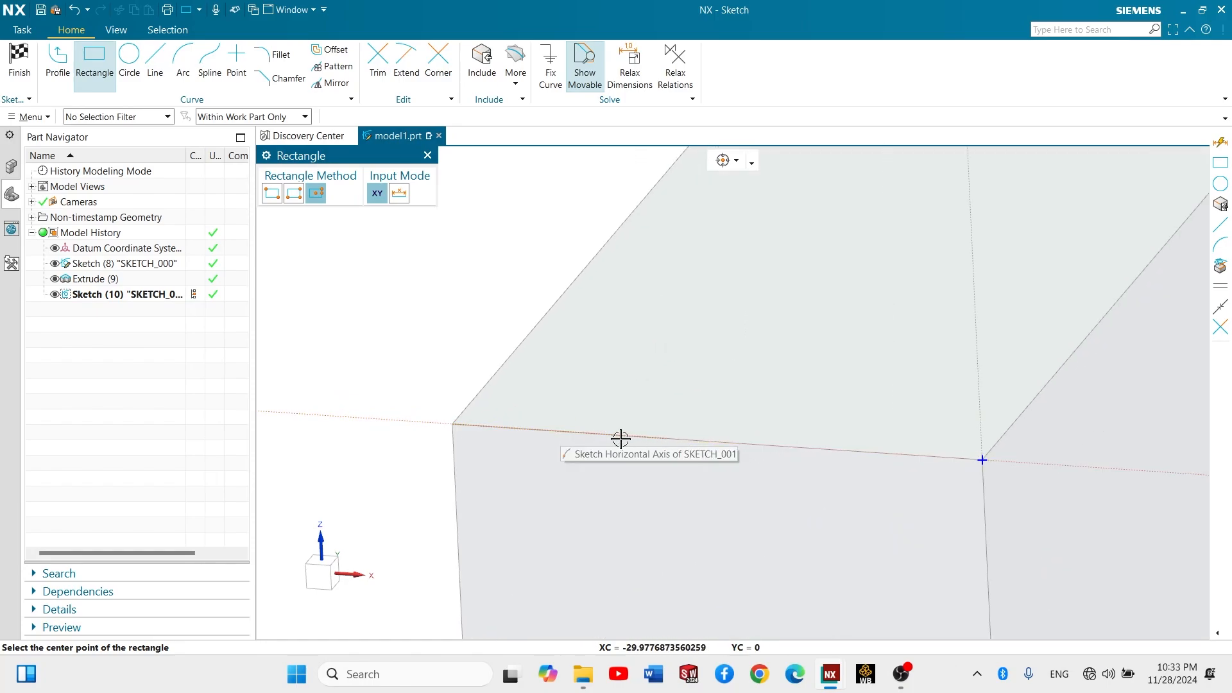
pyautogui.click(238, 117)
pyautogui.click(233, 135)
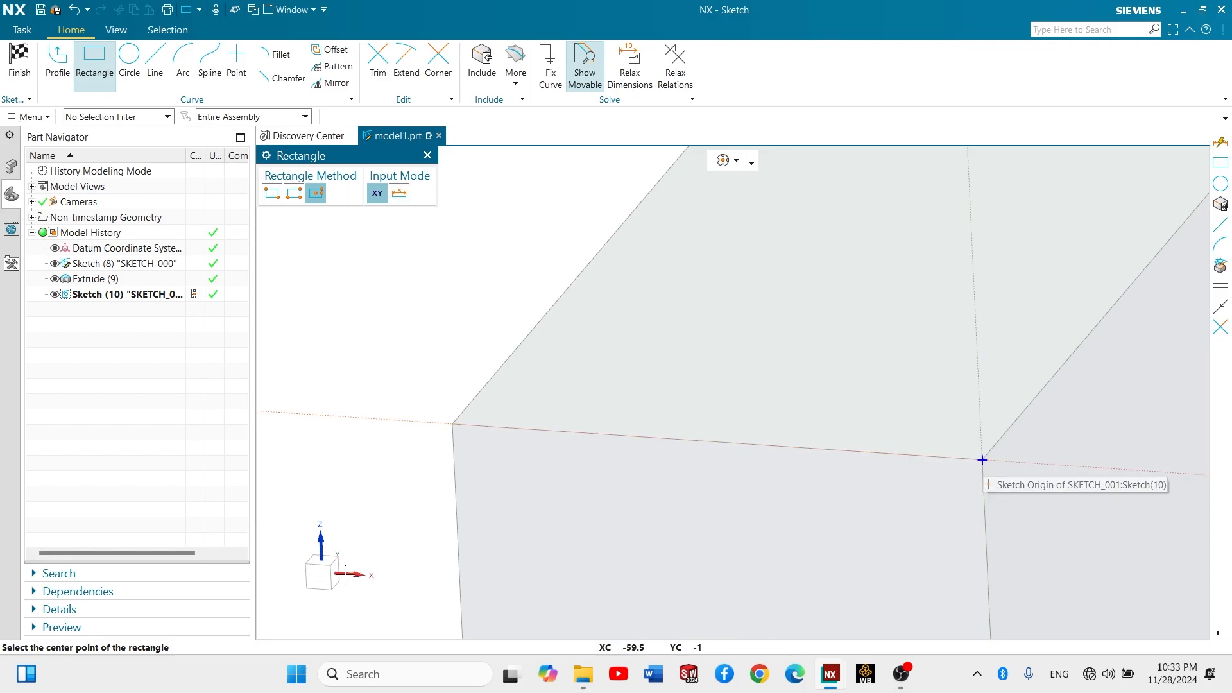
# - Draw a two-point rectangle above the block's top edge from the sketch origin, 50 mm wide and about 13 mm high
pyautogui.click(319, 575)
pyautogui.keyDown('shift'); pyautogui.moveTo(1128, 327); pyautogui.dragTo(988, 501, button='middle'); pyautogui.keyUp('shift')
pyautogui.scroll(3, 901, 294)
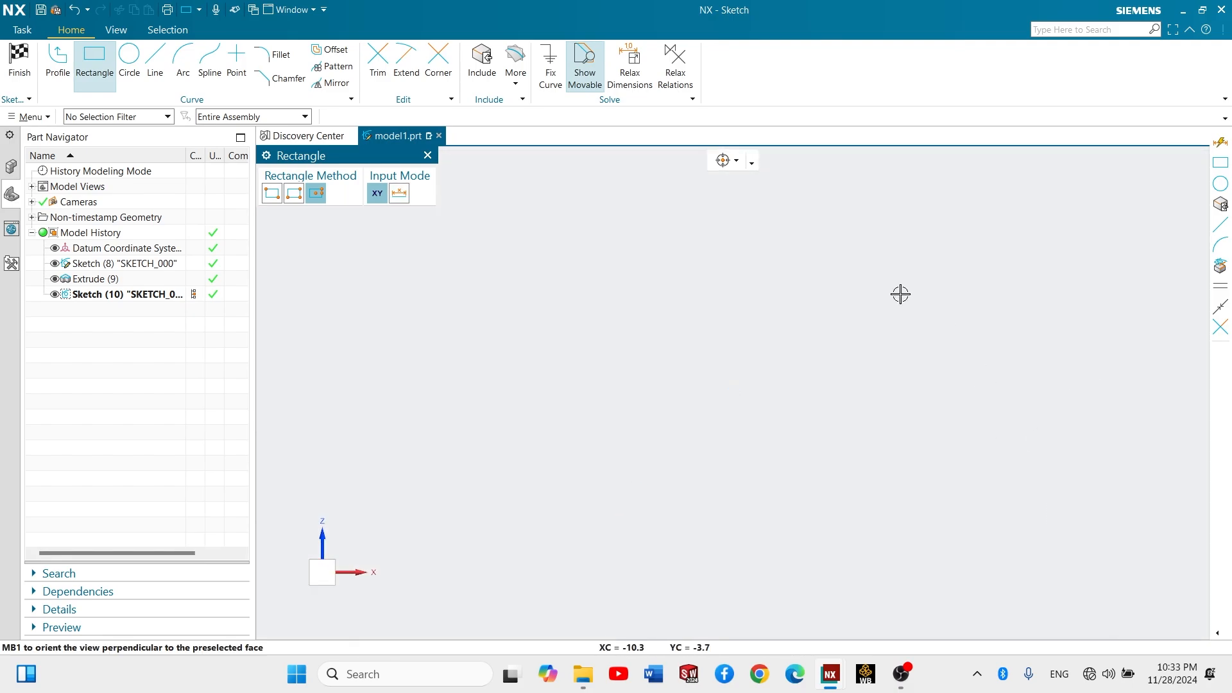
pyautogui.scroll(-7, 726, 240)
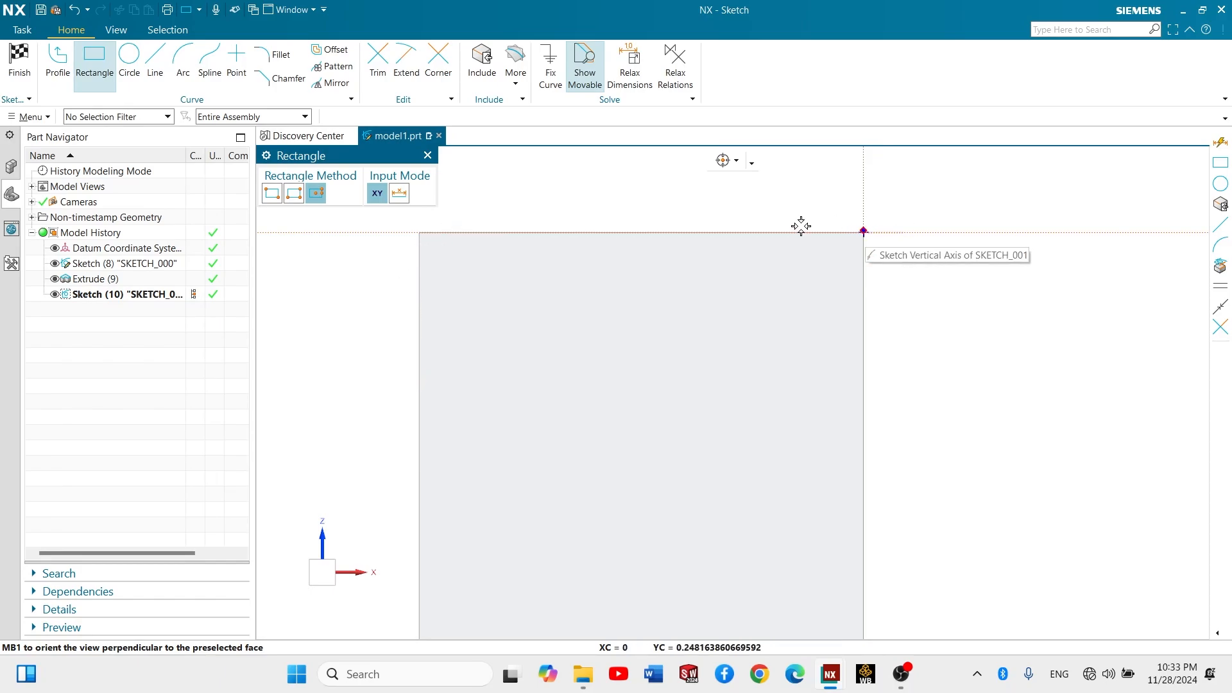
pyautogui.click(294, 193)
pyautogui.click(272, 194)
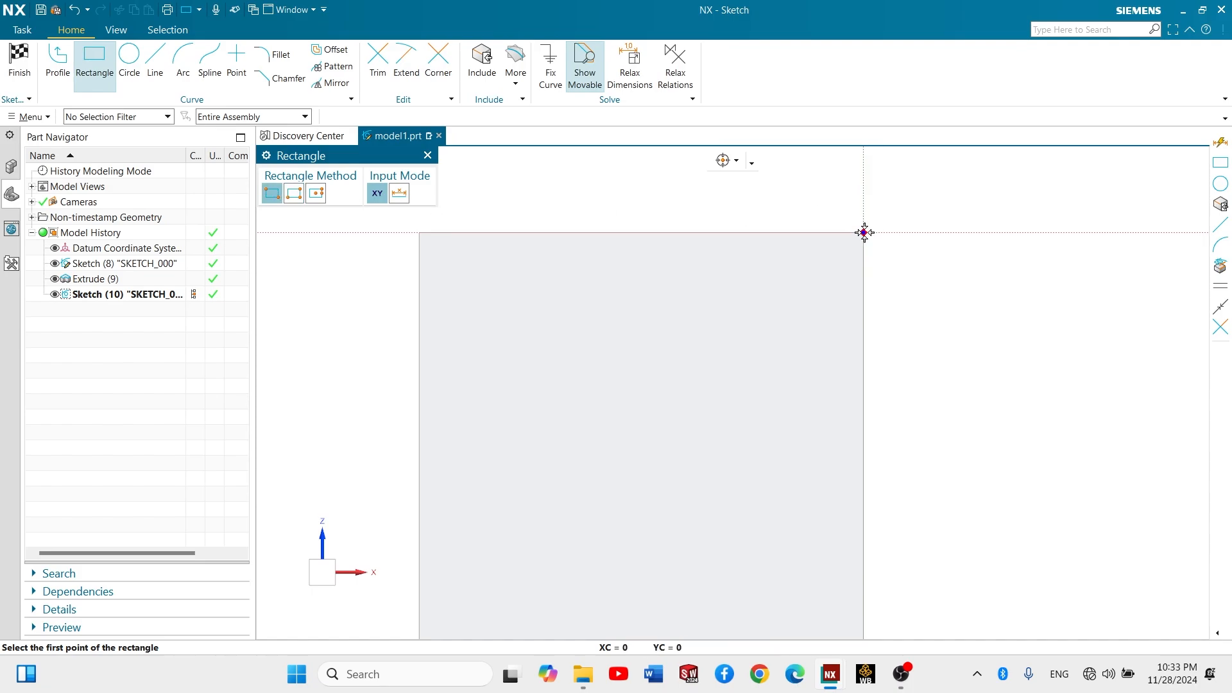
pyautogui.click(864, 231)
pyautogui.scroll(4, 676, 203)
pyautogui.scroll(-2, 561, 282)
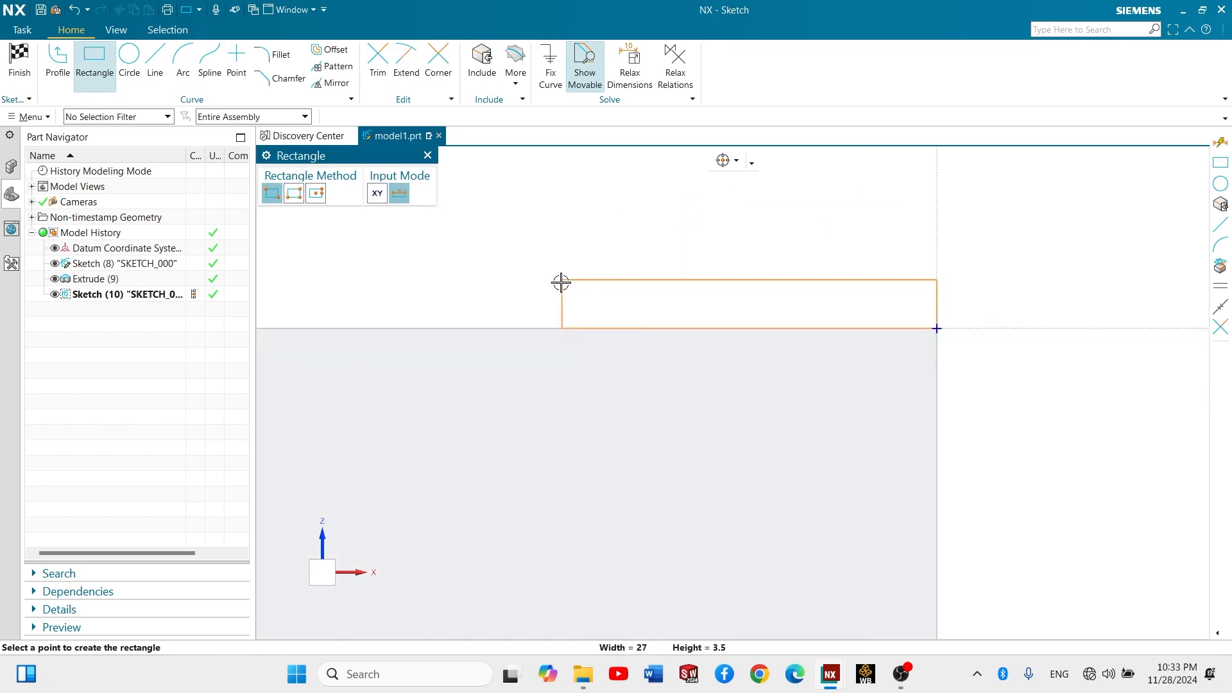
pyautogui.scroll(-2, 561, 283)
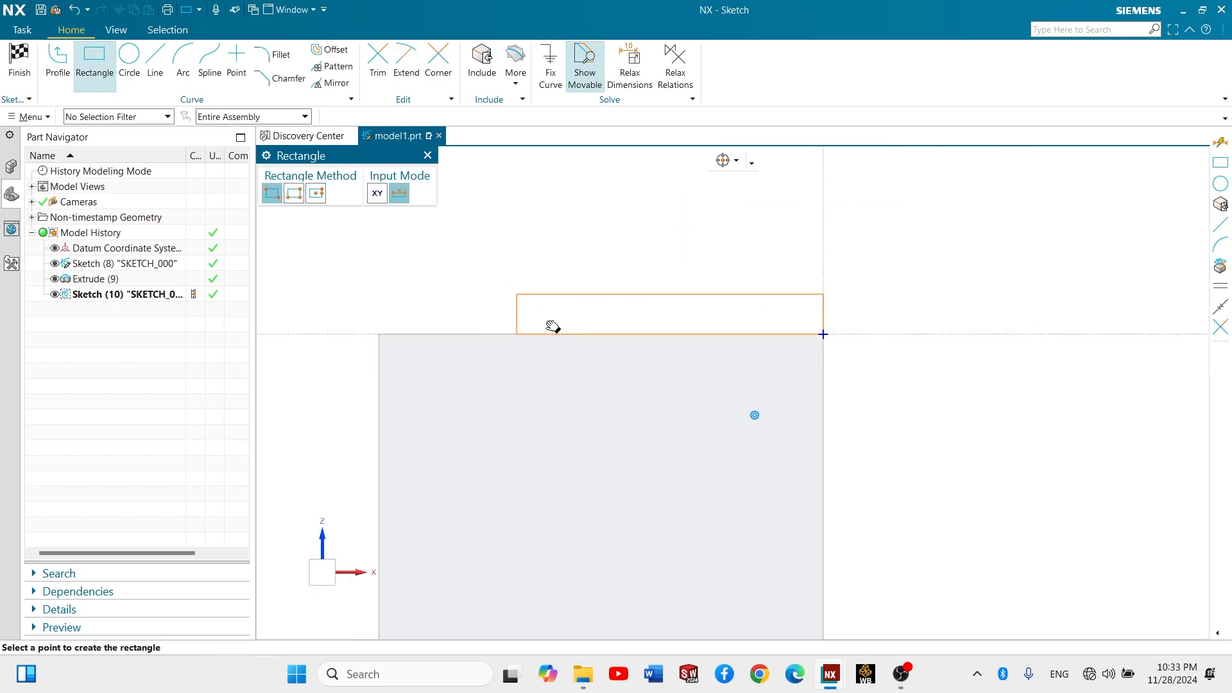
pyautogui.click(405, 240)
pyautogui.press('Escape')
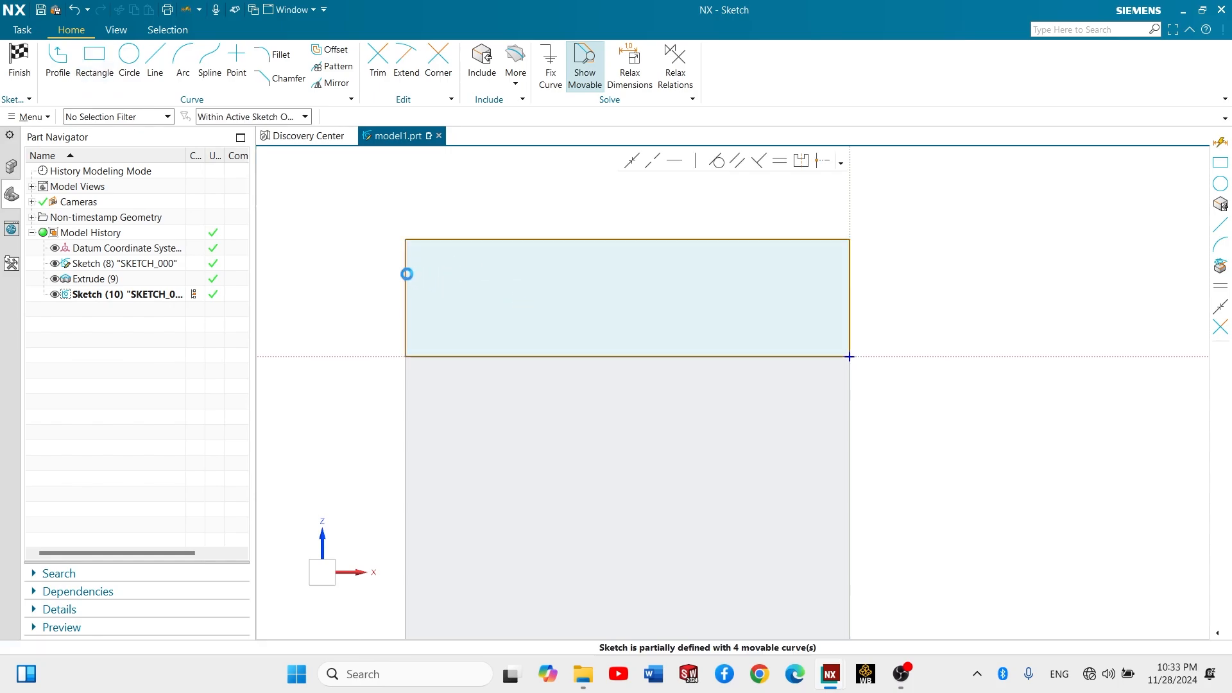
# - Dimension the rectangle's height and set it to 20 mm without scaling the entire sketch
pyautogui.press('d')
pyautogui.click(638, 240)
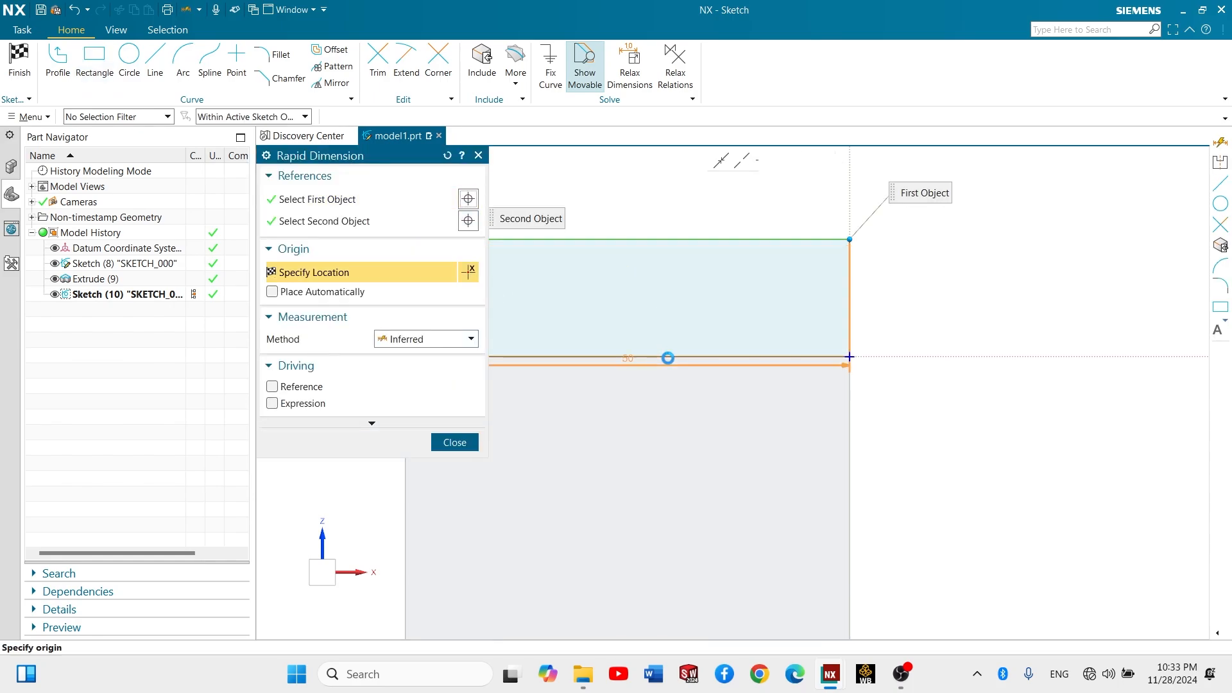
pyautogui.click(668, 358)
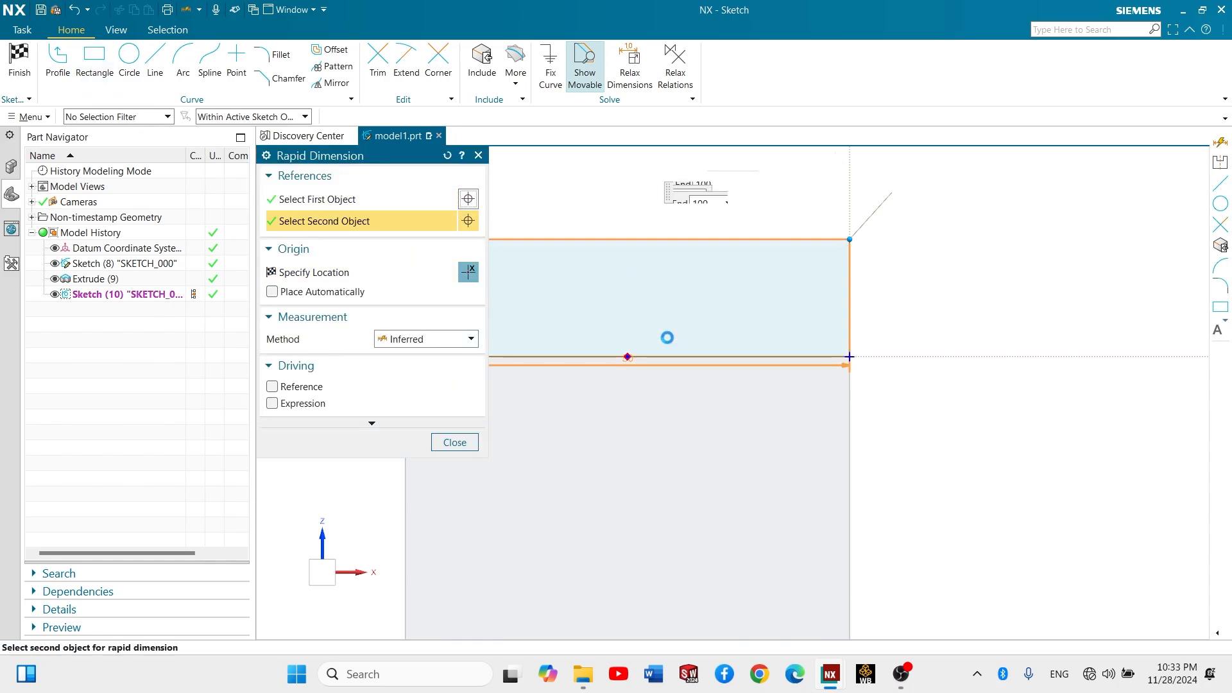
pyautogui.click(652, 296)
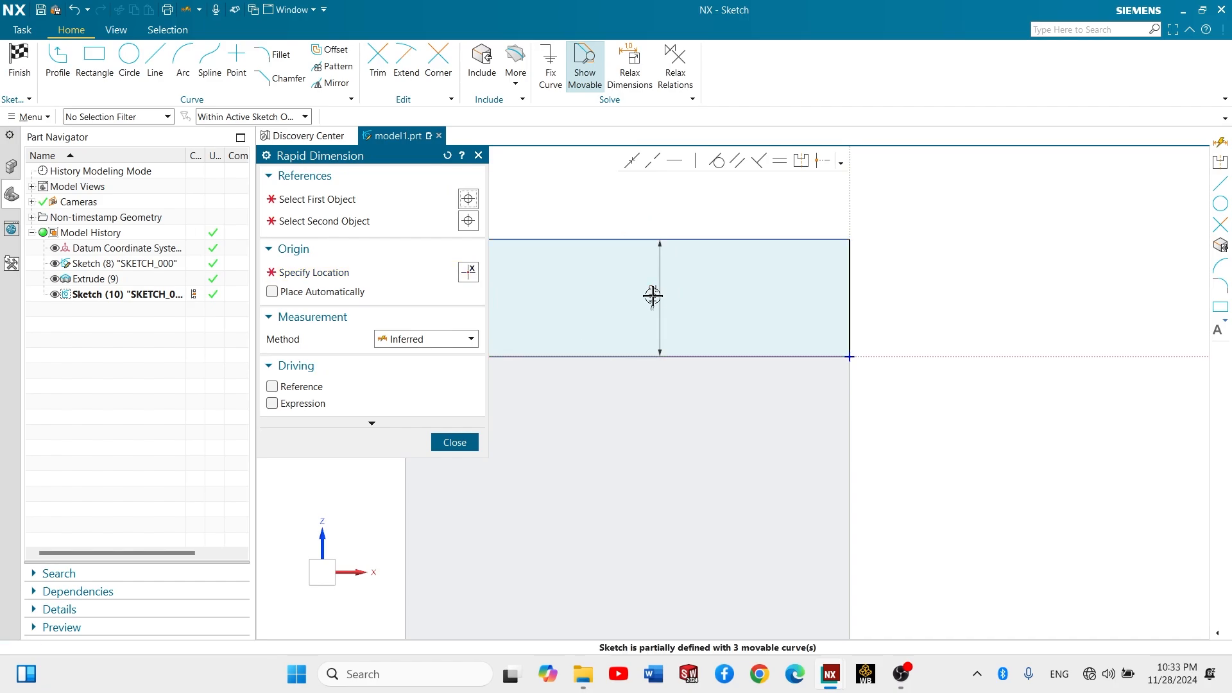
pyautogui.press('Escape')
pyautogui.click(655, 295)
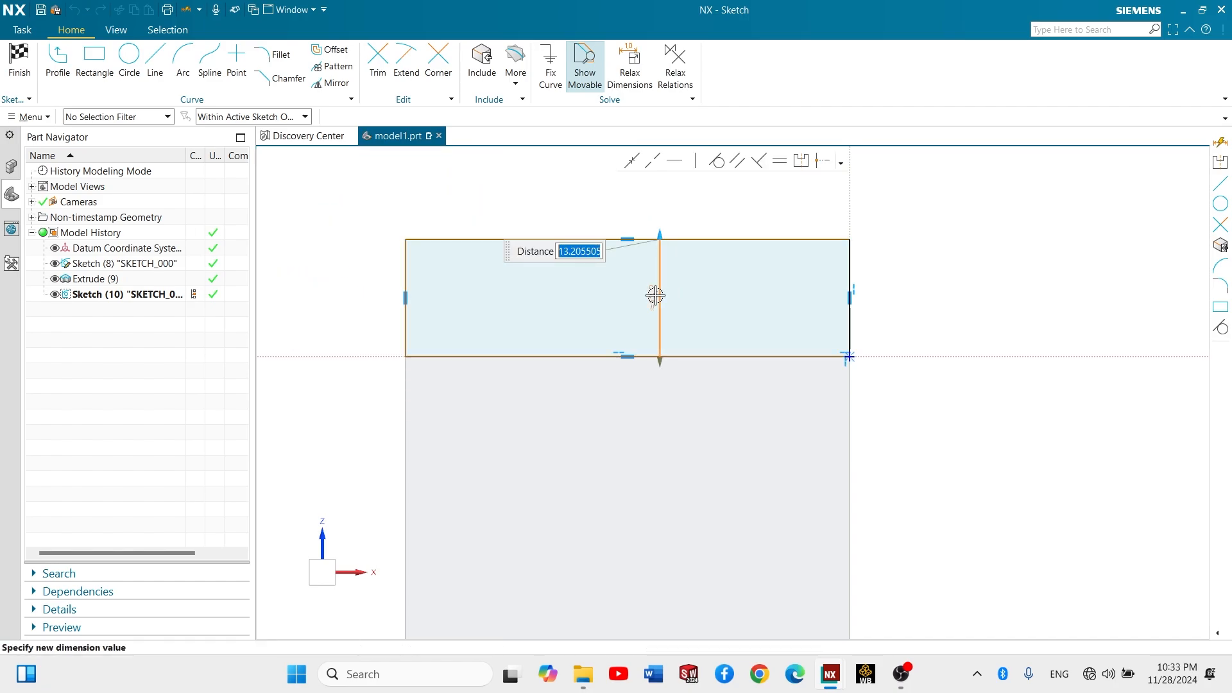
pyautogui.write('20')
pyautogui.press('Return')
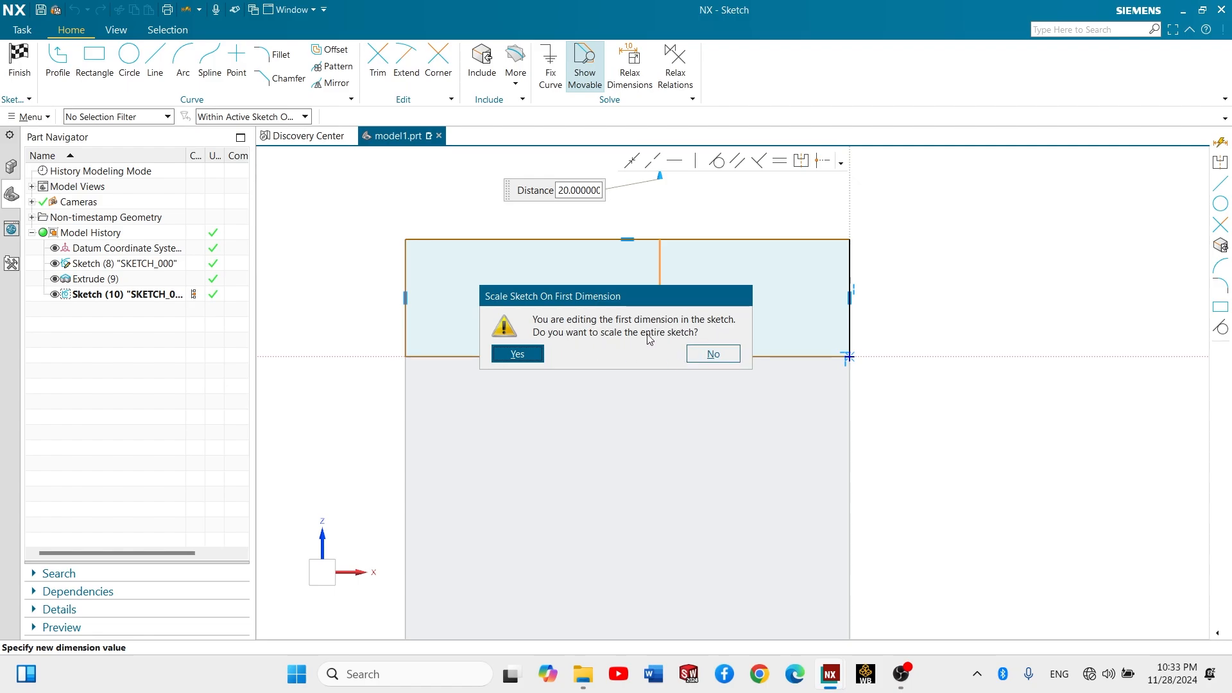
pyautogui.click(714, 354)
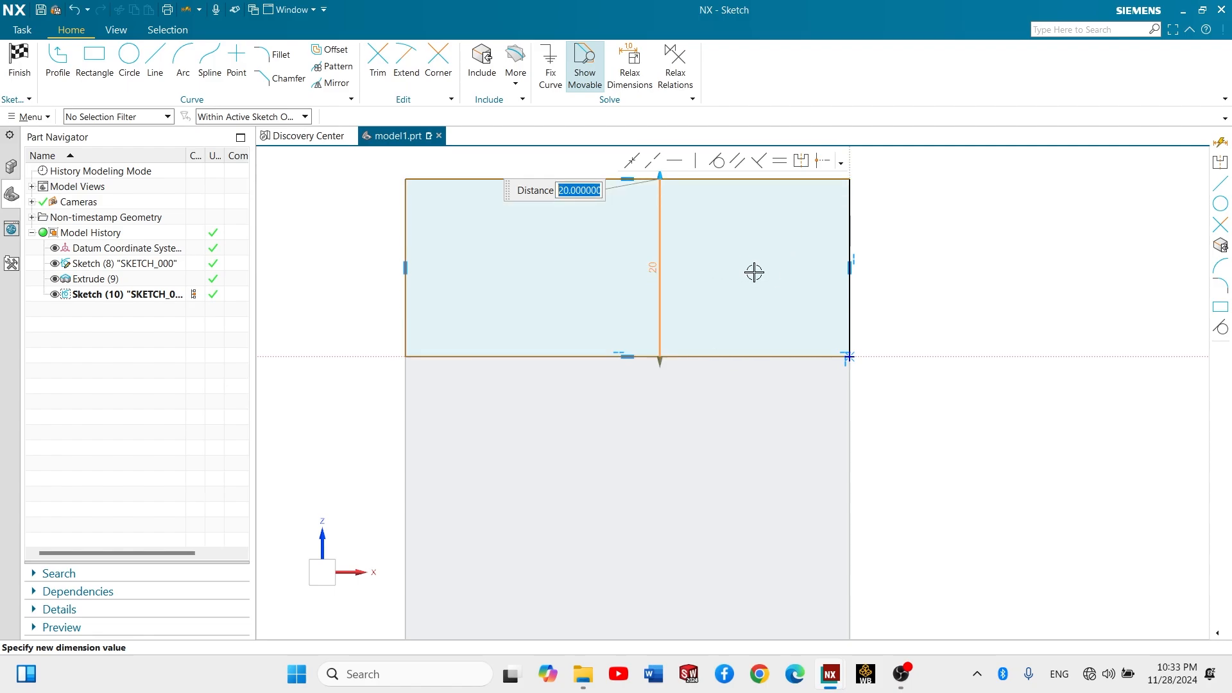
# - Dimension the rectangle's width between its two lower corners and finish the sketch
pyautogui.scroll(2, 754, 272)
pyautogui.scroll(-3, 754, 273)
pyautogui.press('d')
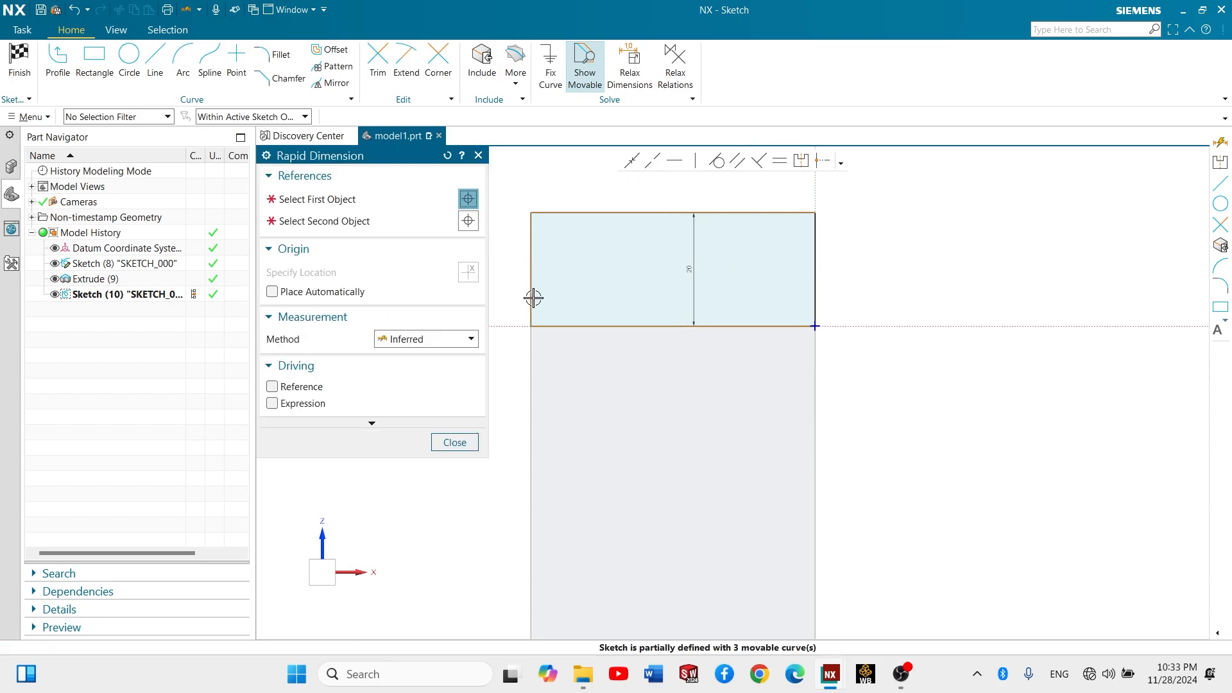
pyautogui.click(531, 327)
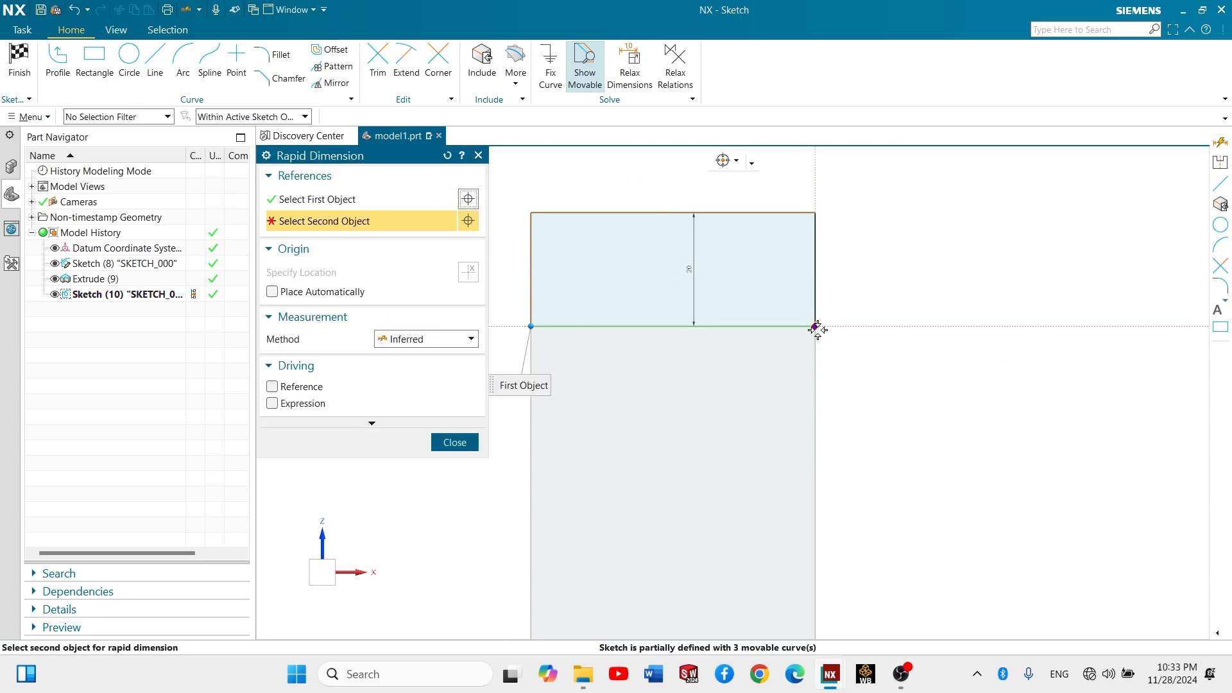
pyautogui.click(815, 329)
pyautogui.click(665, 398)
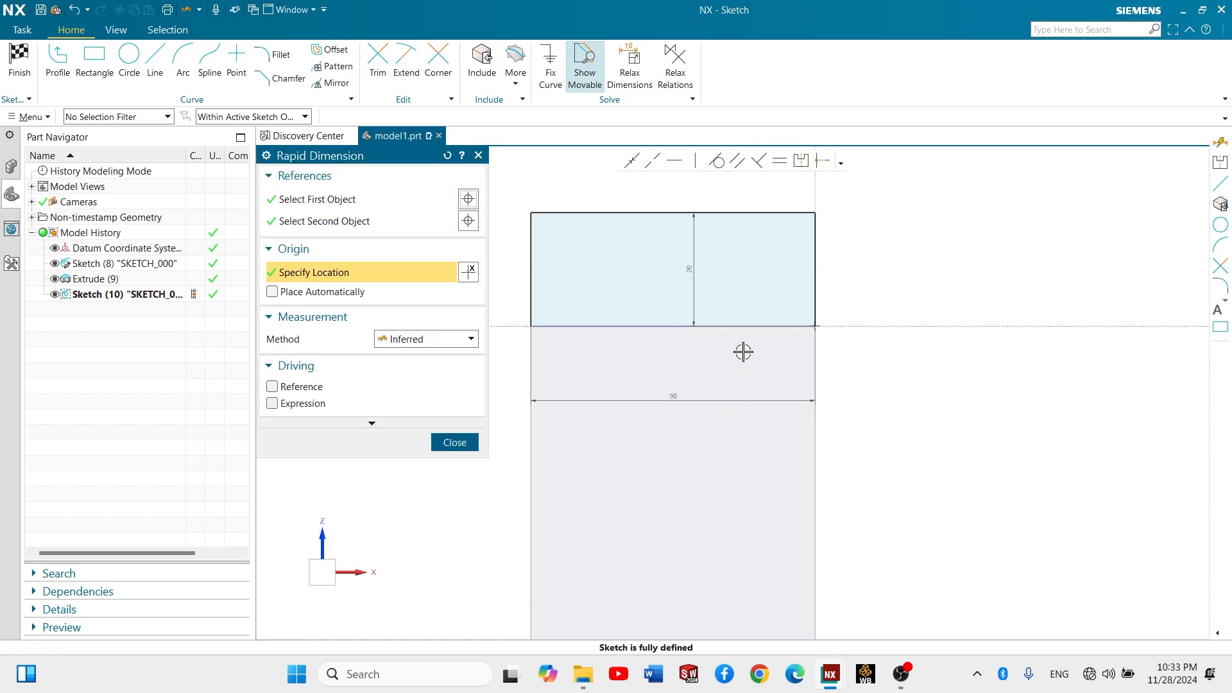
pyautogui.middleClick(749, 278)
pyautogui.moveTo(721, 278); pyautogui.dragTo(674, 295, button='middle')
pyautogui.click(19, 61)
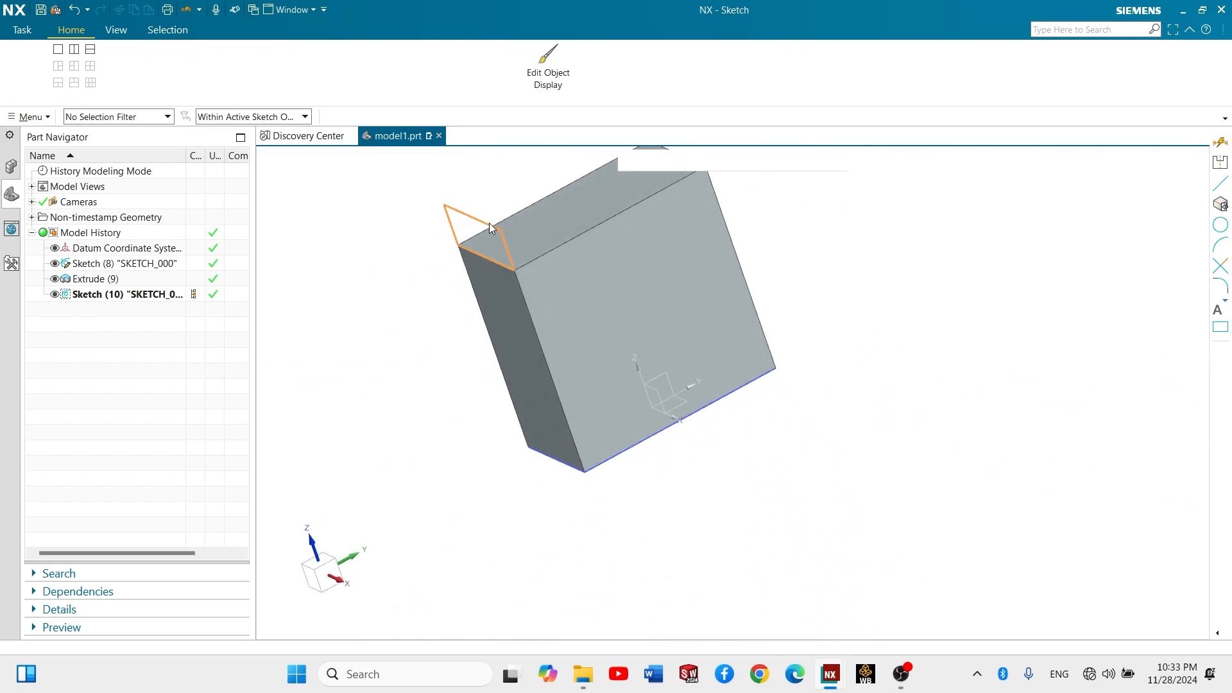
# - Examine the finished rectangle sketch and the block from several angles
pyautogui.scroll(-4, 502, 217)
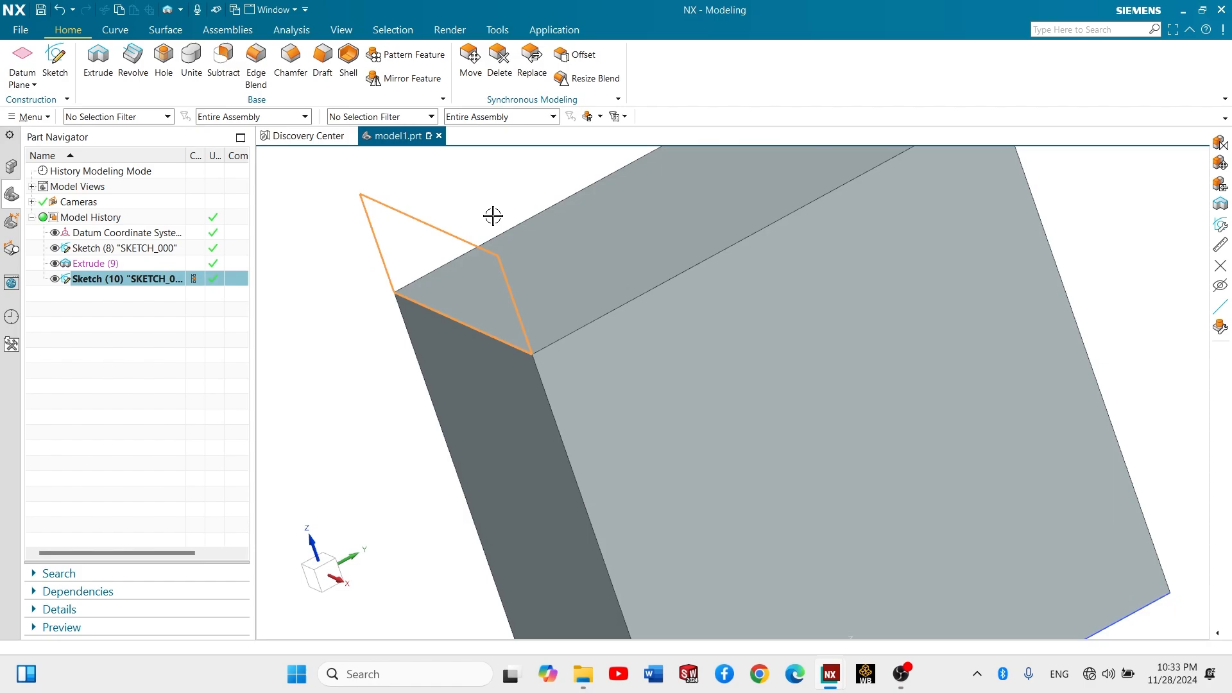
pyautogui.moveTo(503, 207)
pyautogui.keyDown('shift'); pyautogui.mouseDown(button='middle')
pyautogui.moveTo(498, 311)
pyautogui.moveTo(484, 312)
pyautogui.mouseUp(button='middle'); pyautogui.keyUp('shift')
pyautogui.moveTo(484, 312); pyautogui.dragTo(474, 311, button='middle')
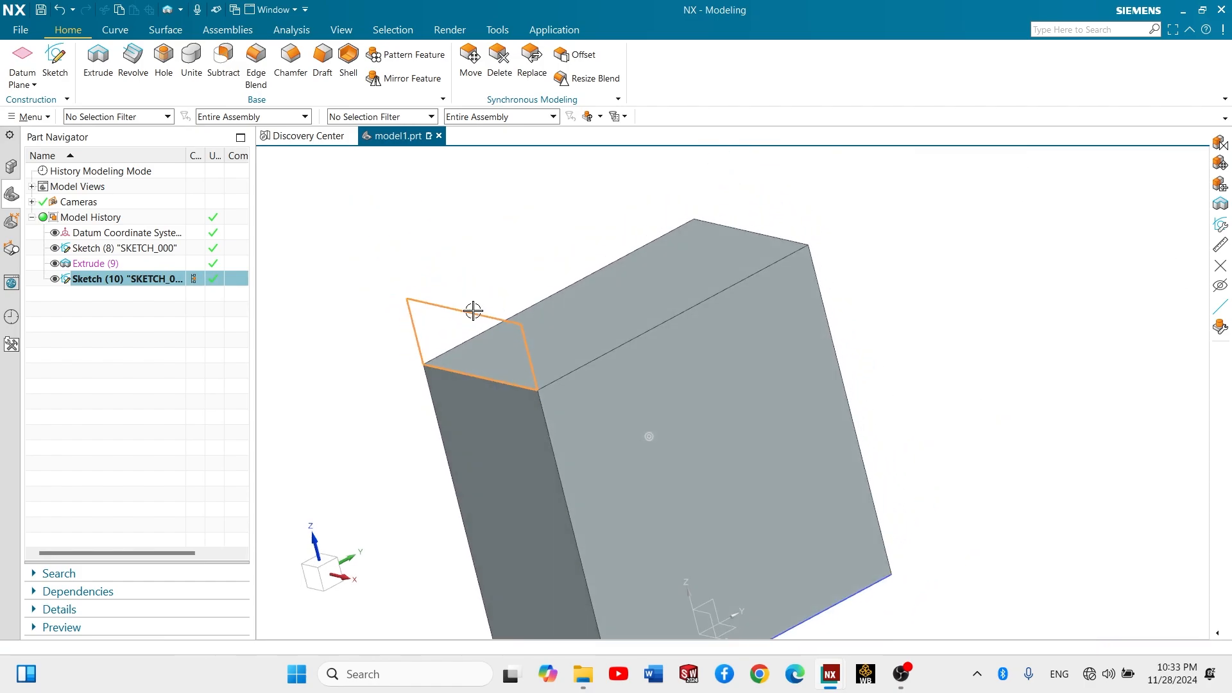
pyautogui.press('Escape')
pyautogui.scroll(-1, 504, 313)
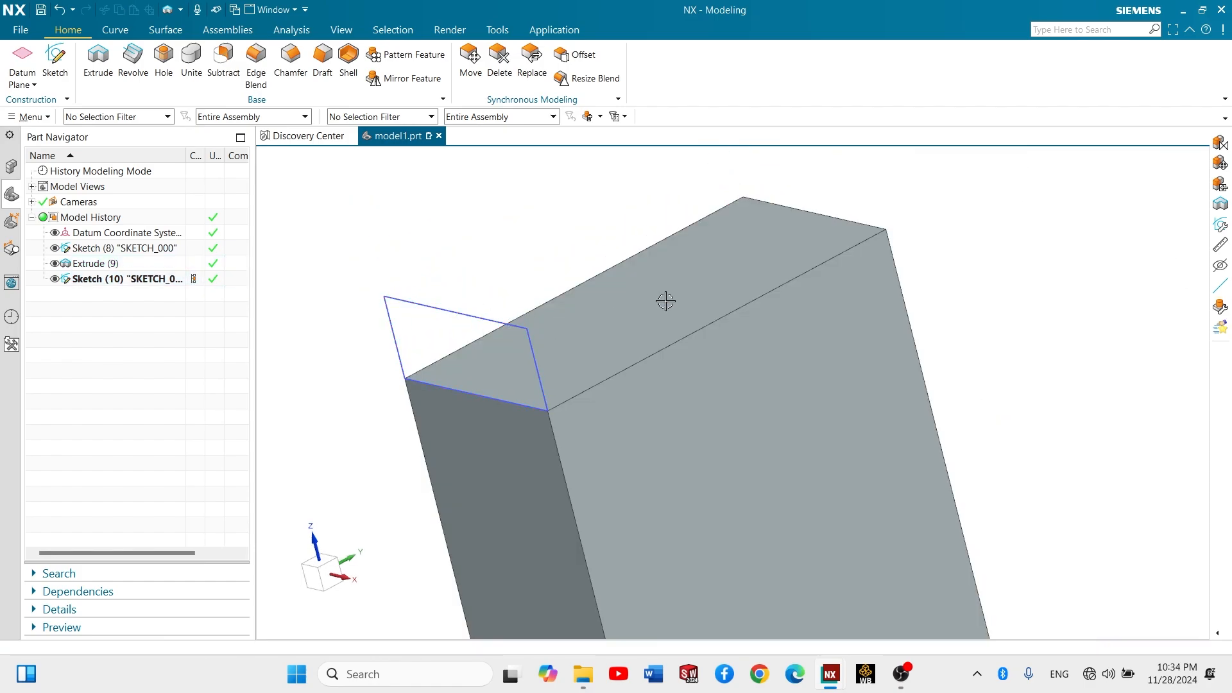
pyautogui.moveTo(663, 297); pyautogui.dragTo(620, 328, button='middle')
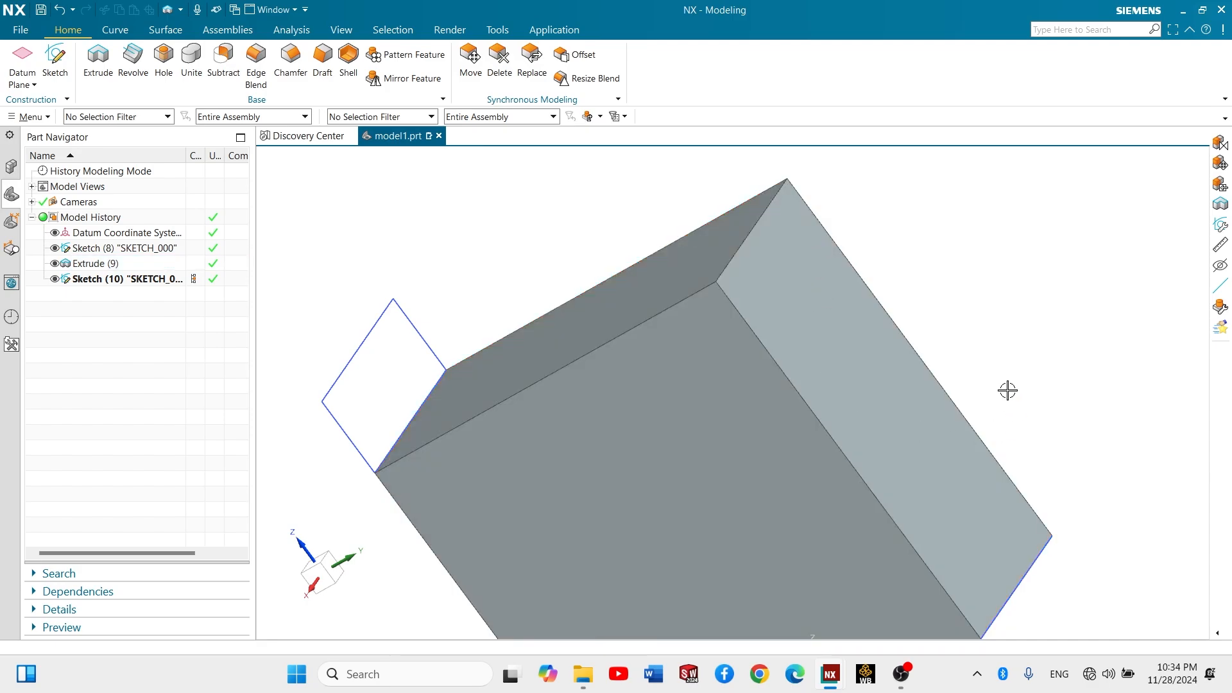
pyautogui.moveTo(983, 331); pyautogui.dragTo(999, 319, button='middle')
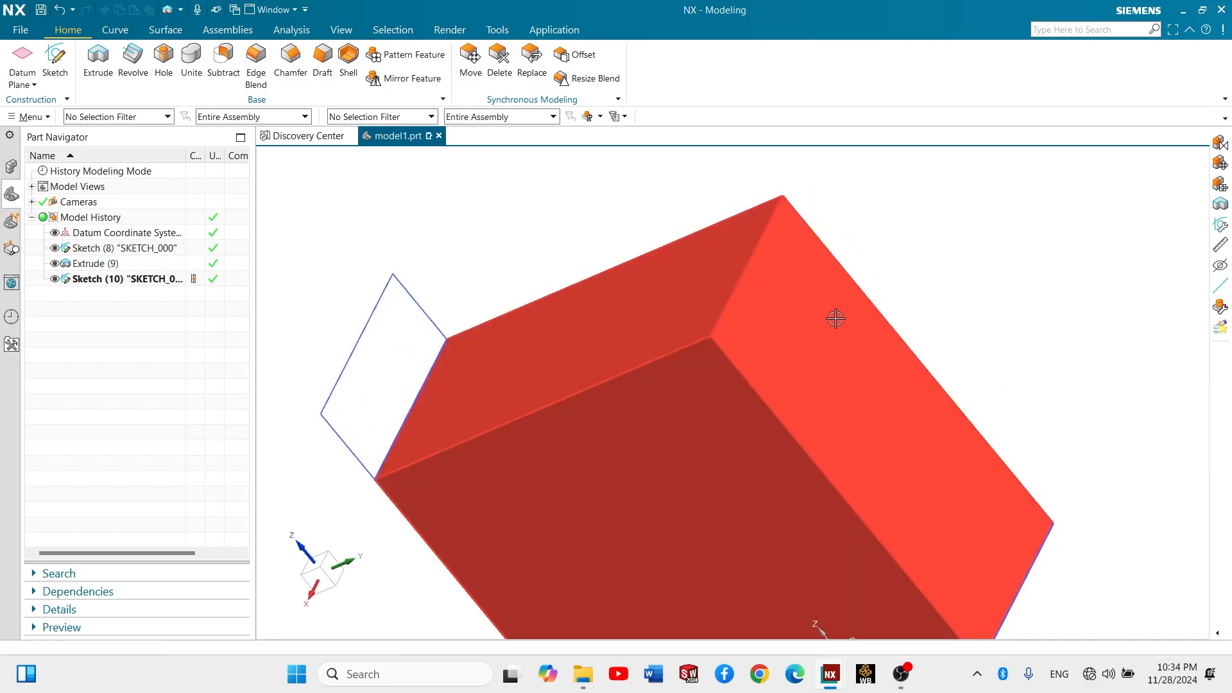
pyautogui.moveTo(825, 325); pyautogui.dragTo(584, 297, button='middle')
# - Start an extrusion and select the new rectangle as its section using the Region Boundary Curves rule
pyautogui.click(88, 66)
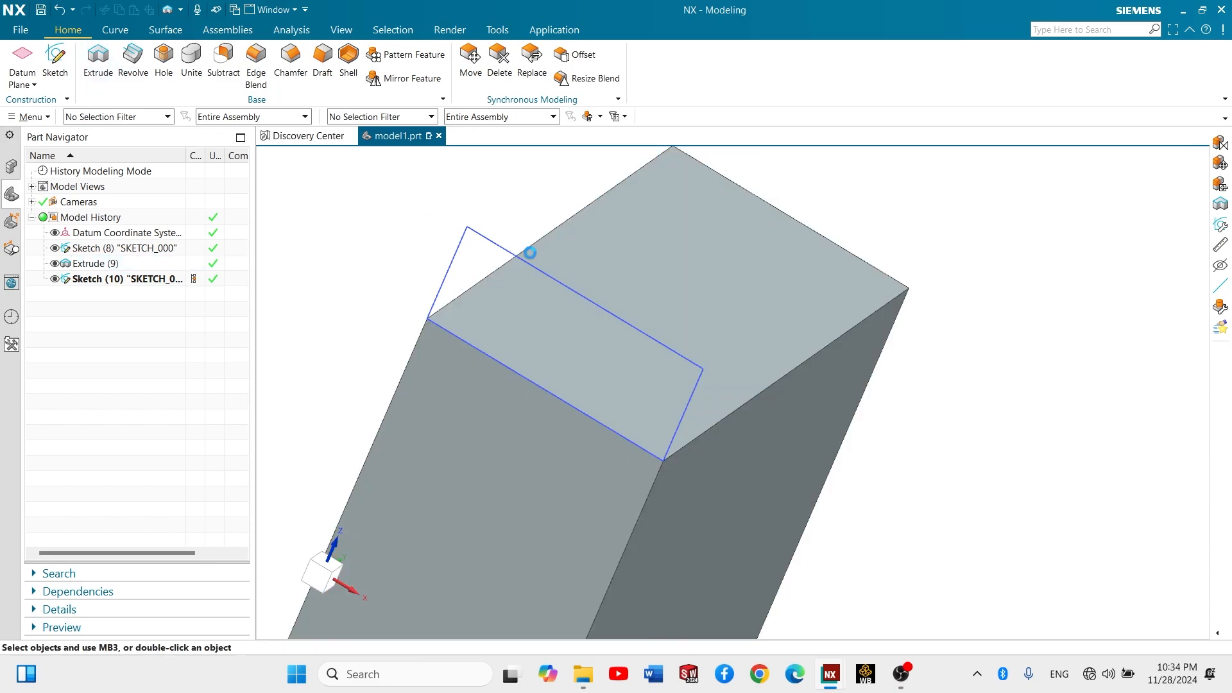
pyautogui.scroll(2, 522, 225)
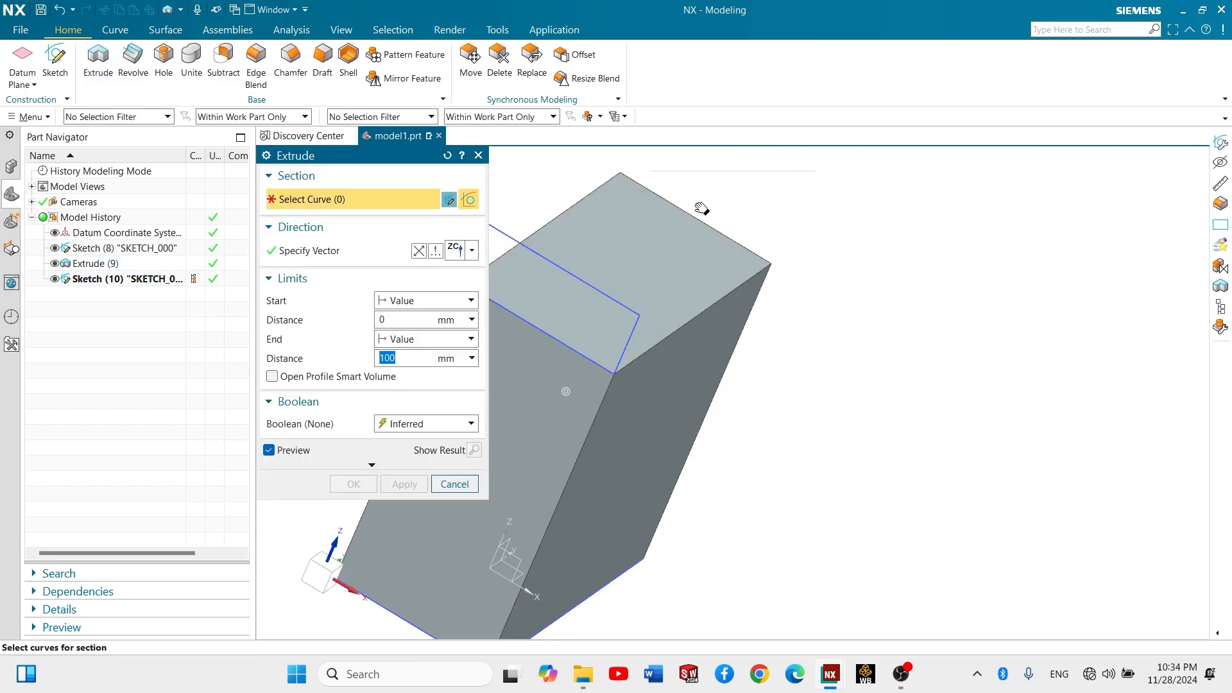
pyautogui.moveTo(702, 206)
pyautogui.mouseDown(button='middle')
pyautogui.moveTo(724, 206)
pyautogui.moveTo(670, 204)
pyautogui.mouseUp(button='middle')
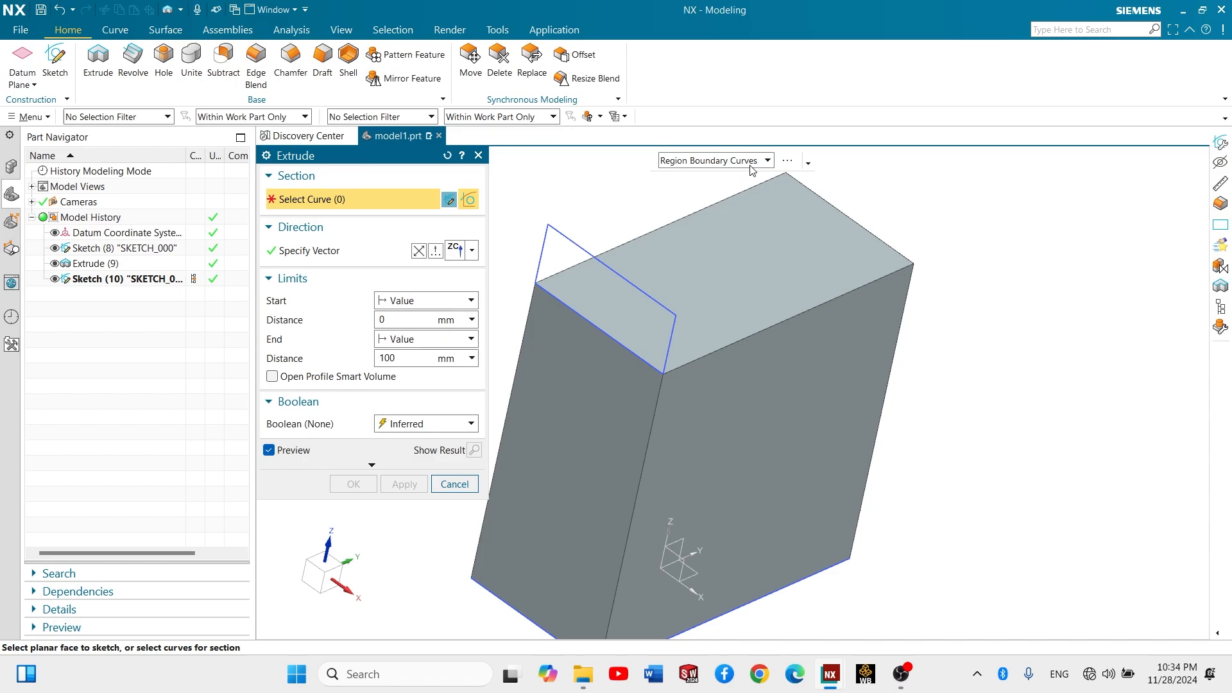
pyautogui.click(724, 163)
pyautogui.click(711, 182)
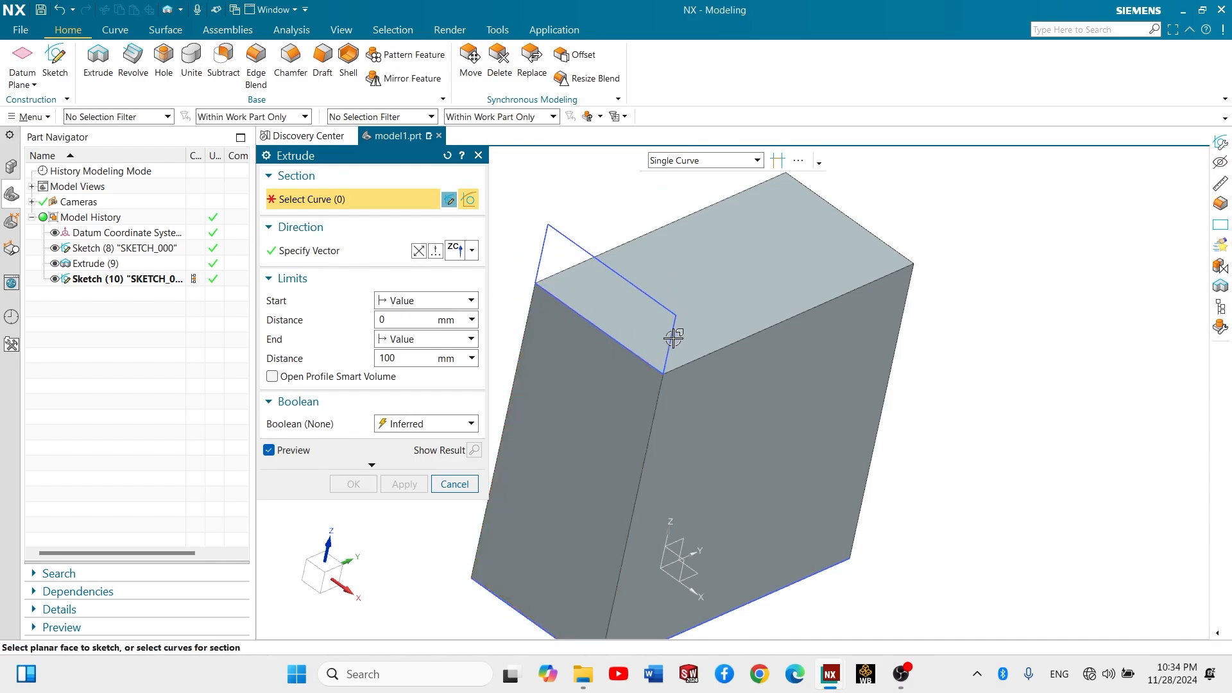
pyautogui.click(706, 162)
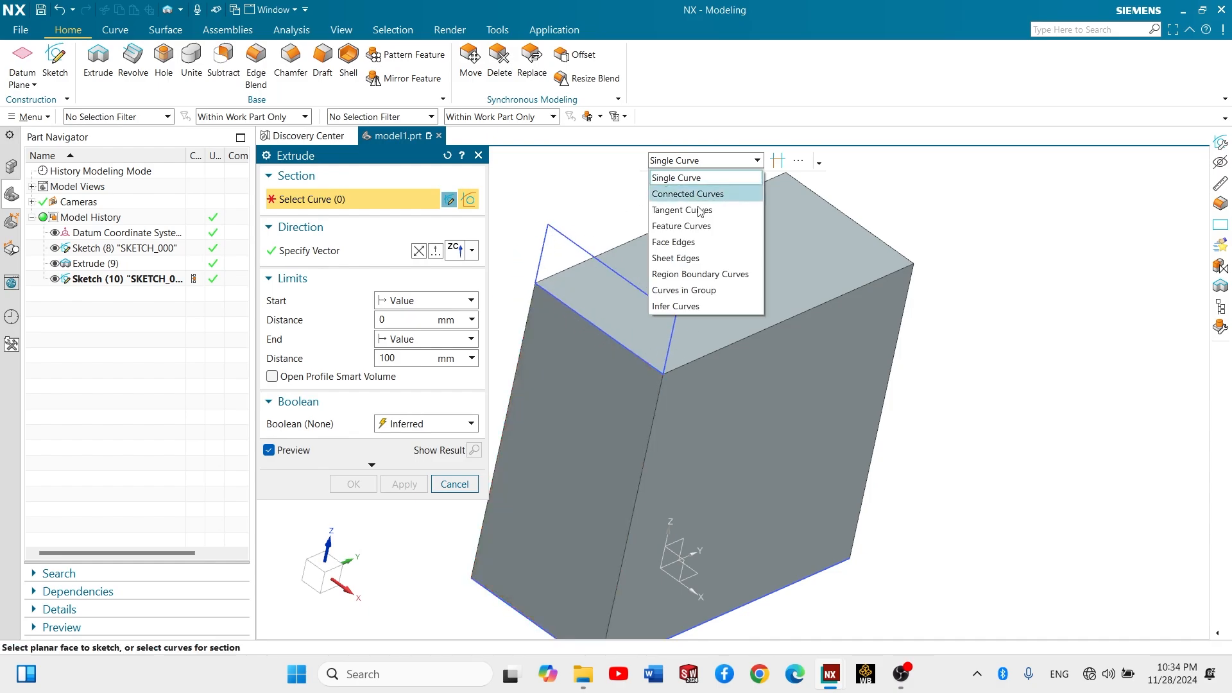
pyautogui.click(678, 274)
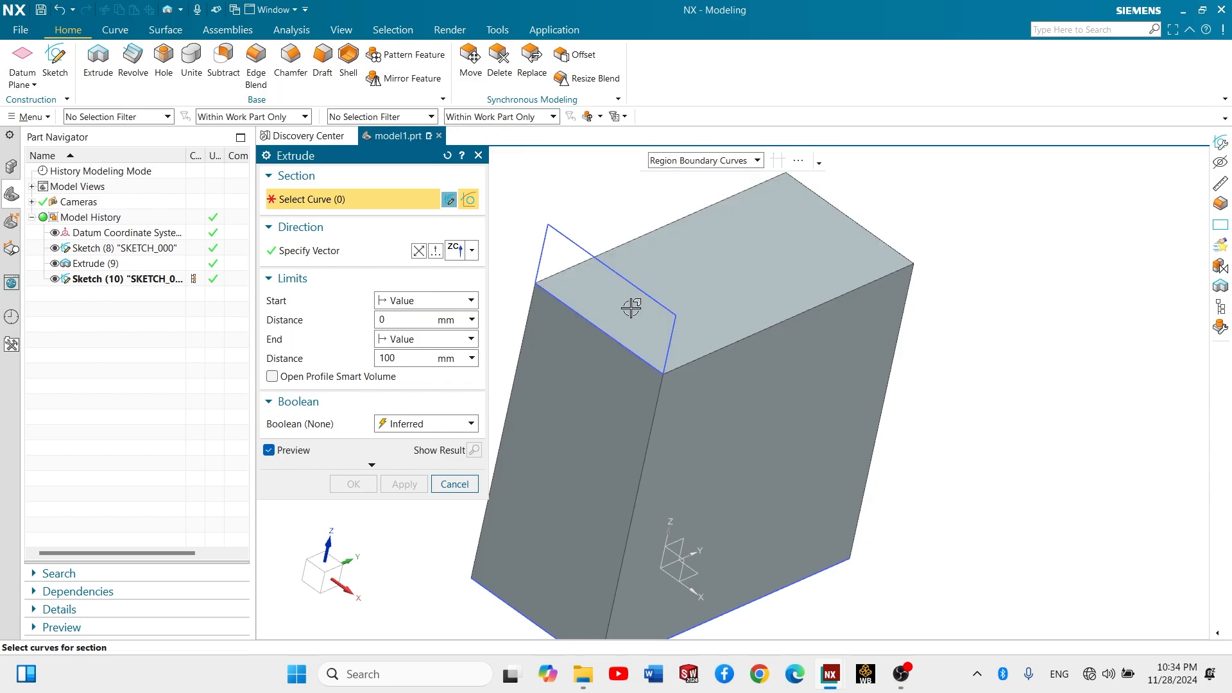
pyautogui.click(627, 306)
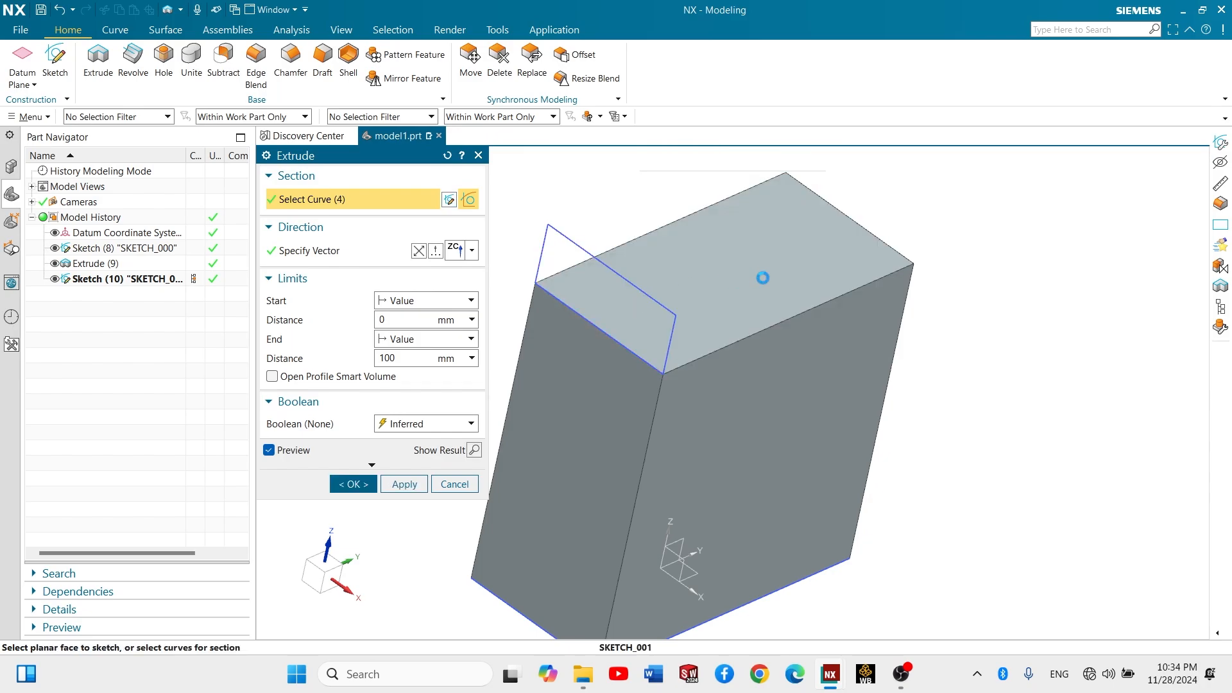
# - Set the extrusion direction to the YC axis so the rectangle extends along the block's top
pyautogui.scroll(1, 735, 277)
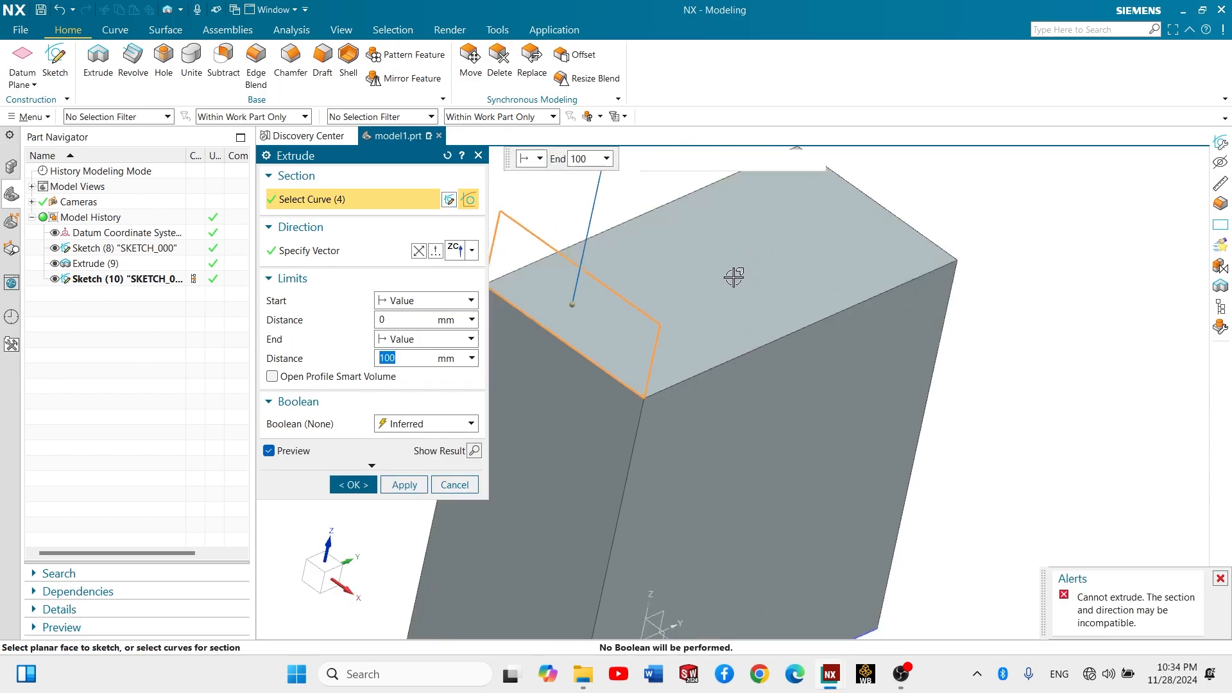
pyautogui.scroll(-3, 721, 274)
pyautogui.moveTo(721, 275); pyautogui.dragTo(687, 252, button='middle')
pyautogui.scroll(3, 687, 212)
pyautogui.scroll(1, 706, 267)
pyautogui.scroll(-2, 705, 267)
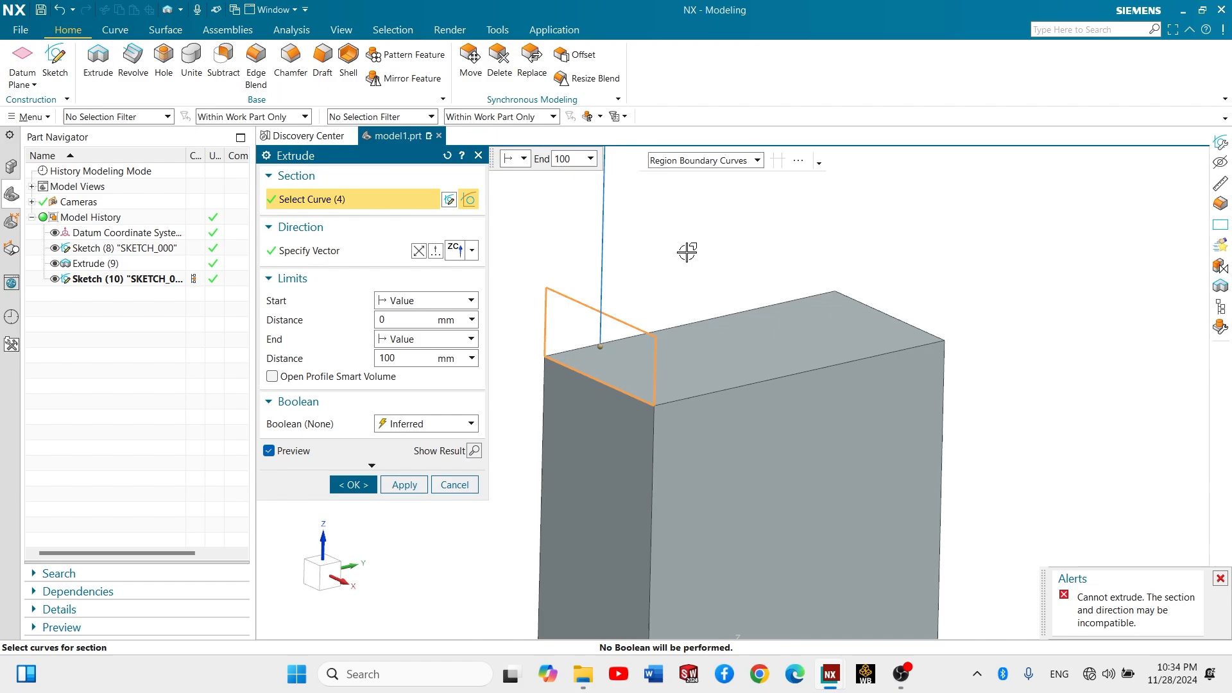
pyautogui.scroll(-2, 667, 279)
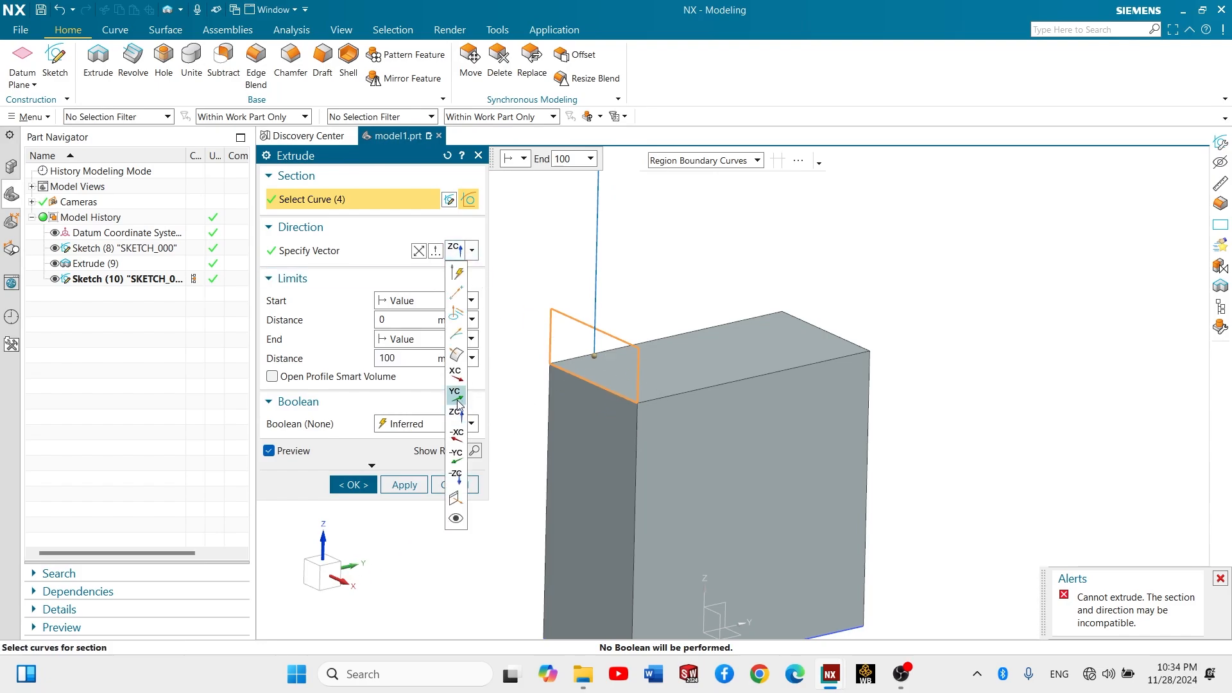
pyautogui.click(457, 398)
# - Set the extrusion's end limit to Until Extended and select the block's opposite narrow face as the limit
pyautogui.moveTo(603, 301); pyautogui.dragTo(608, 306, button='middle')
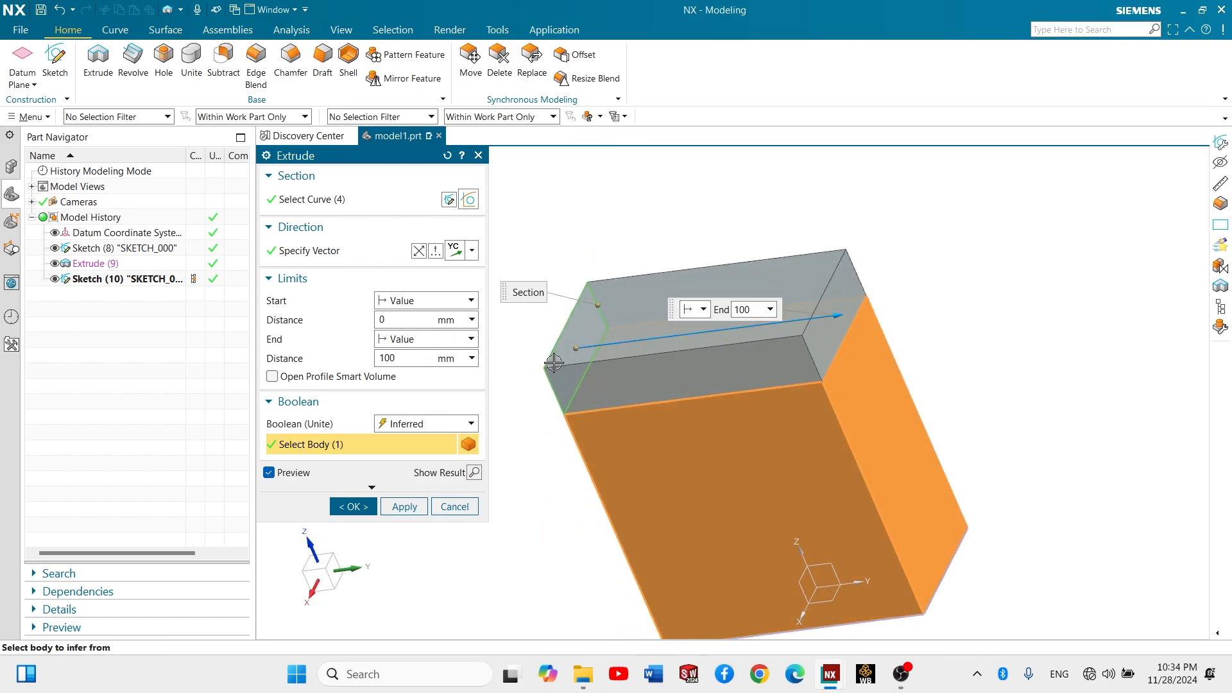
pyautogui.click(429, 341)
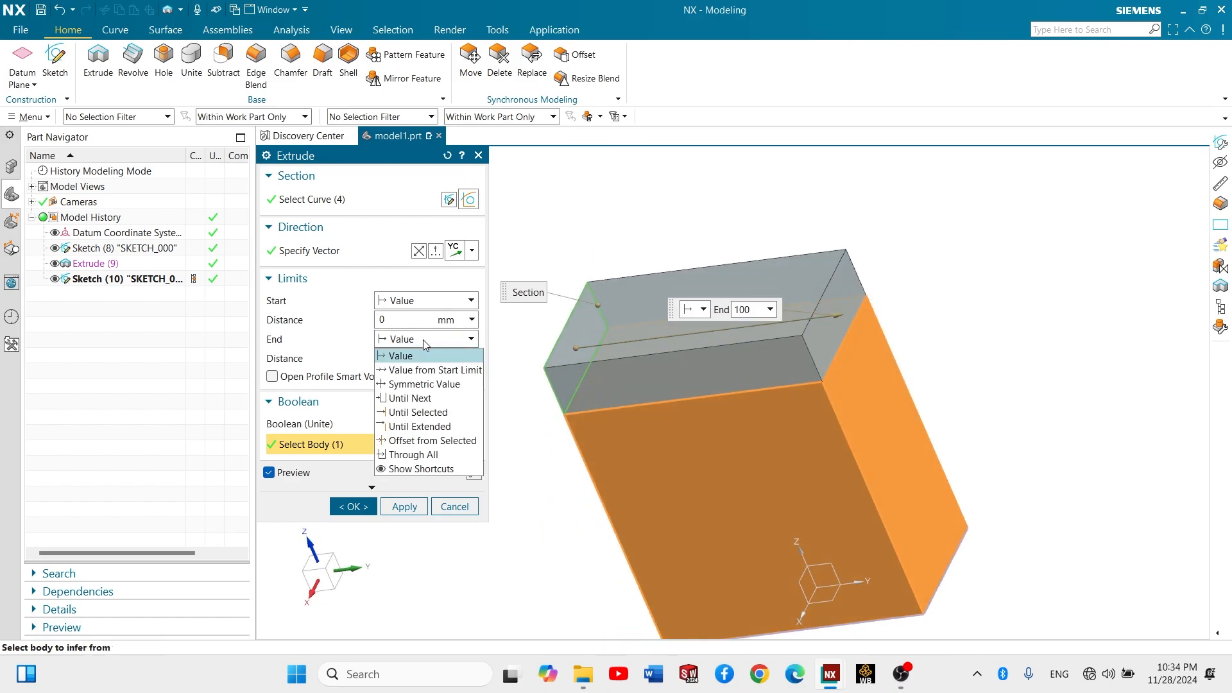
pyautogui.click(449, 427)
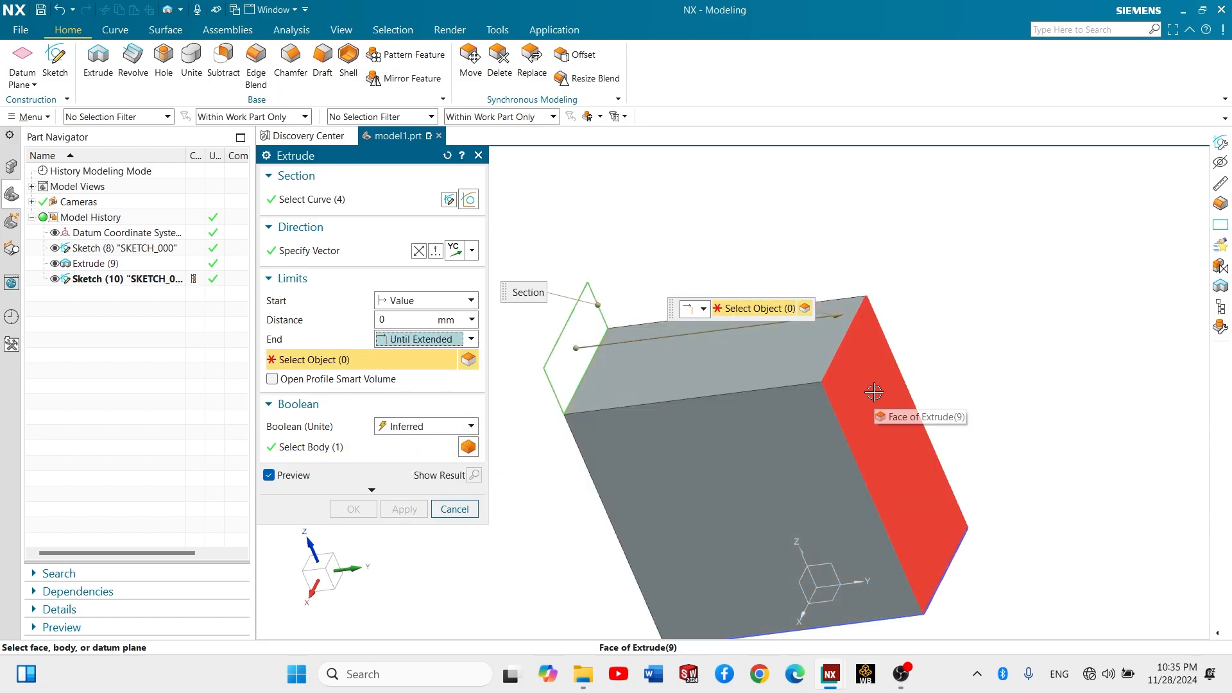
pyautogui.click(874, 392)
pyautogui.moveTo(974, 335); pyautogui.dragTo(993, 337, button='middle')
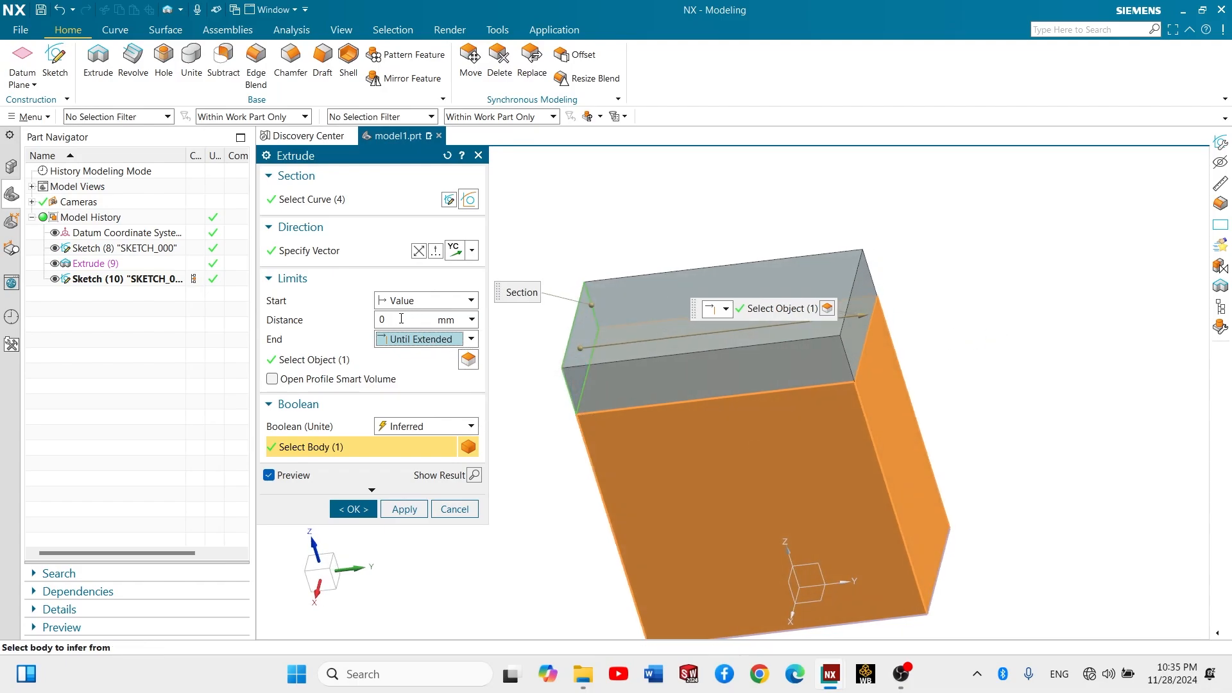
# - Change the end limit to Offset from Selected, referencing the block's opposite narrow face with a distance of -20 mm, and create the extrusion
pyautogui.click(442, 342)
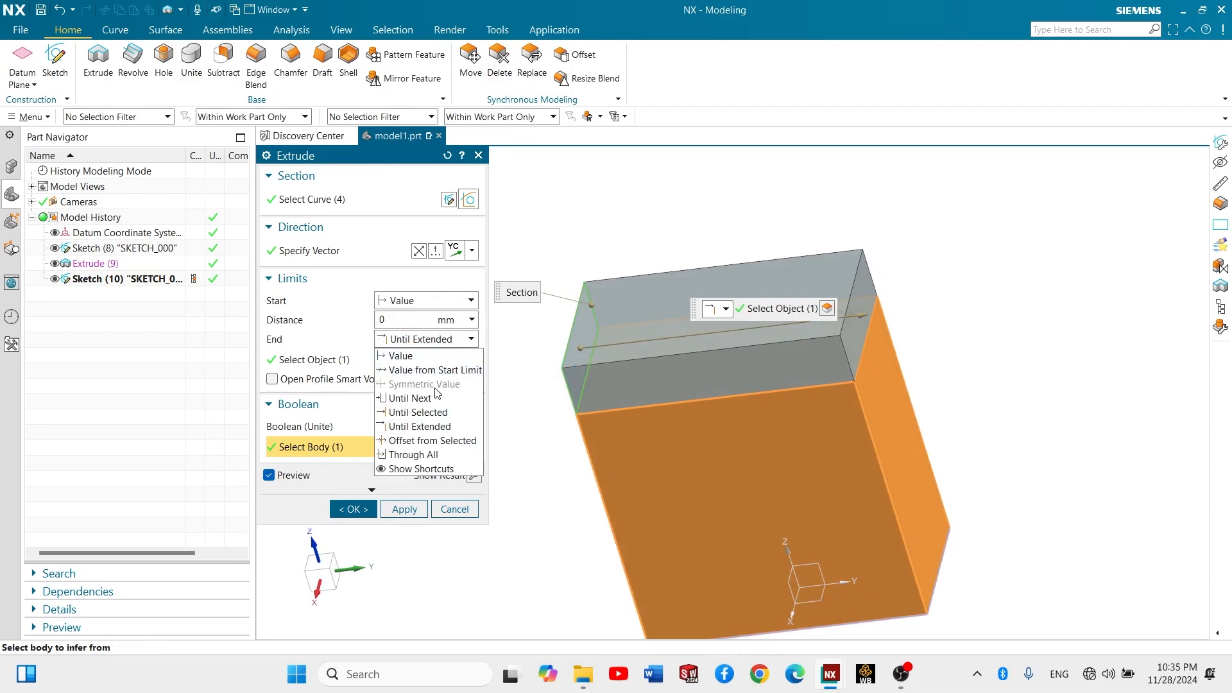
pyautogui.click(450, 440)
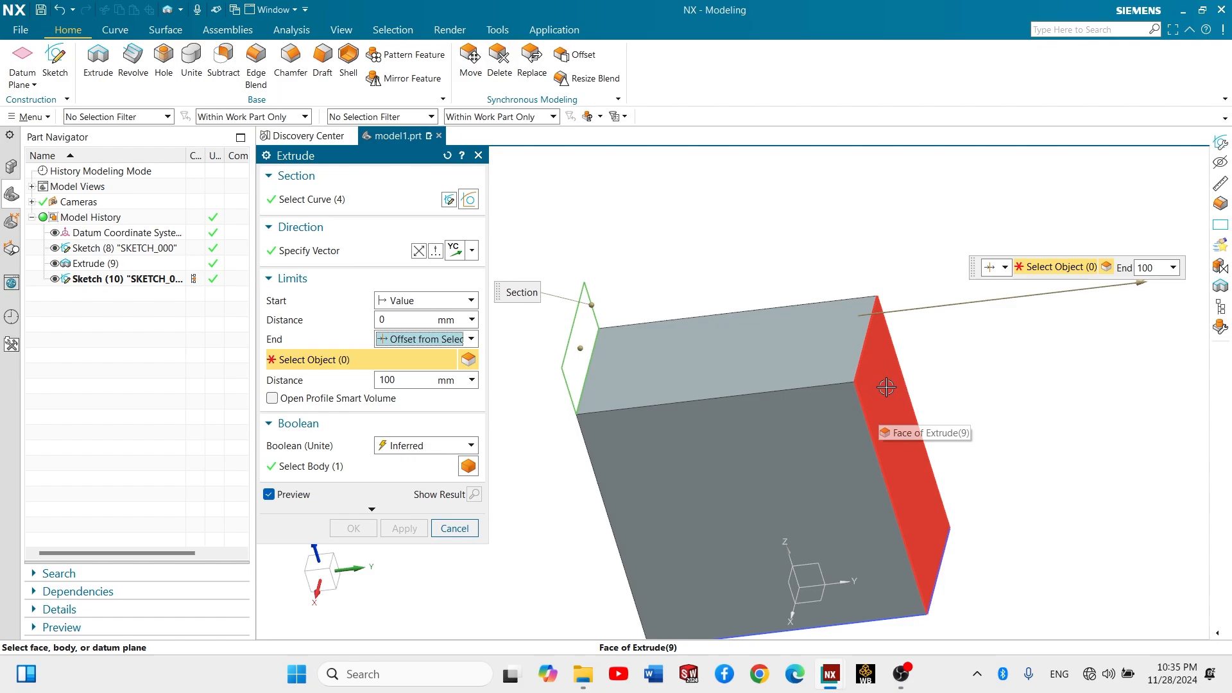
pyautogui.click(887, 387)
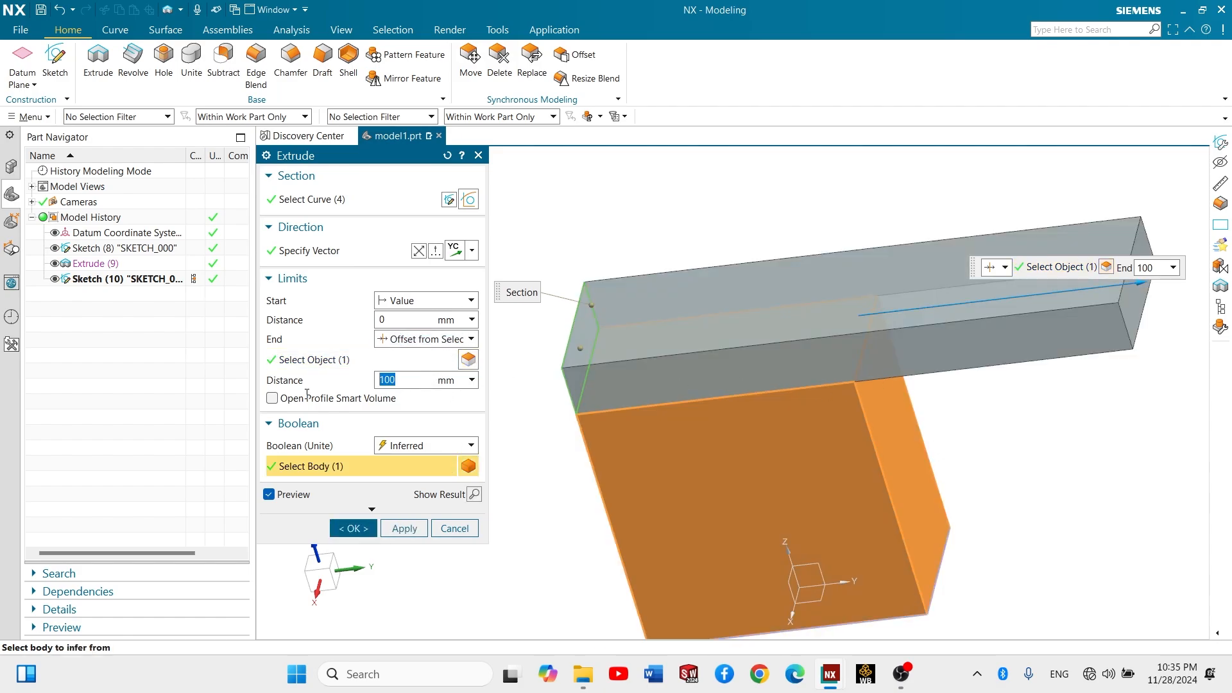
pyautogui.write('-20')
pyautogui.press('Return')
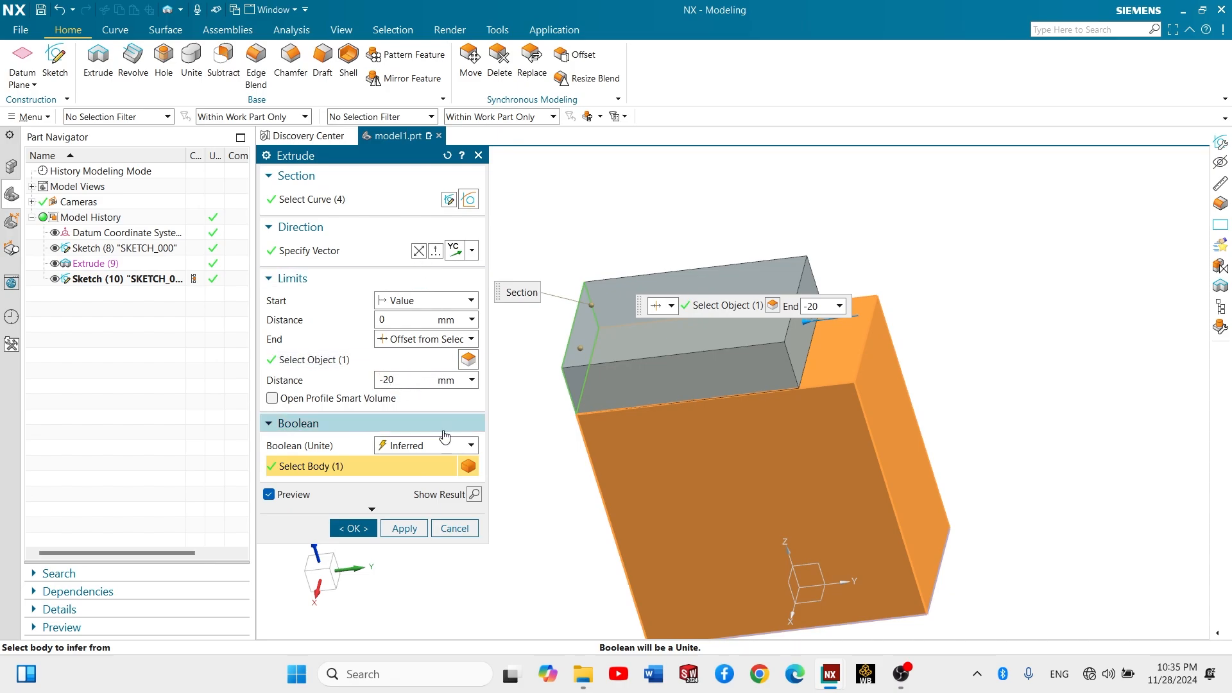
pyautogui.click(364, 536)
# - Start a new sketch on the top face of the raised extrusion
pyautogui.scroll(3, 777, 345)
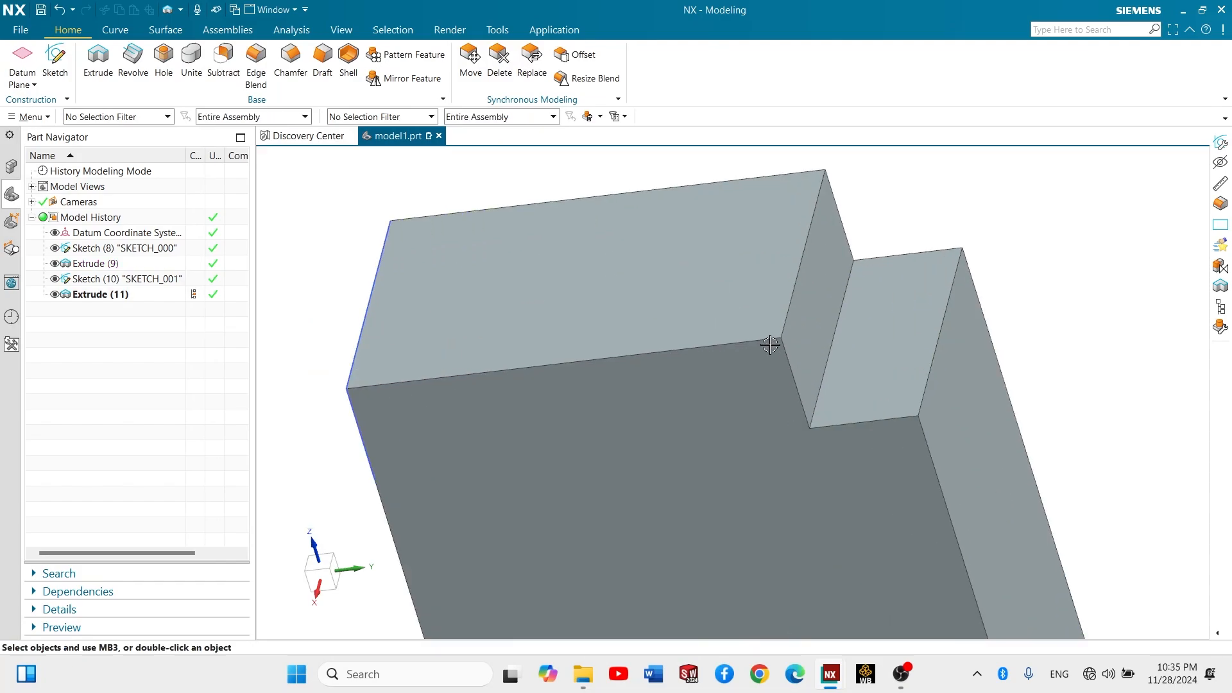
pyautogui.scroll(-4, 754, 347)
pyautogui.moveTo(740, 353); pyautogui.dragTo(740, 432, button='middle')
pyautogui.scroll(-2, 631, 362)
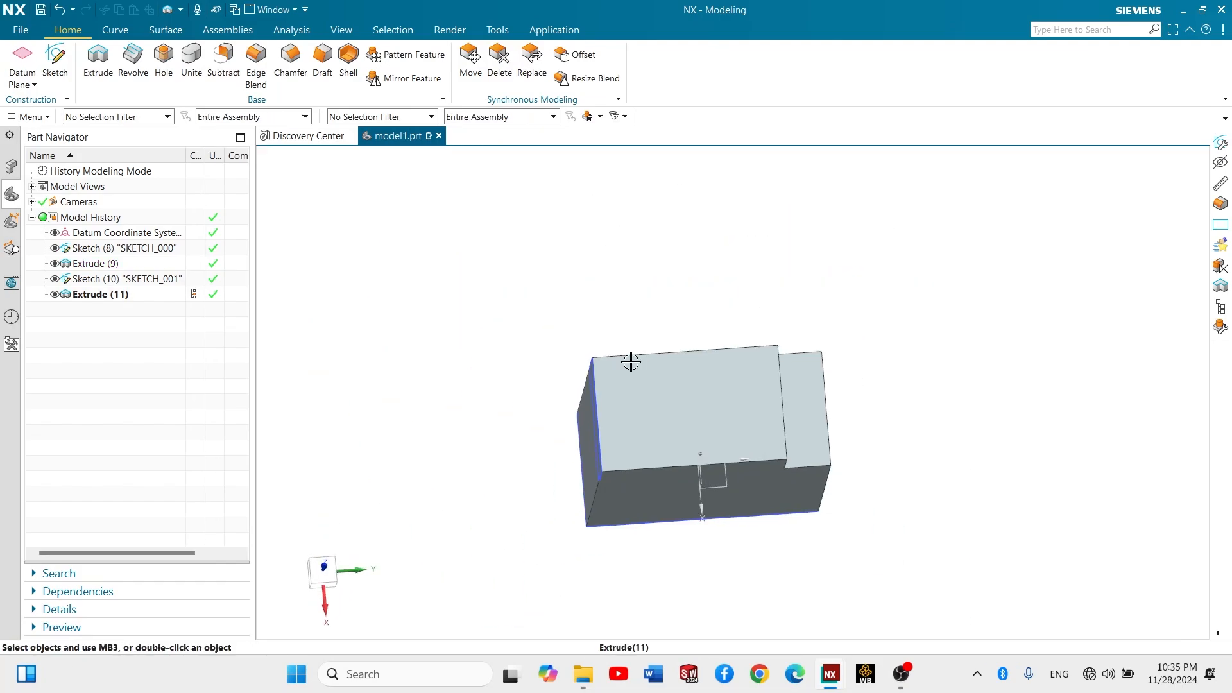
pyautogui.click(55, 59)
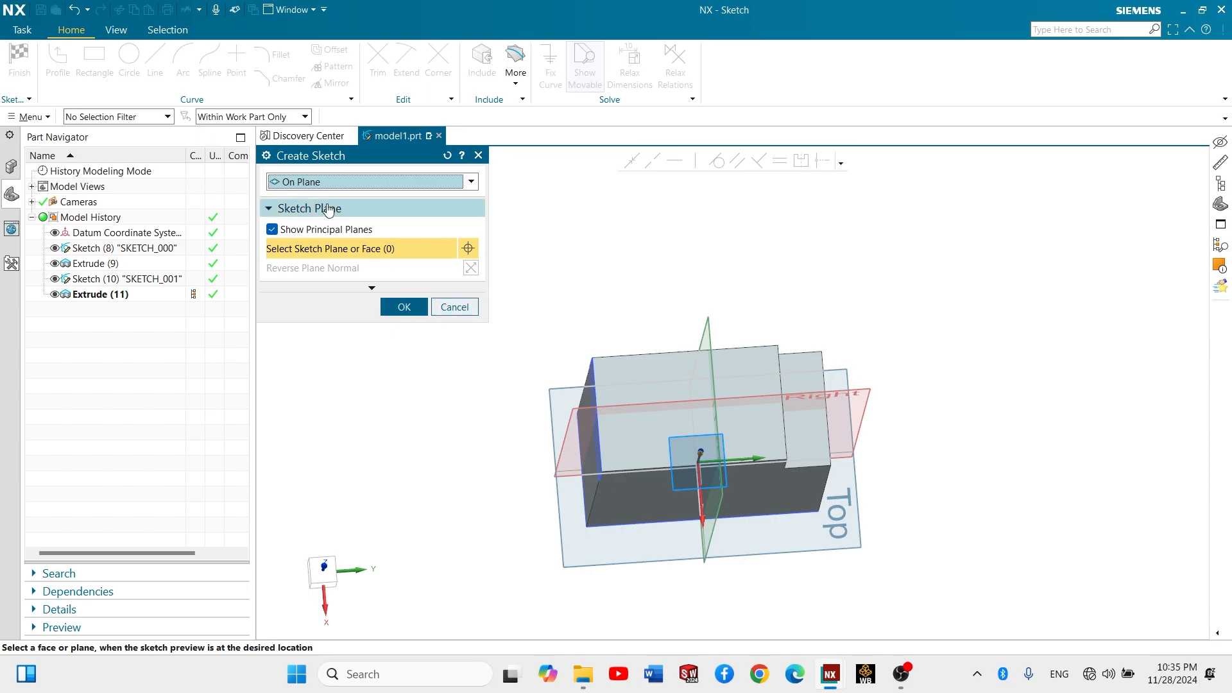
pyautogui.click(647, 363)
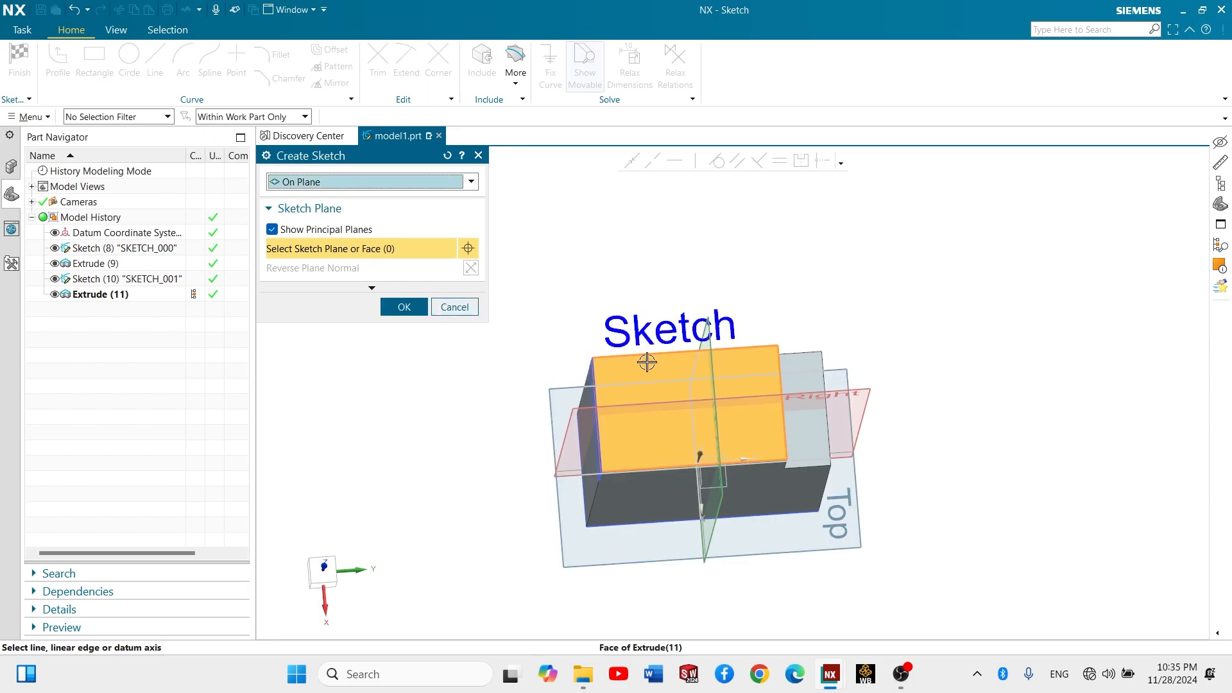
pyautogui.click(405, 307)
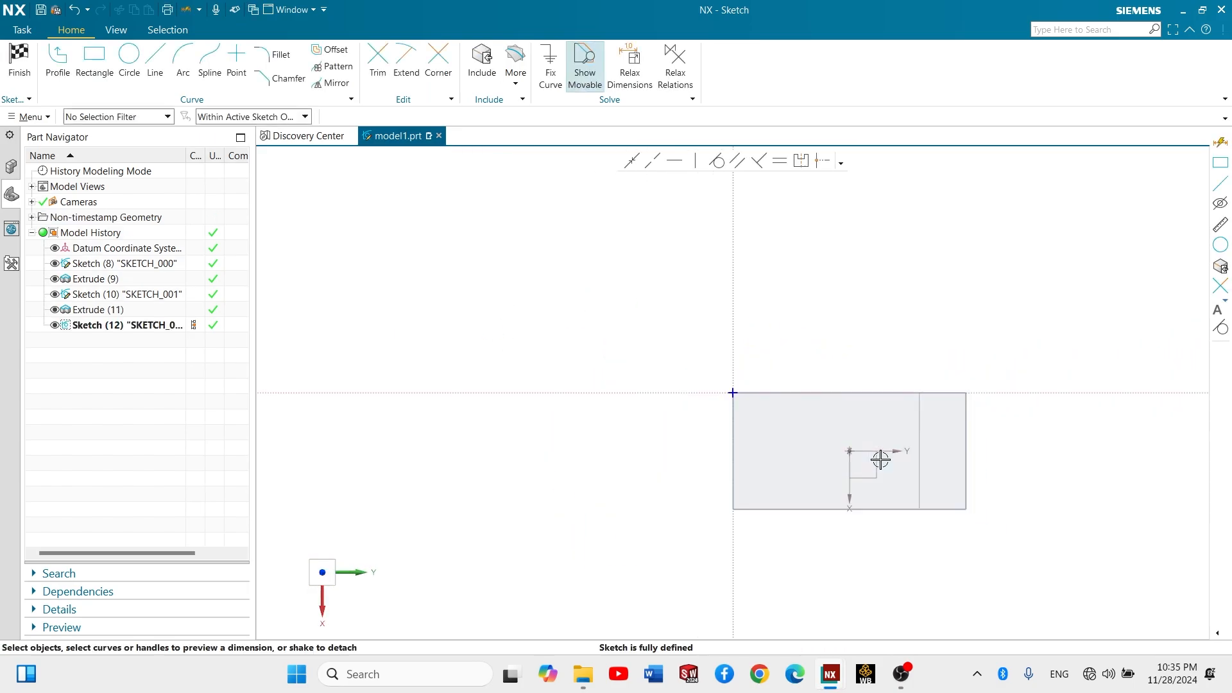
# - Sketch a circle near the middle of the raised top face, within its edges, and finish the sketch
pyautogui.click(130, 58)
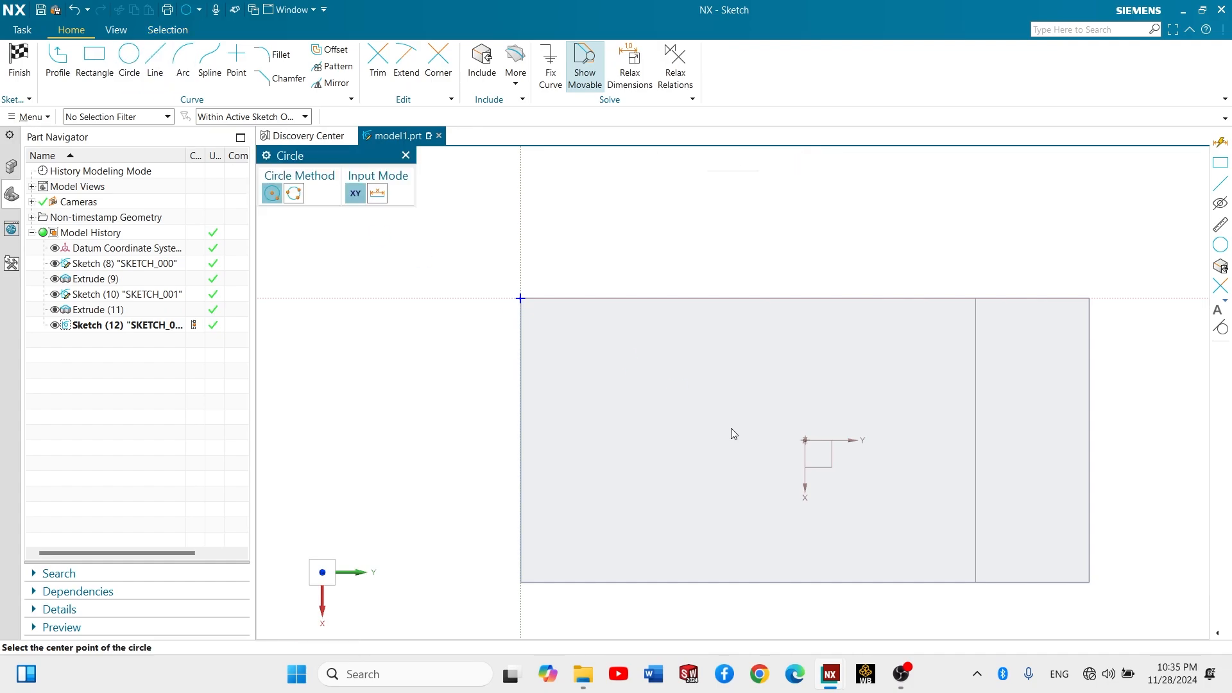
pyautogui.click(751, 437)
pyautogui.click(843, 370)
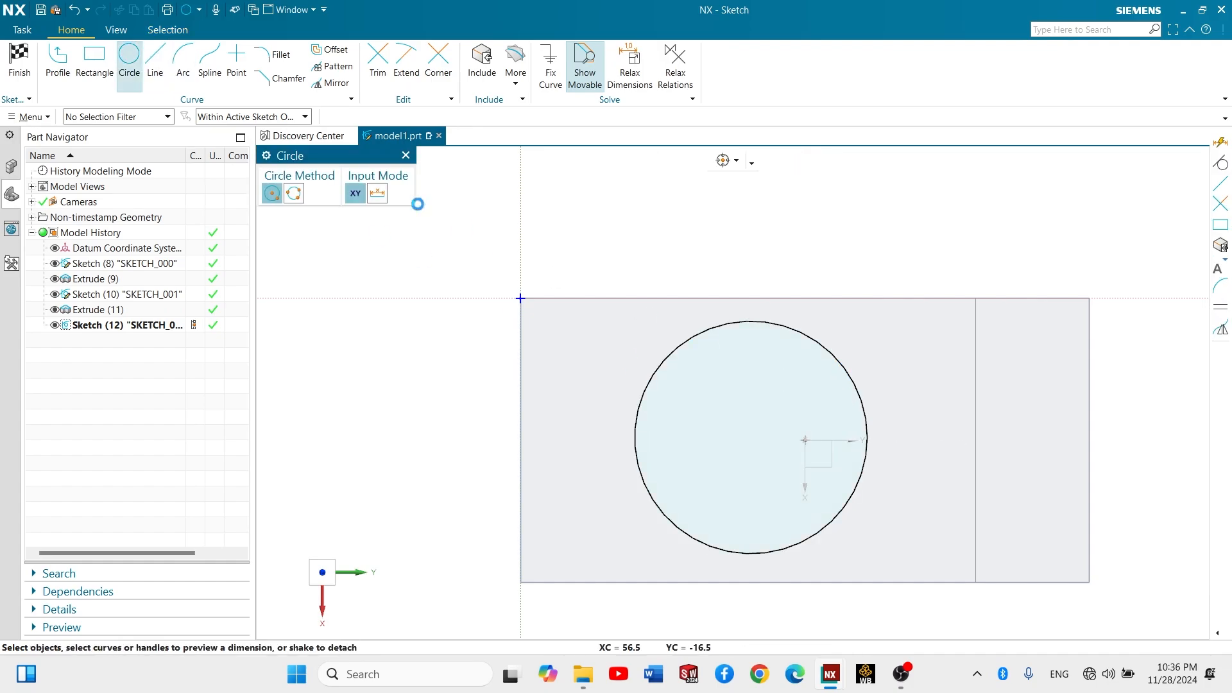
pyautogui.click(20, 58)
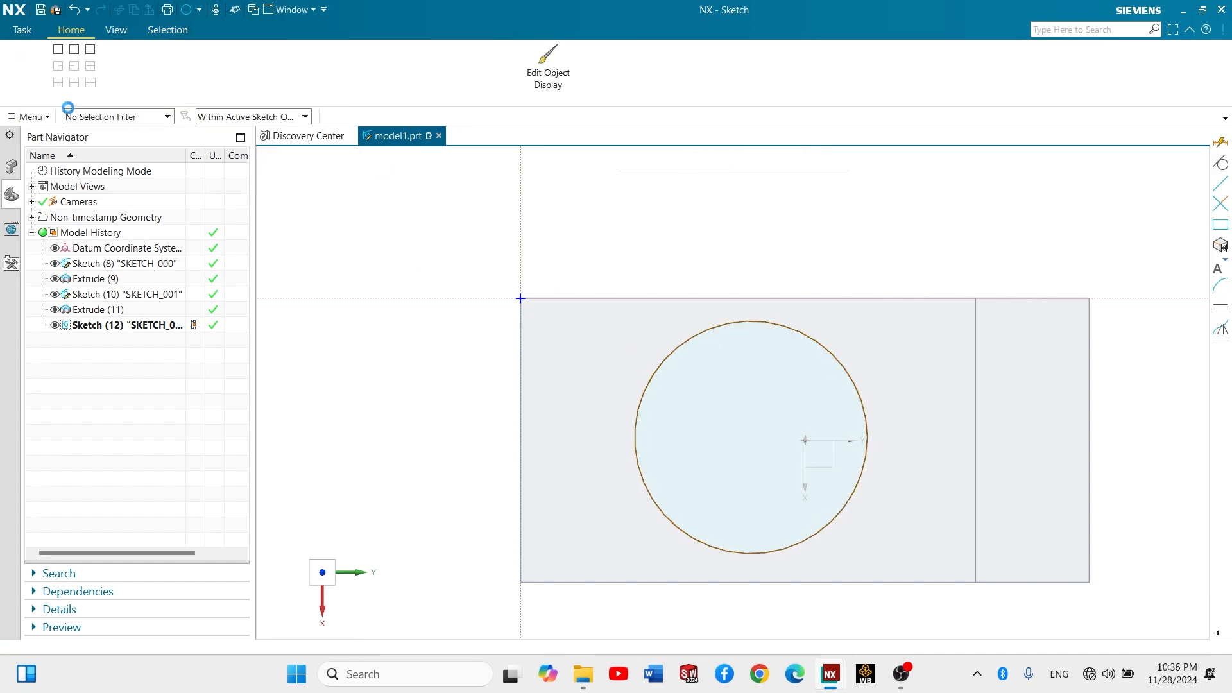
# - Start an extrusion of the circle and set its direction to the -ZC axis
pyautogui.scroll(2, 730, 456)
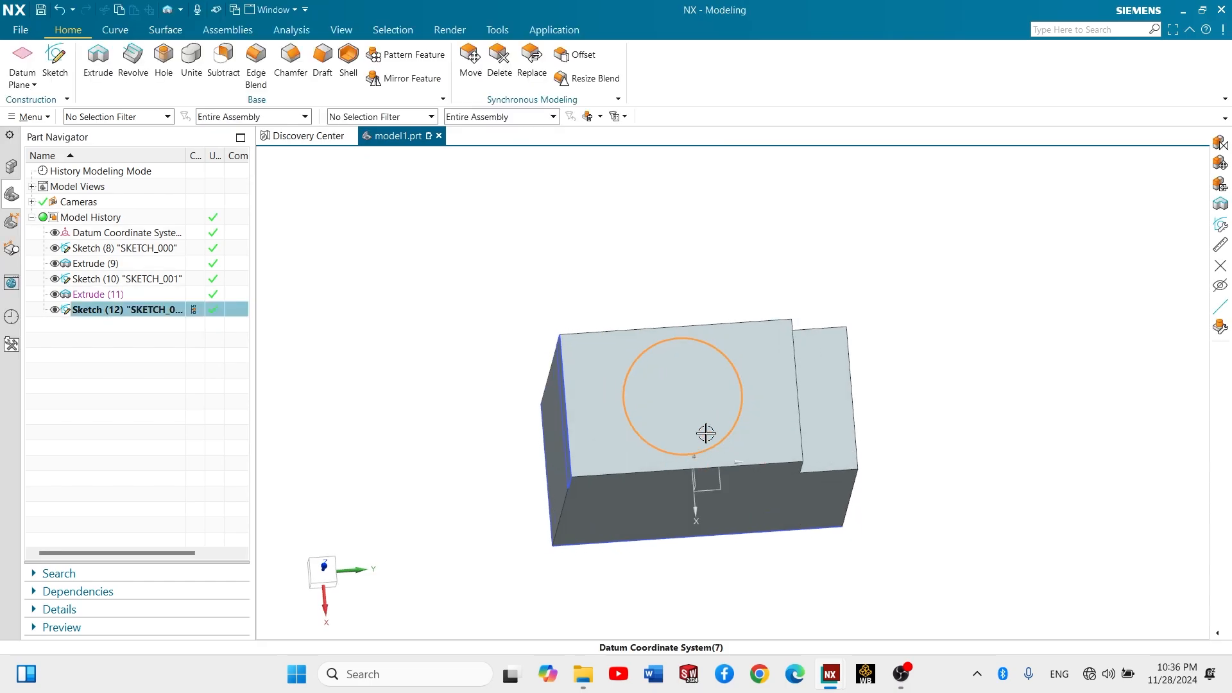
pyautogui.click(101, 83)
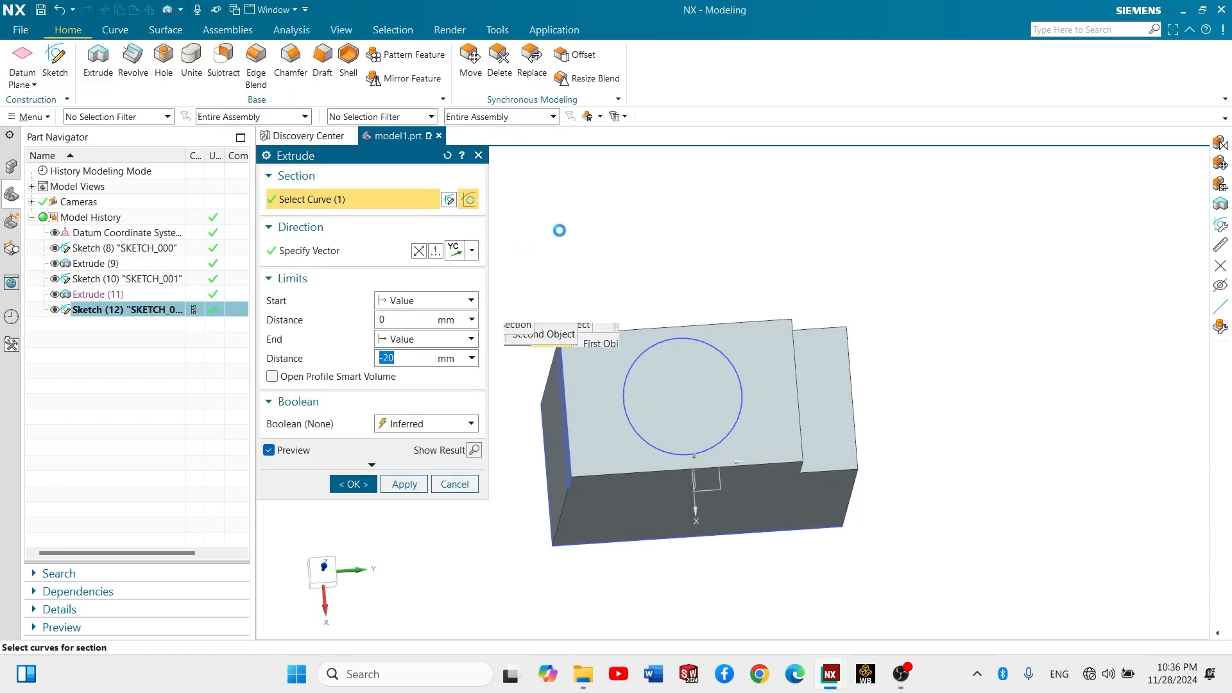
pyautogui.moveTo(553, 187); pyautogui.dragTo(553, 177, button='middle')
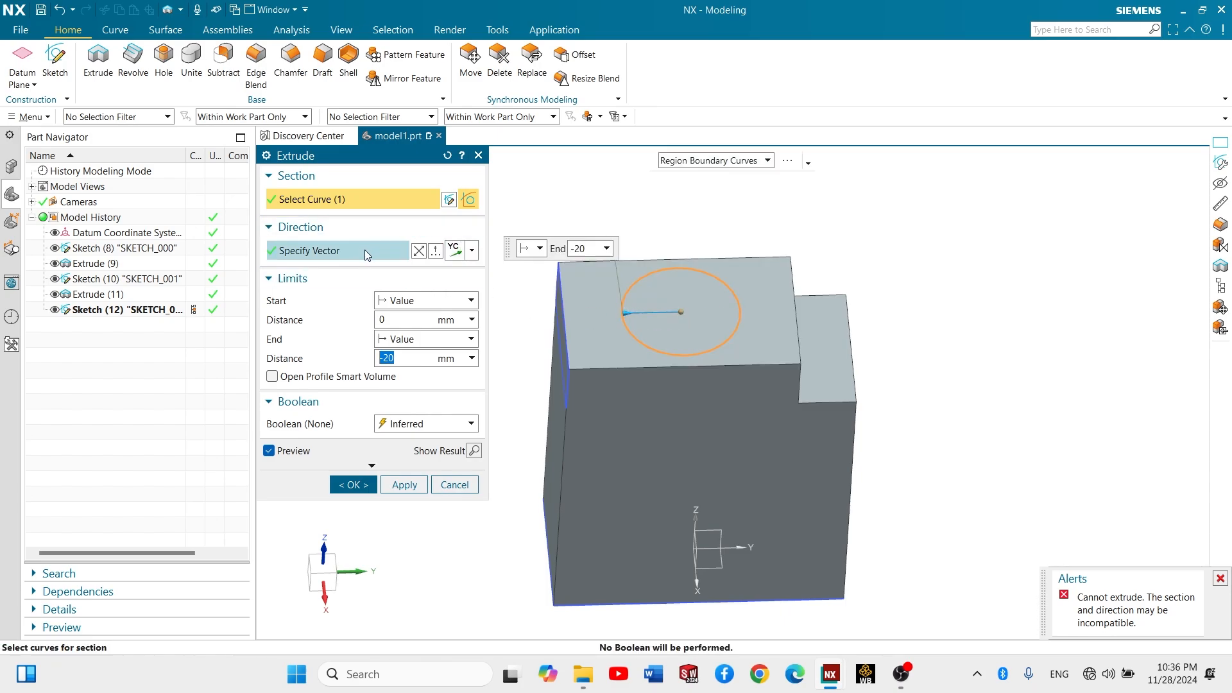
pyautogui.click(473, 251)
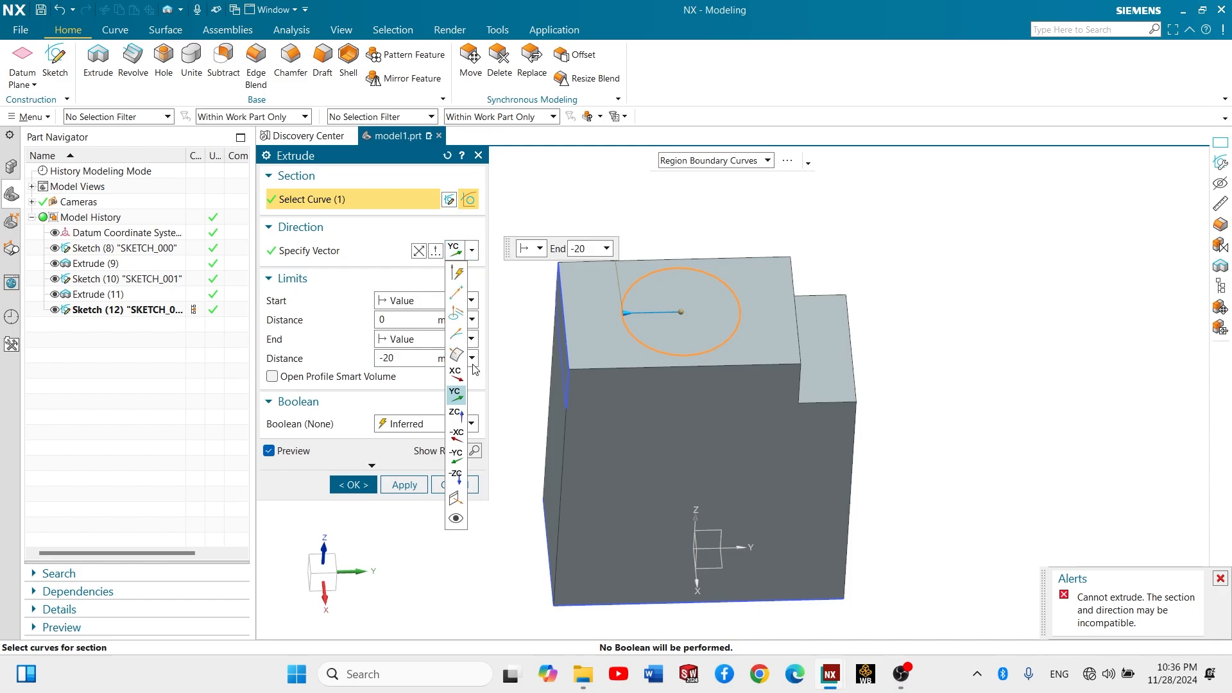
pyautogui.click(459, 480)
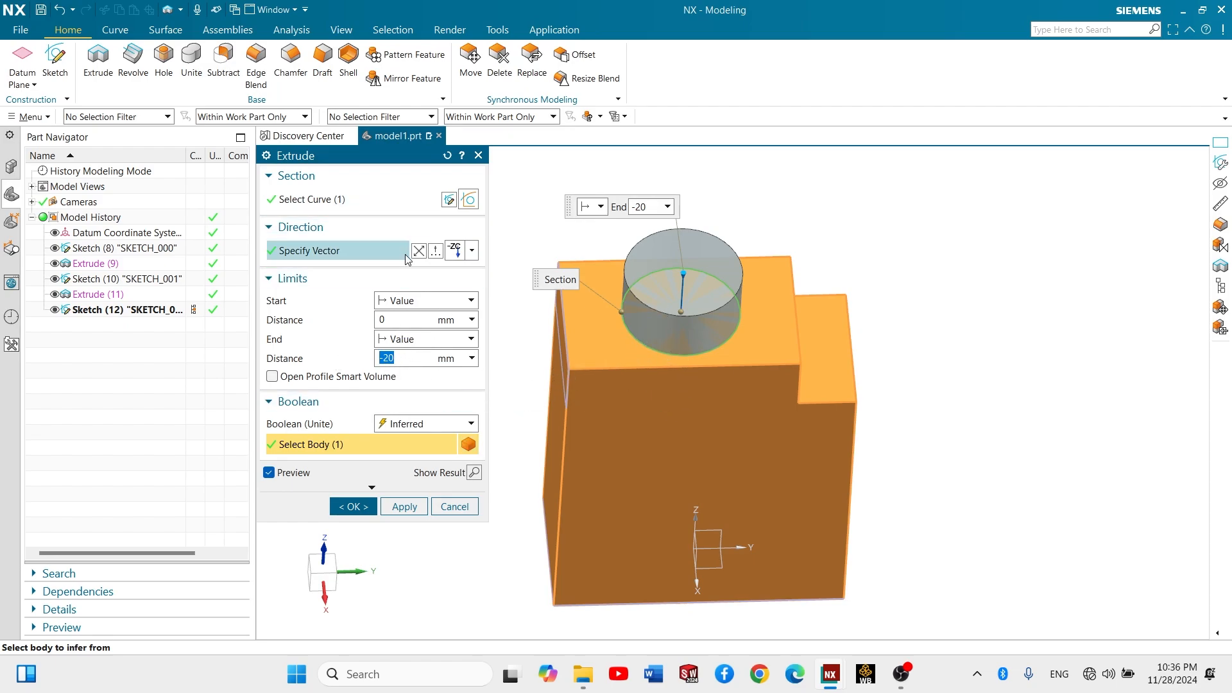
# - Set the circle extrusion's end distance to 150 mm and its Boolean to Subtract, and create the hole through the part
pyautogui.scroll(2, 572, 387)
pyautogui.scroll(-3, 572, 387)
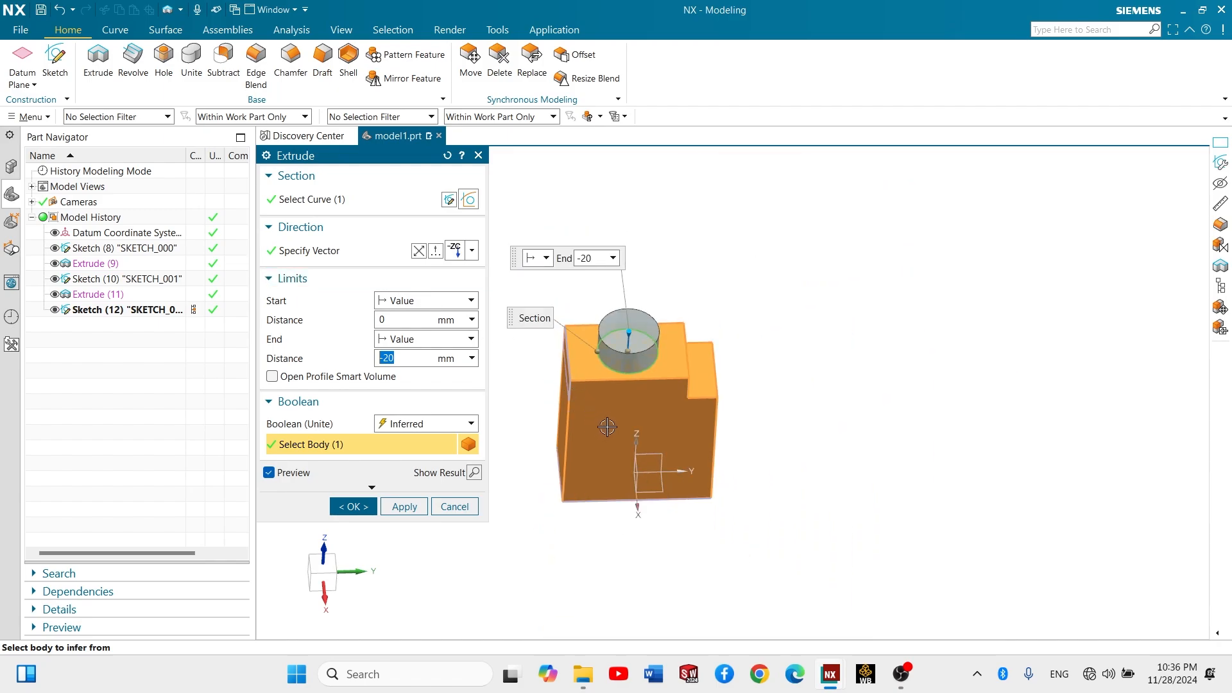
pyautogui.moveTo(604, 428); pyautogui.dragTo(626, 383, button='middle')
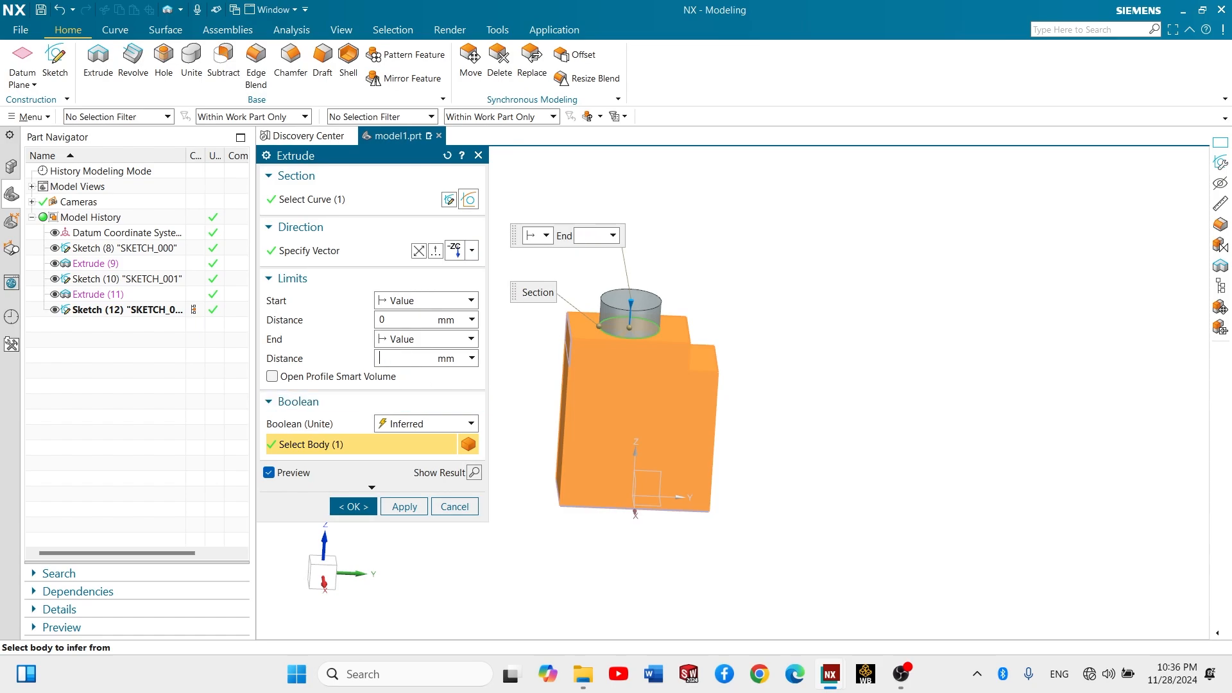
pyautogui.press('Return')
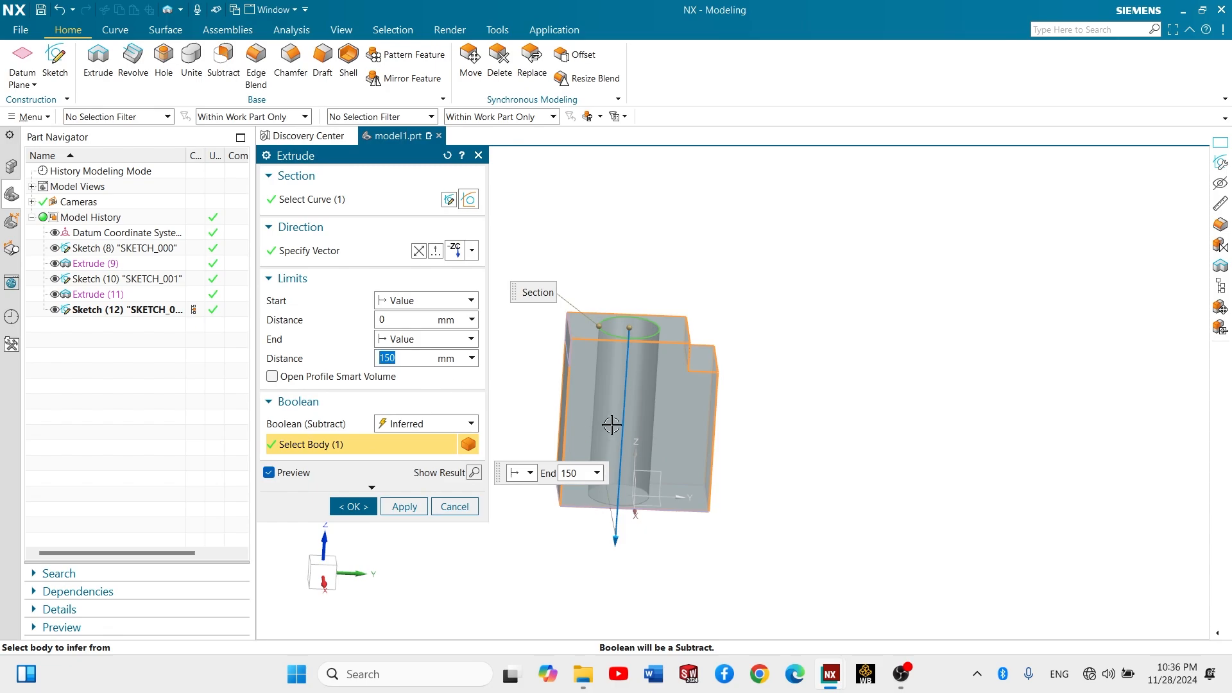
pyautogui.click(407, 429)
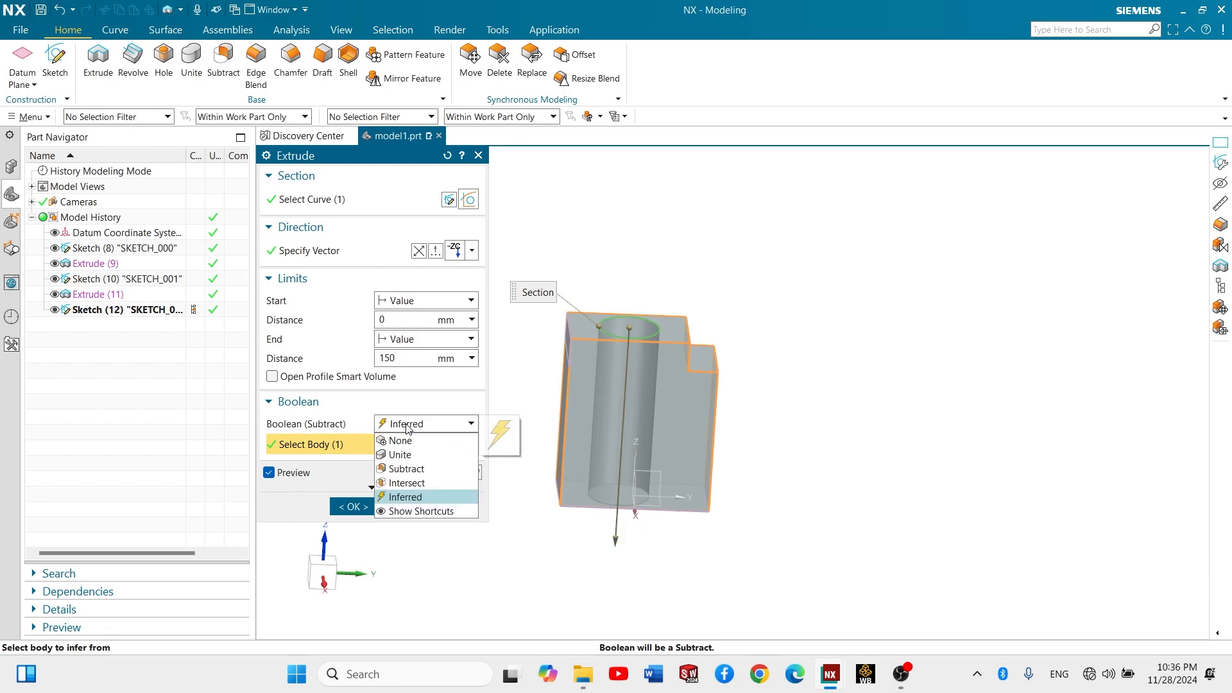
pyautogui.click(424, 468)
pyautogui.moveTo(669, 353); pyautogui.dragTo(592, 434, button='middle')
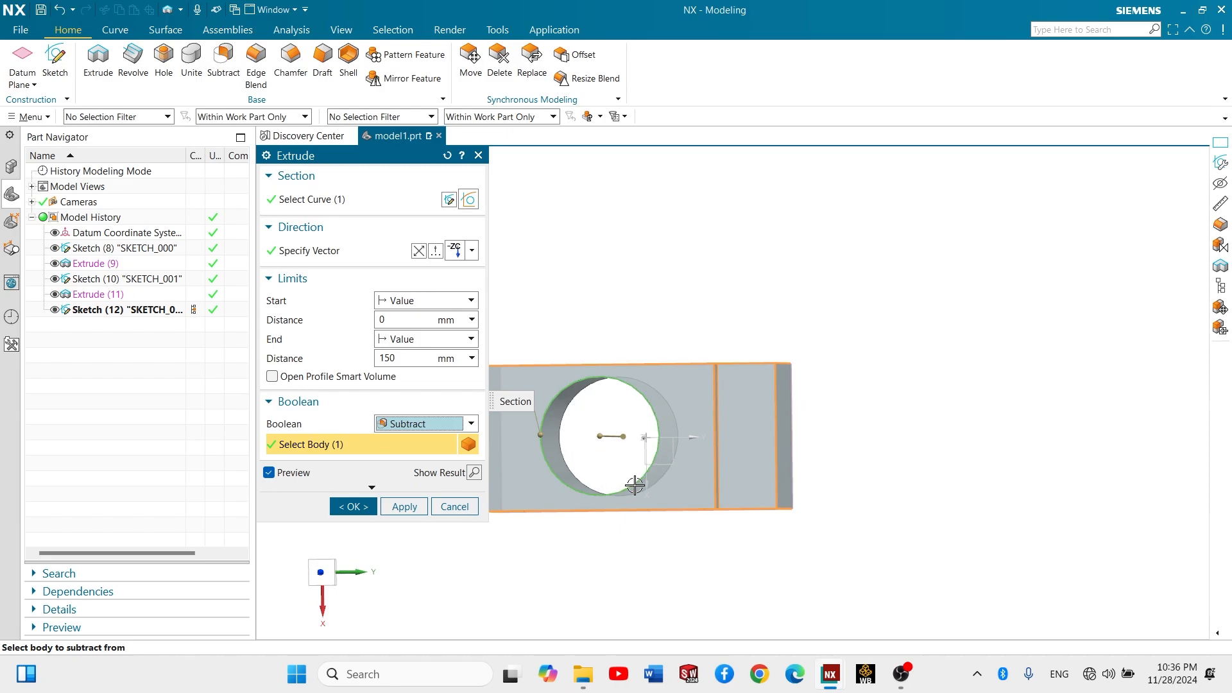
pyautogui.click(353, 507)
# - Examine the stepped block and its circular hole from several angles
pyautogui.moveTo(632, 435); pyautogui.dragTo(551, 358, button='middle')
pyautogui.scroll(3, 551, 358)
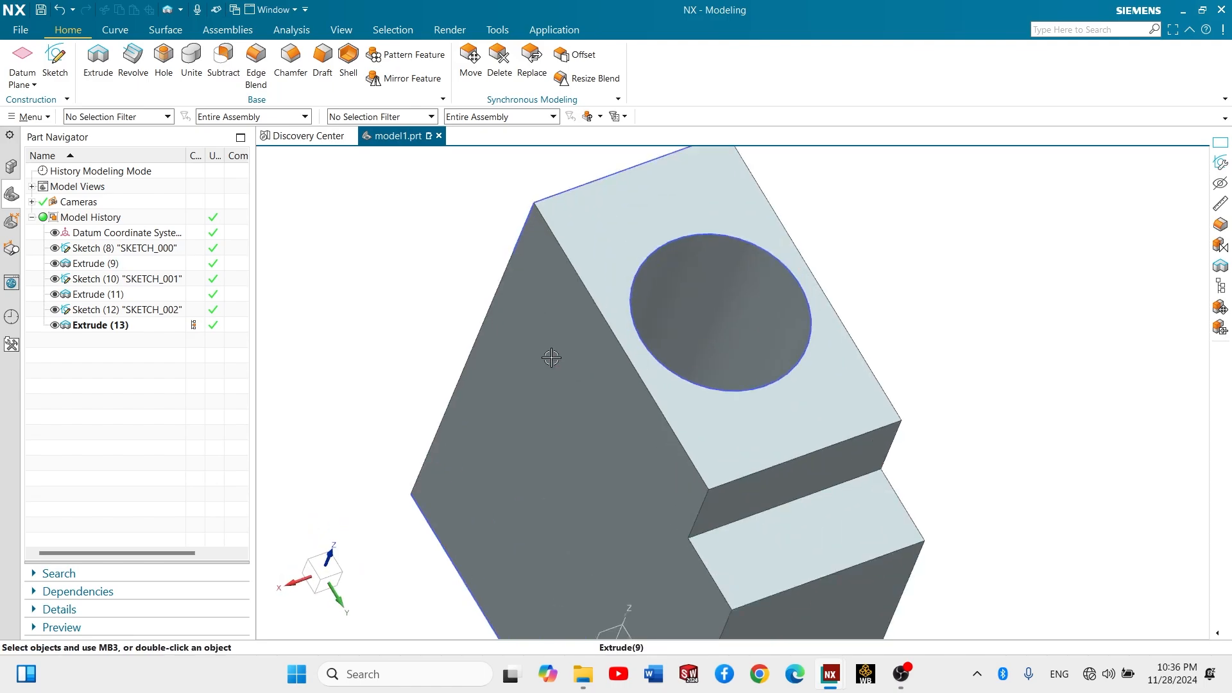
pyautogui.scroll(-5, 552, 358)
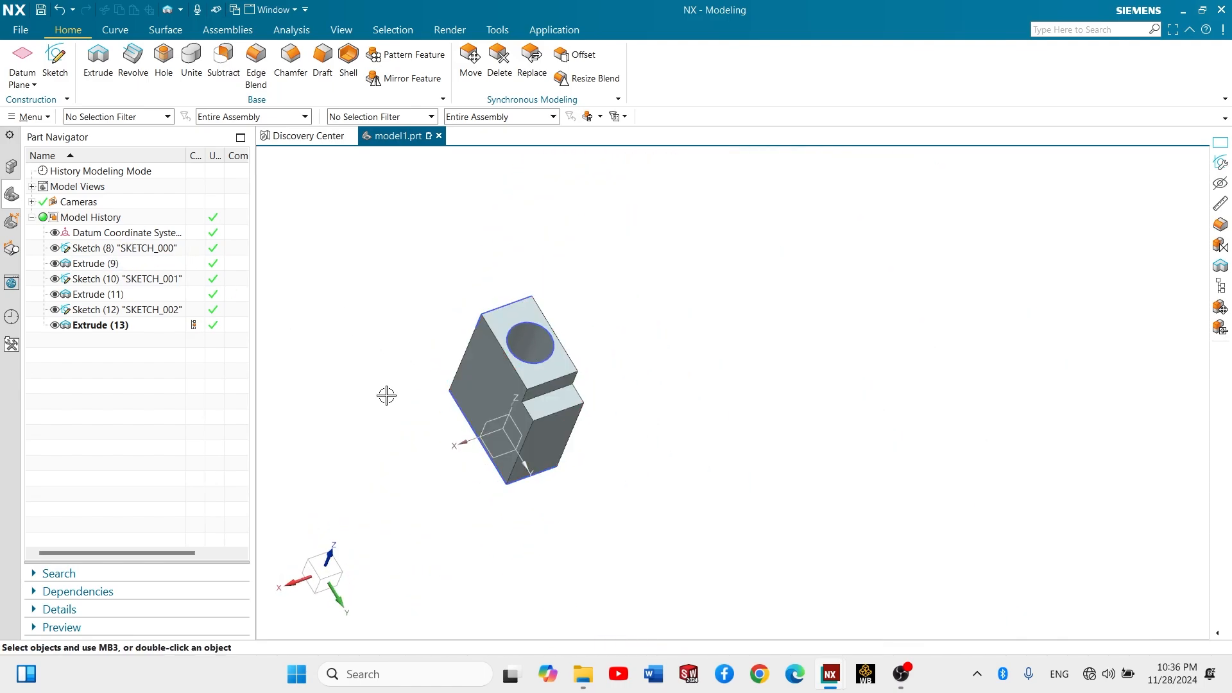
pyautogui.moveTo(523, 386); pyautogui.dragTo(445, 310, button='middle')
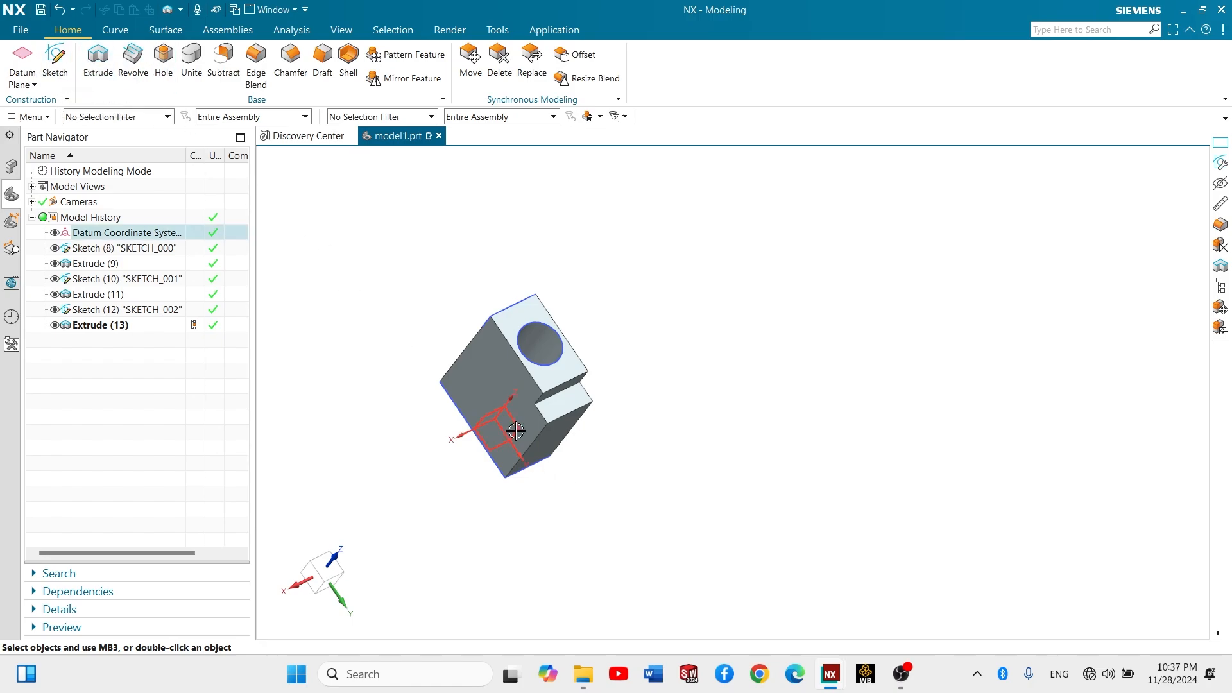
pyautogui.moveTo(544, 398); pyautogui.dragTo(571, 385, button='middle')
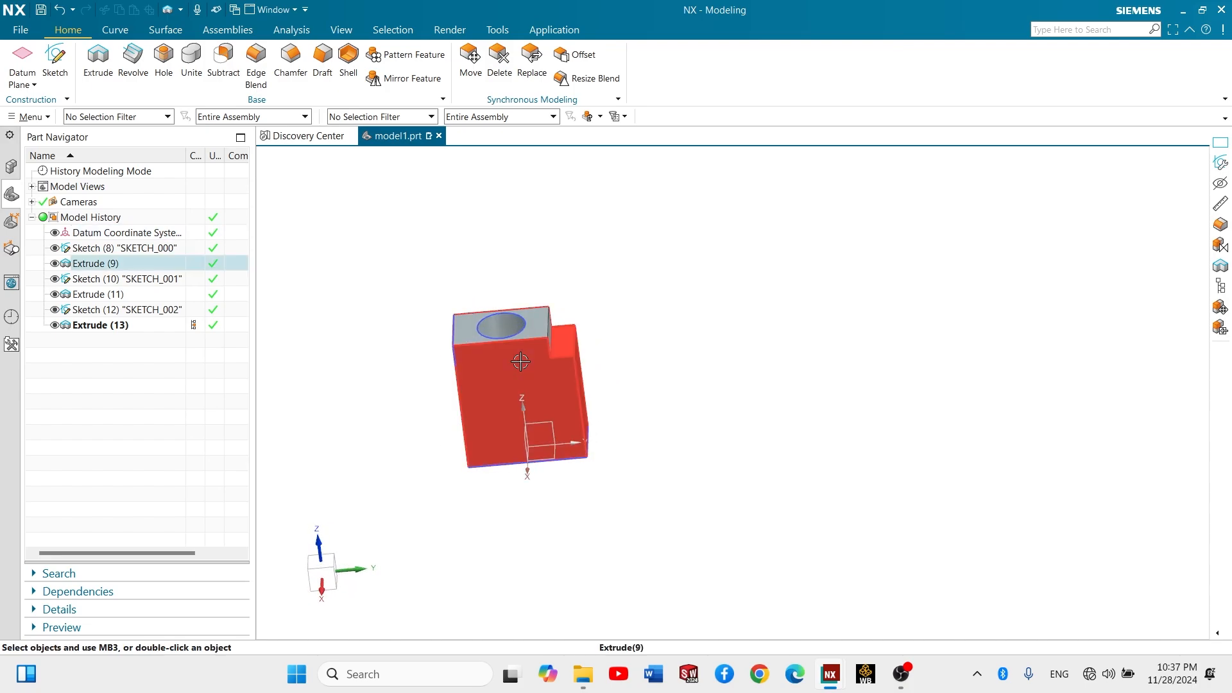
pyautogui.scroll(-1, 531, 386)
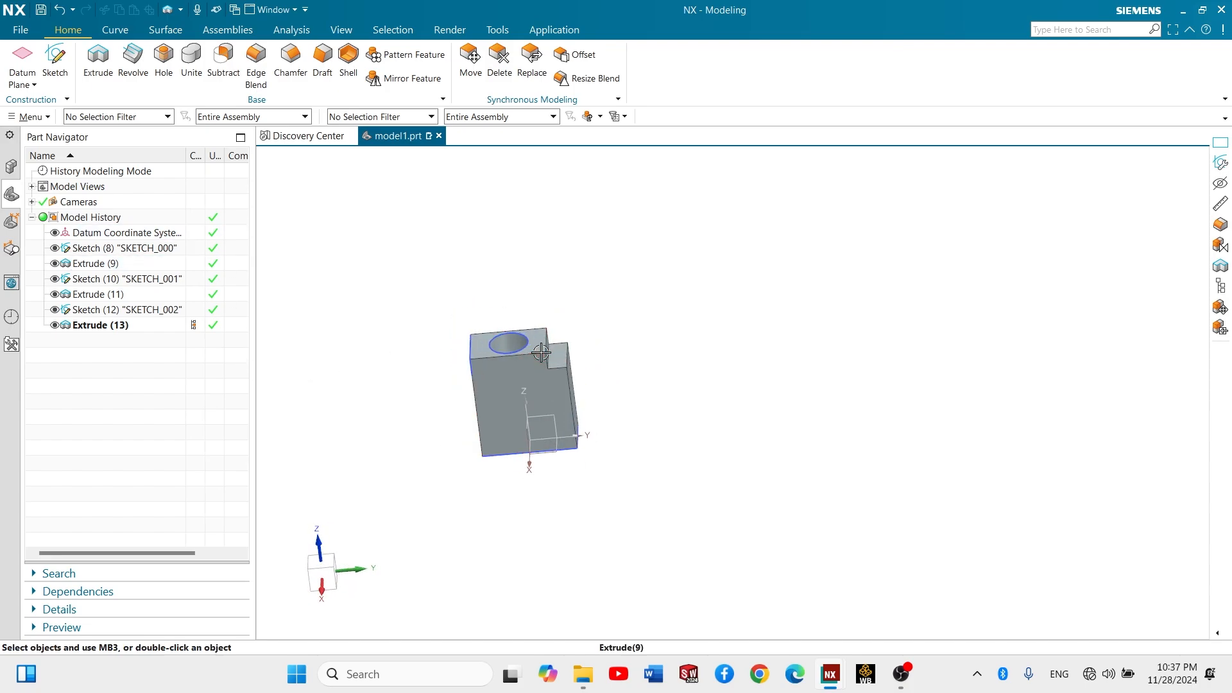
pyautogui.scroll(2, 538, 364)
pyautogui.scroll(1, 470, 348)
pyautogui.moveTo(478, 350); pyautogui.dragTo(520, 358, button='middle')
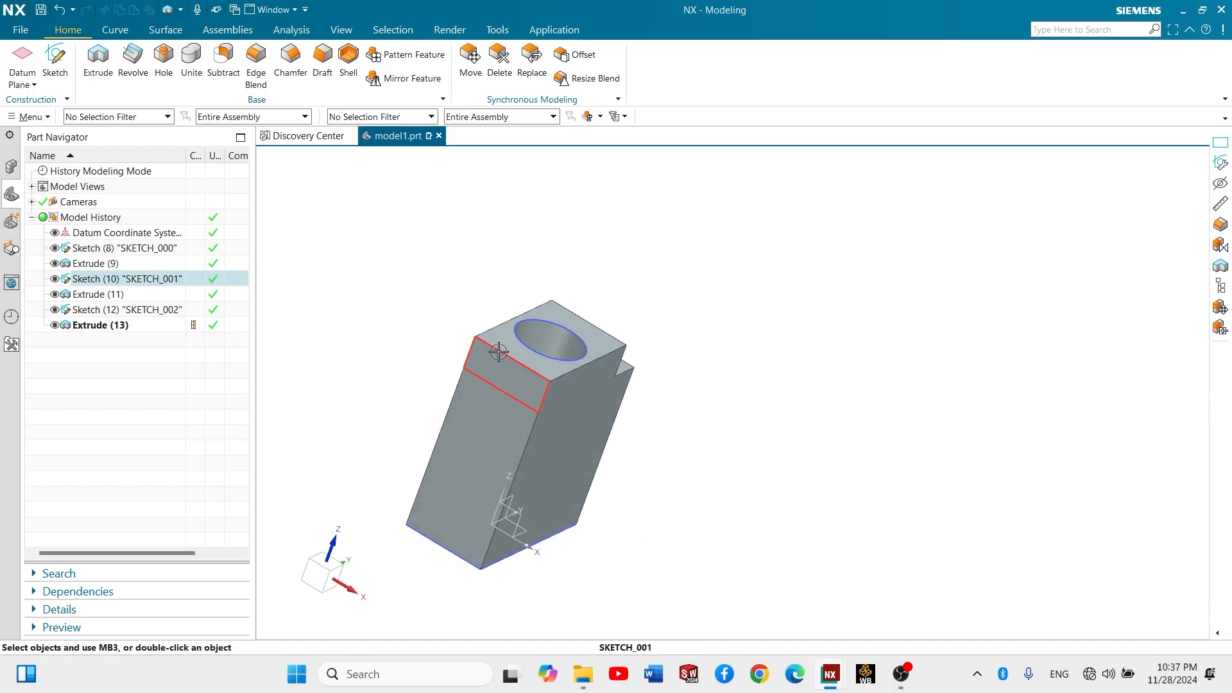
# - Start a new sketch on the block's narrow side face opposite the step
pyautogui.doubleClick(498, 352)
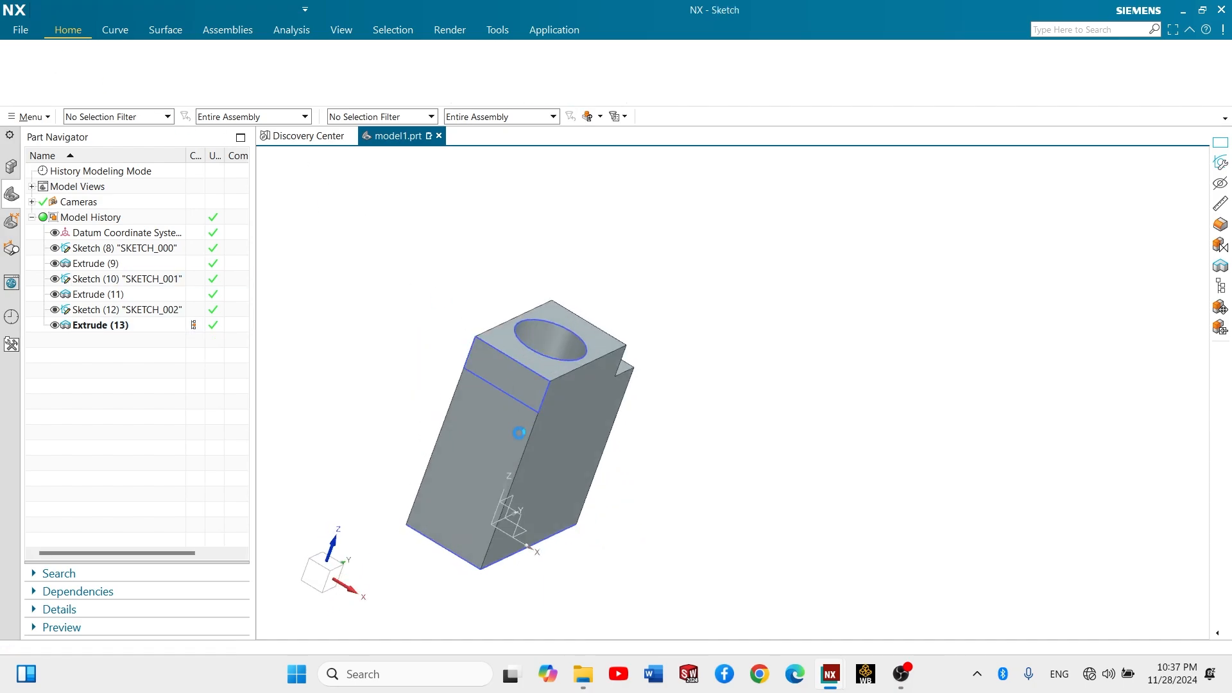
pyautogui.click(469, 395)
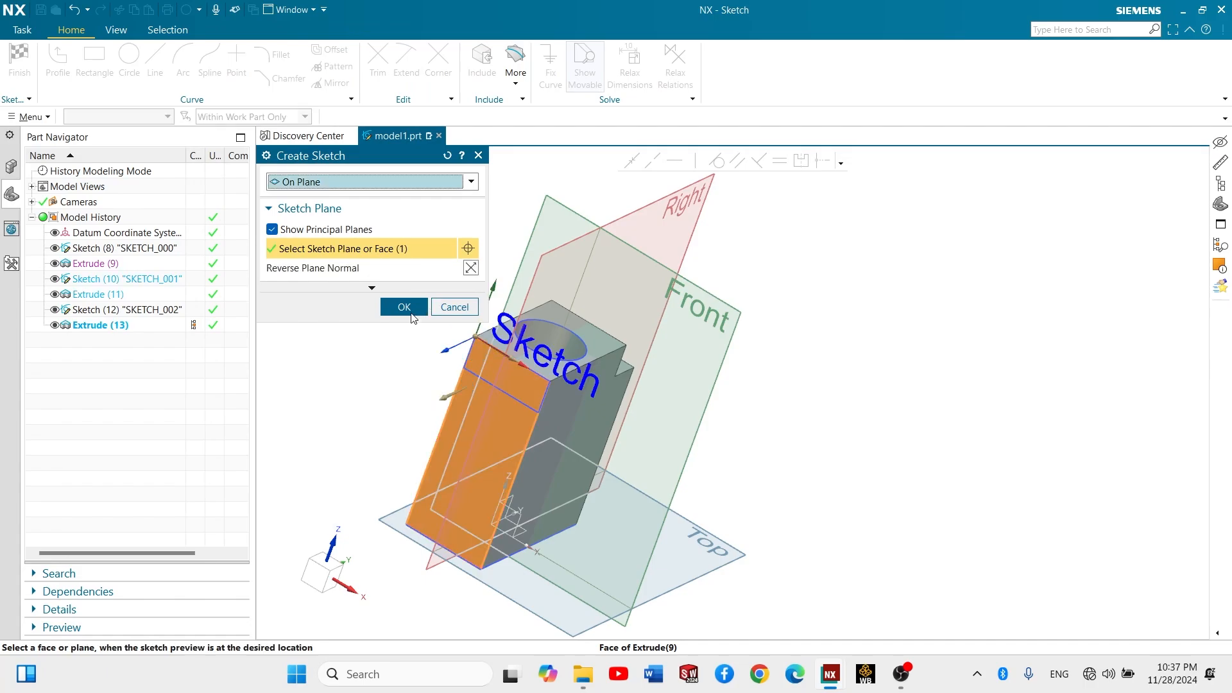
pyautogui.scroll(1, 859, 363)
pyautogui.scroll(-3, 859, 363)
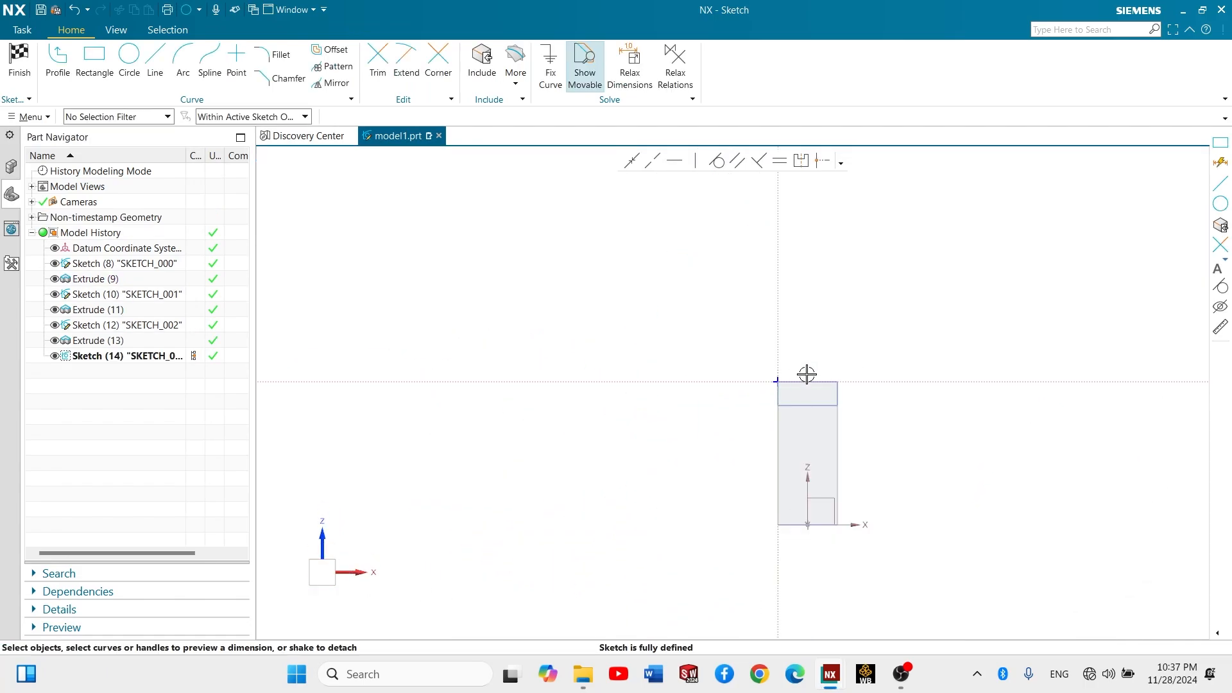
pyautogui.scroll(6, 809, 374)
# - Sketch a two-point rectangle rising from the face's upper corner at the sketch origin, narrower than the block, and finish the sketch
pyautogui.click(94, 61)
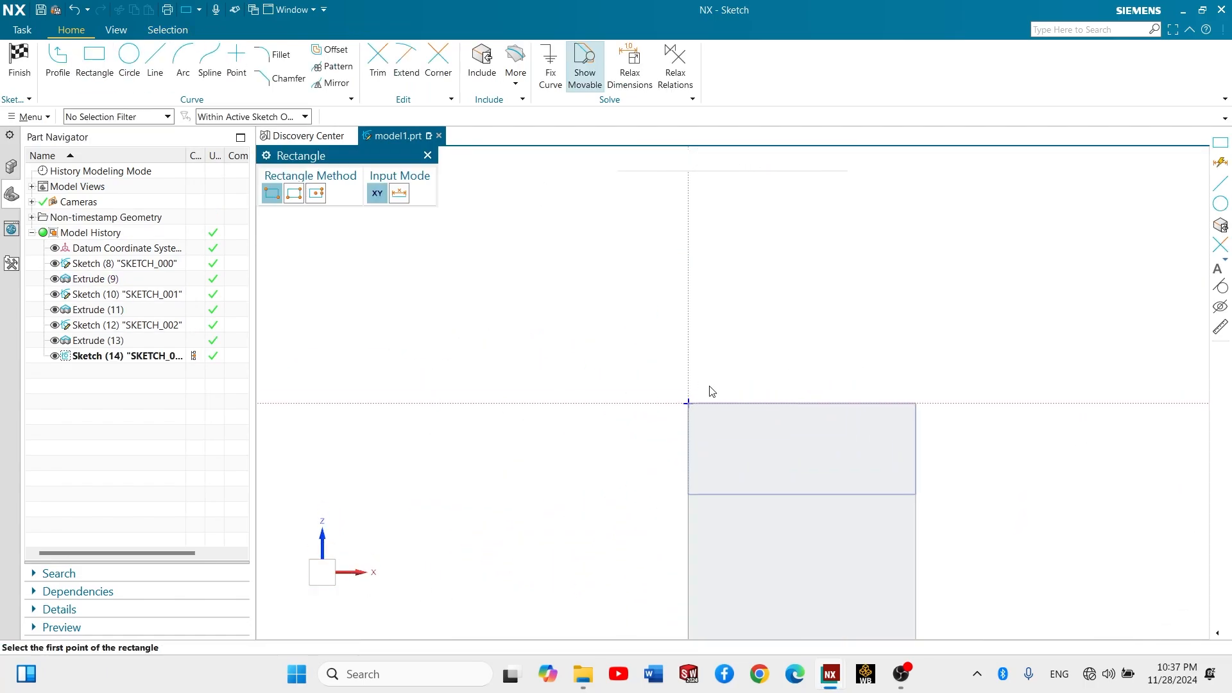
pyautogui.click(687, 402)
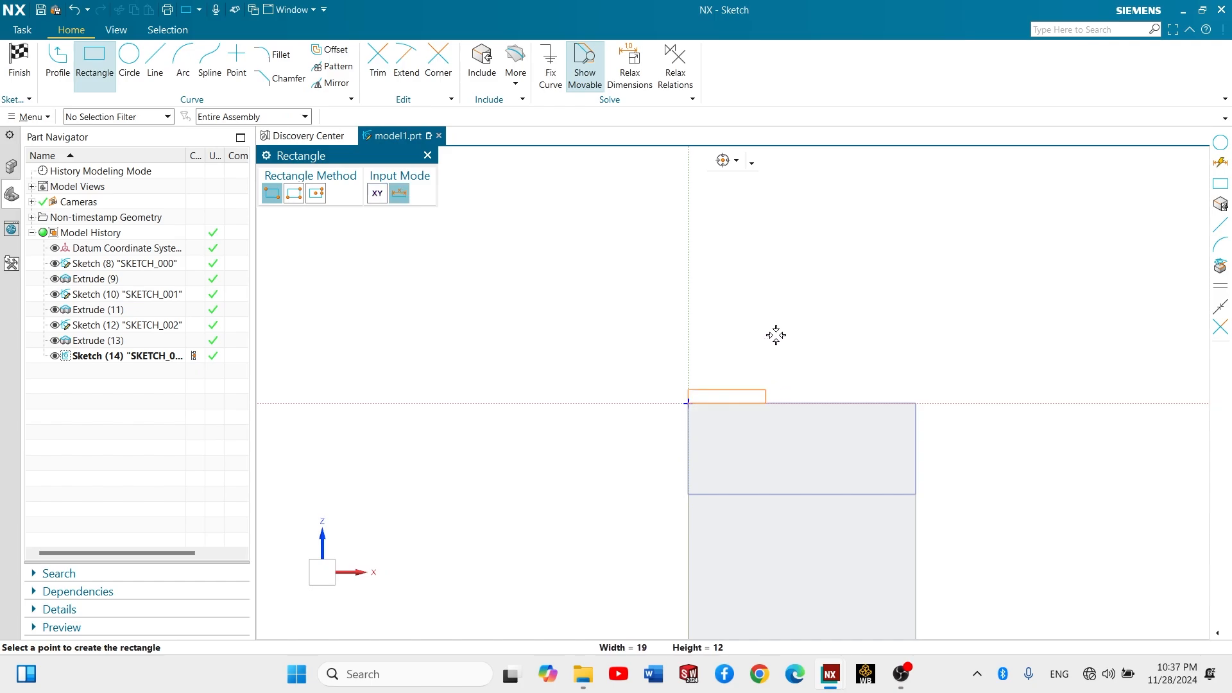
pyautogui.click(780, 254)
pyautogui.press('Escape')
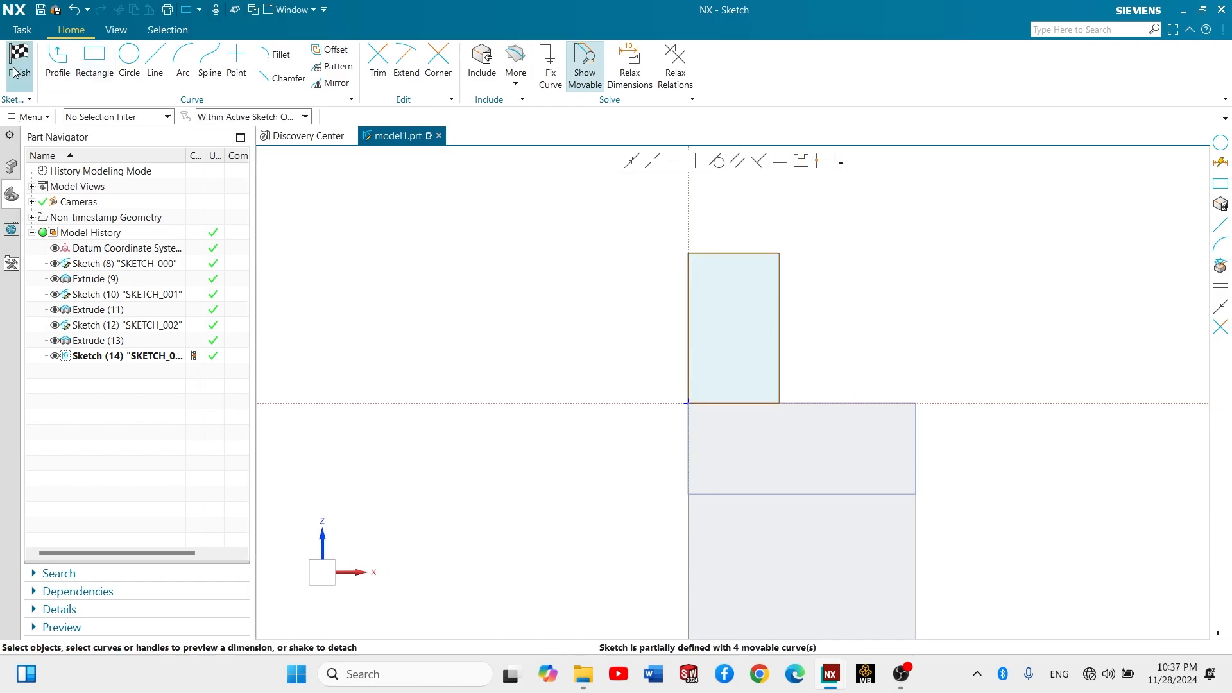
pyautogui.click(18, 64)
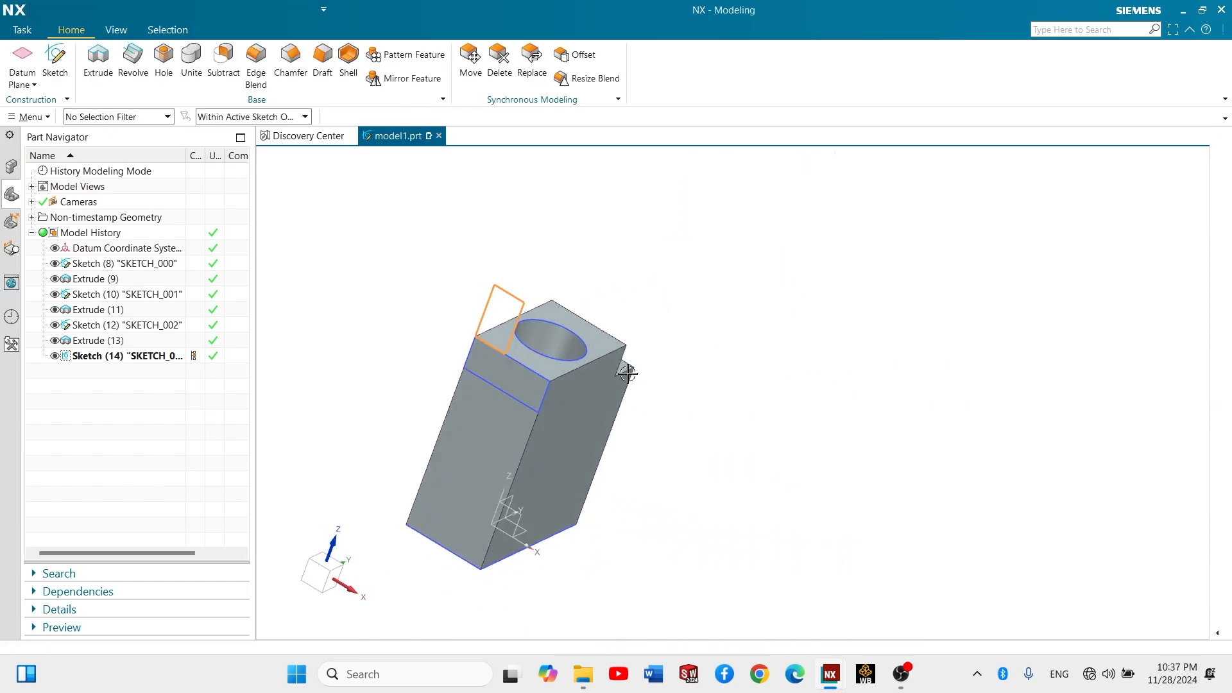
# - Start a new sketch on the block's broad side face, on the stepped profile side
pyautogui.moveTo(627, 373); pyautogui.dragTo(334, 345, button='middle')
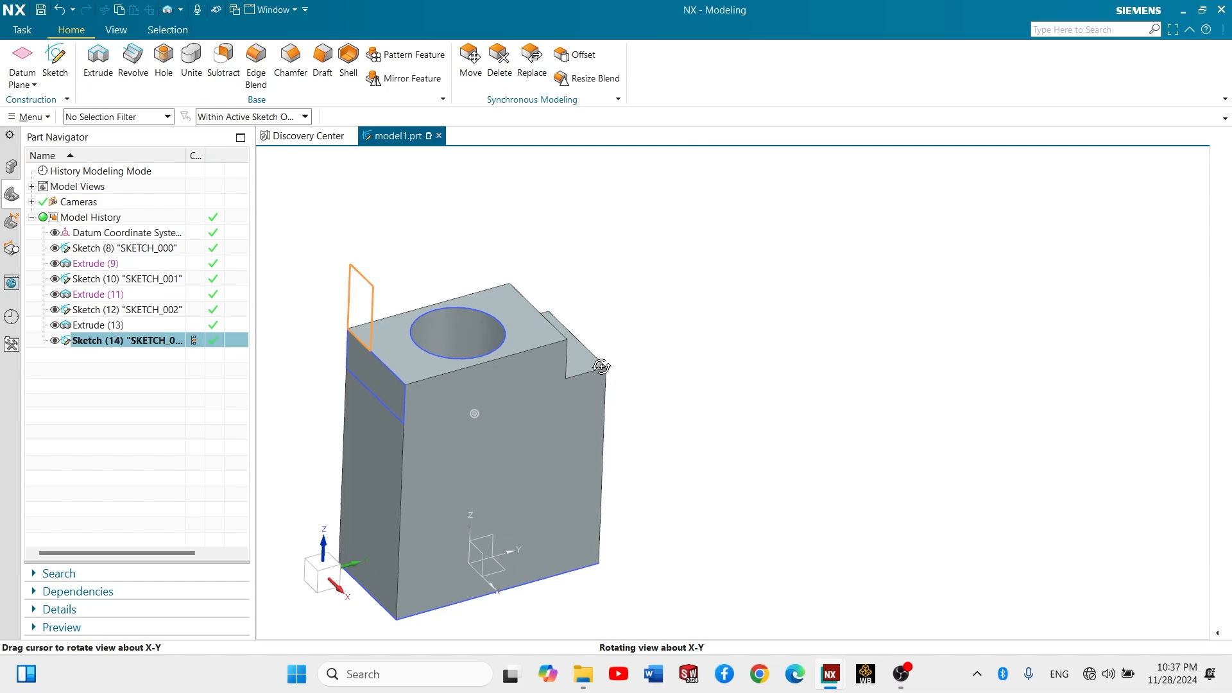
pyautogui.click(64, 70)
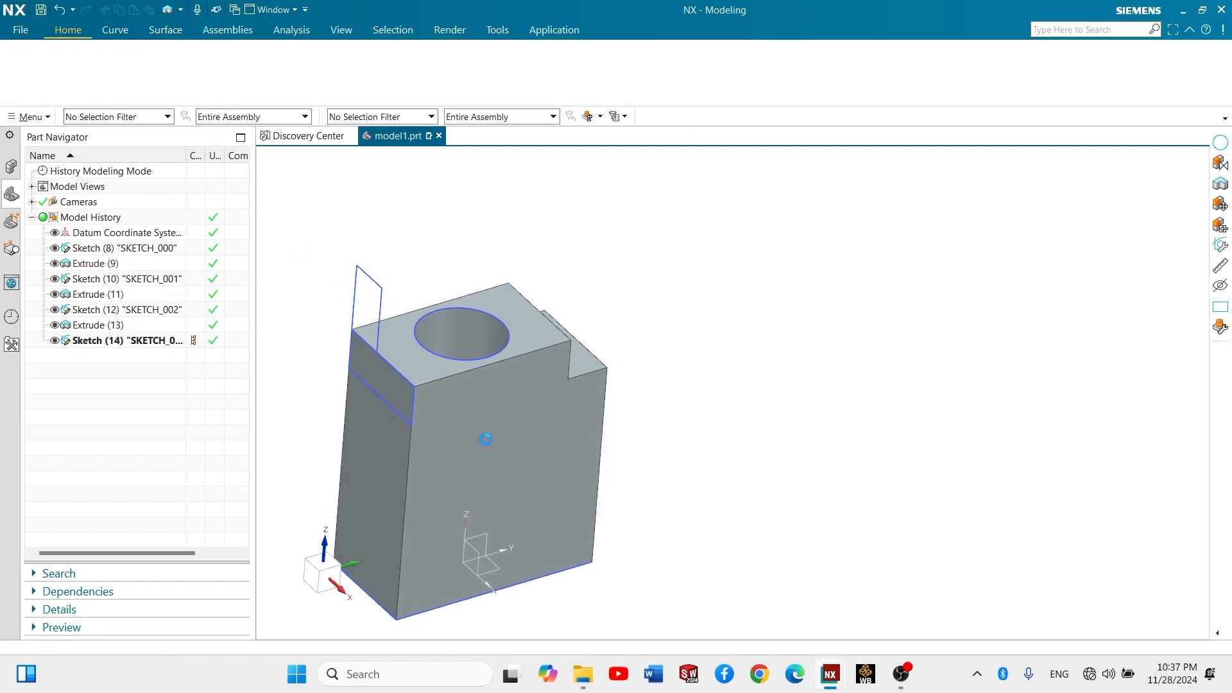
pyautogui.click(504, 405)
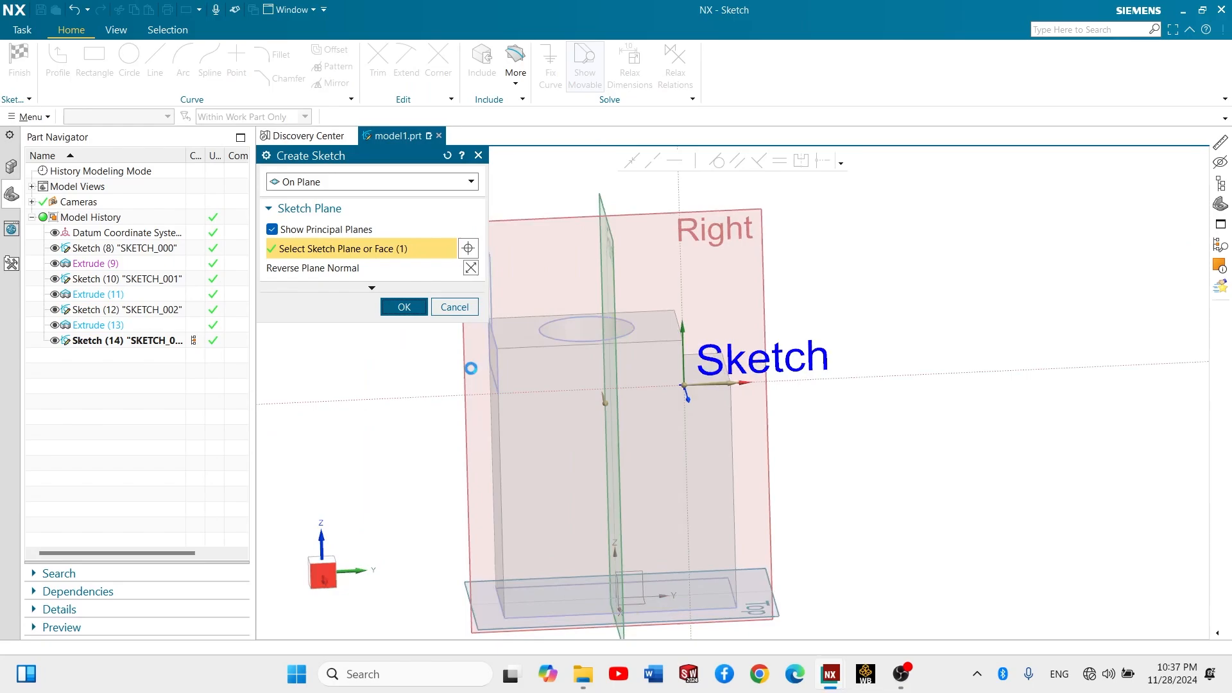
pyautogui.middleClick(471, 368)
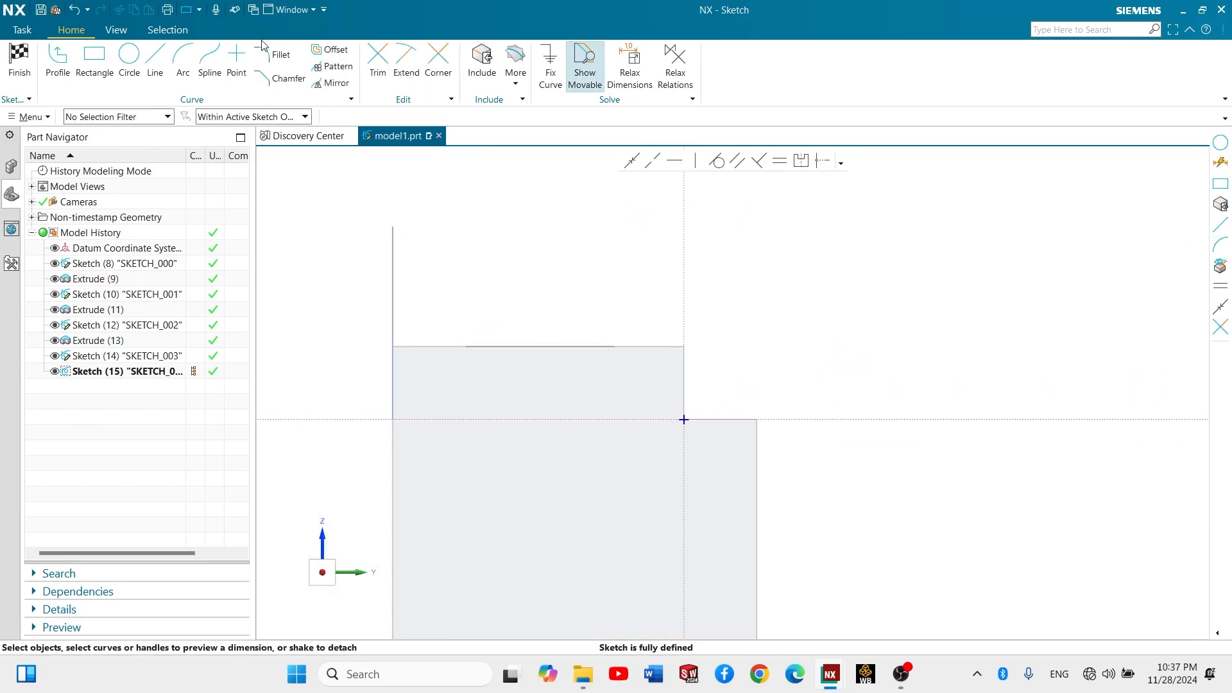
pyautogui.click(129, 58)
pyautogui.press('r')
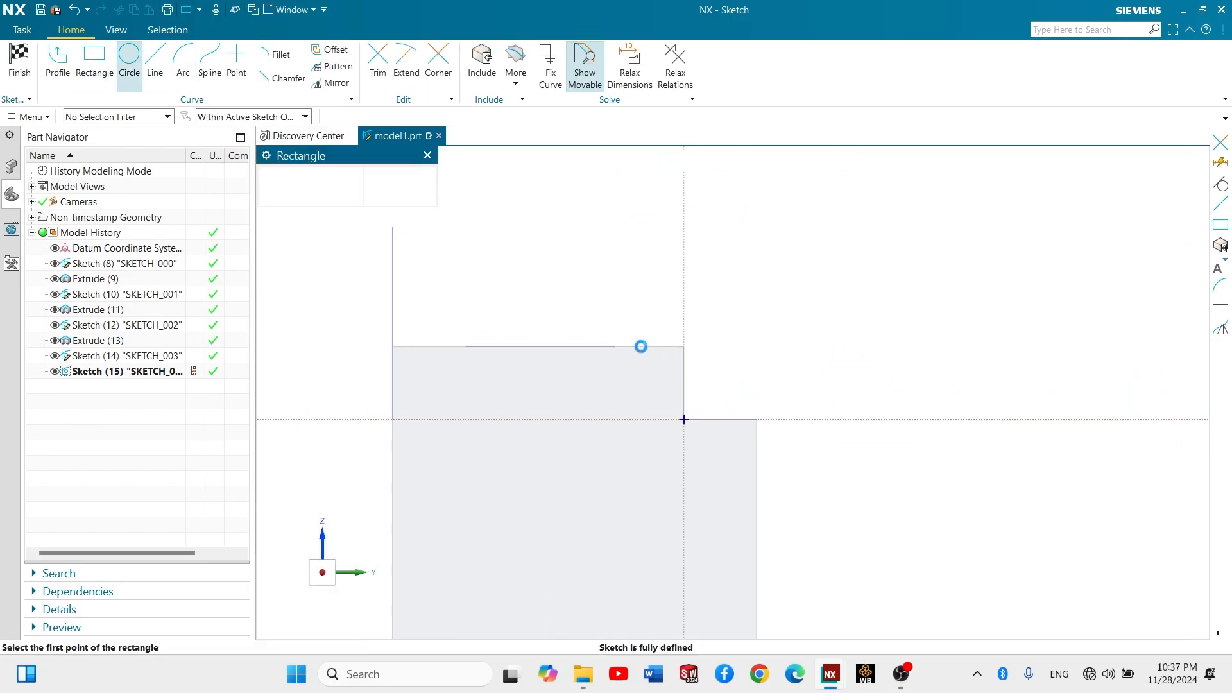
pyautogui.click(629, 346)
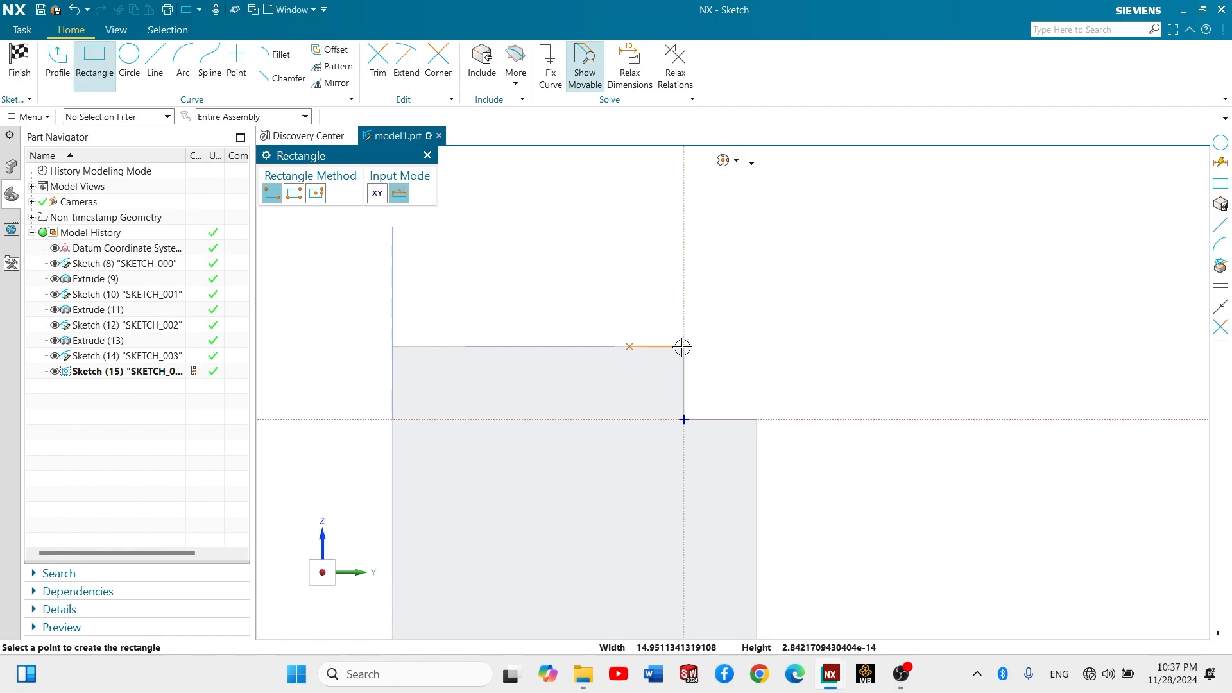
pyautogui.click(684, 348)
pyautogui.press('Escape')
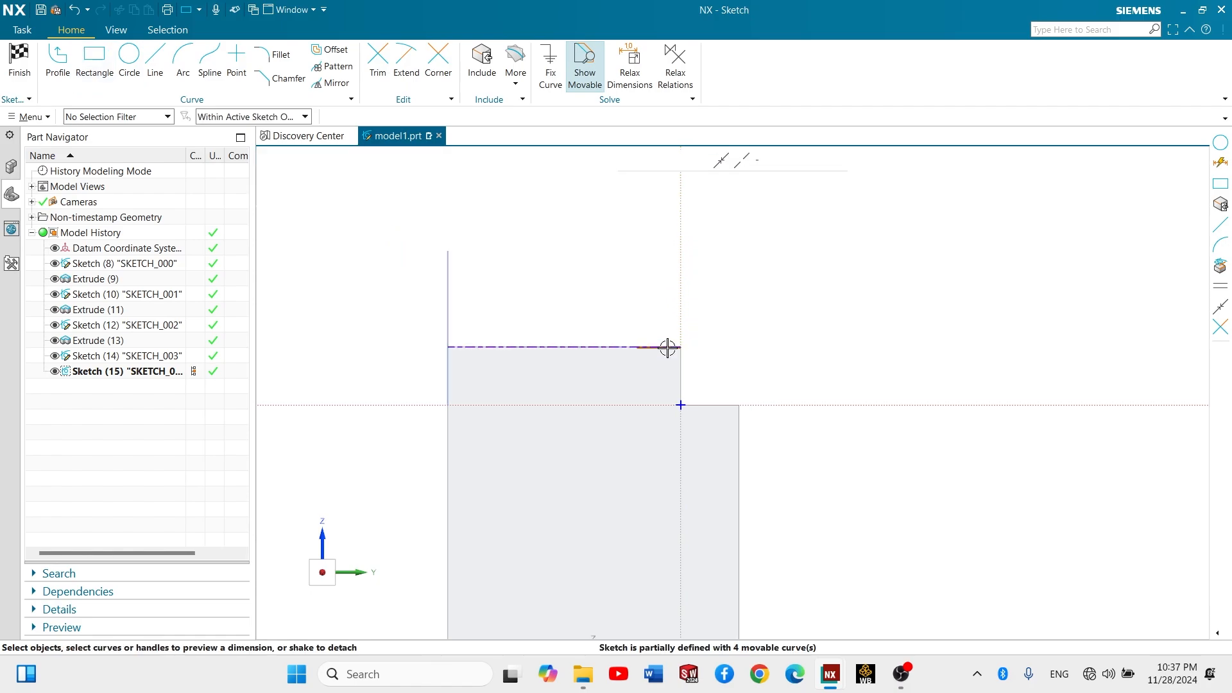
pyautogui.scroll(3, 665, 343)
pyautogui.moveTo(556, 310); pyautogui.dragTo(816, 422)
pyautogui.press('Delete')
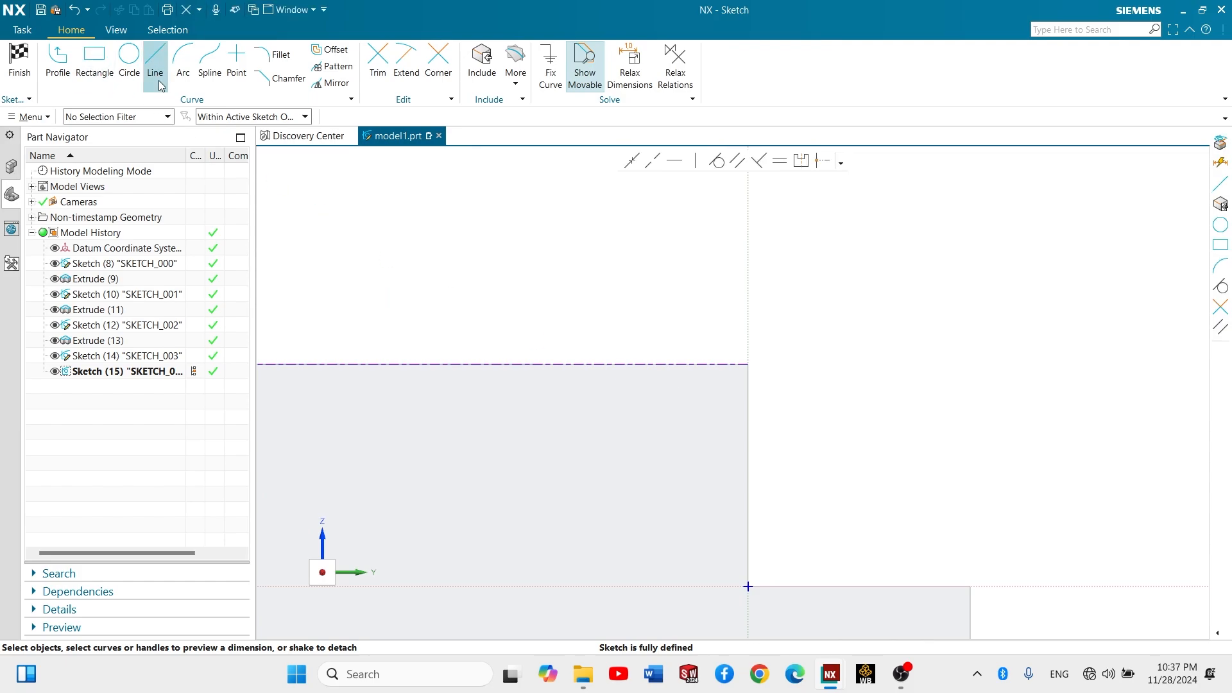
# - Sketch a two-point rectangle about 13.7 x 11.1 mm rising from the face's upper corner above the step, and finish the sketch
pyautogui.click(94, 64)
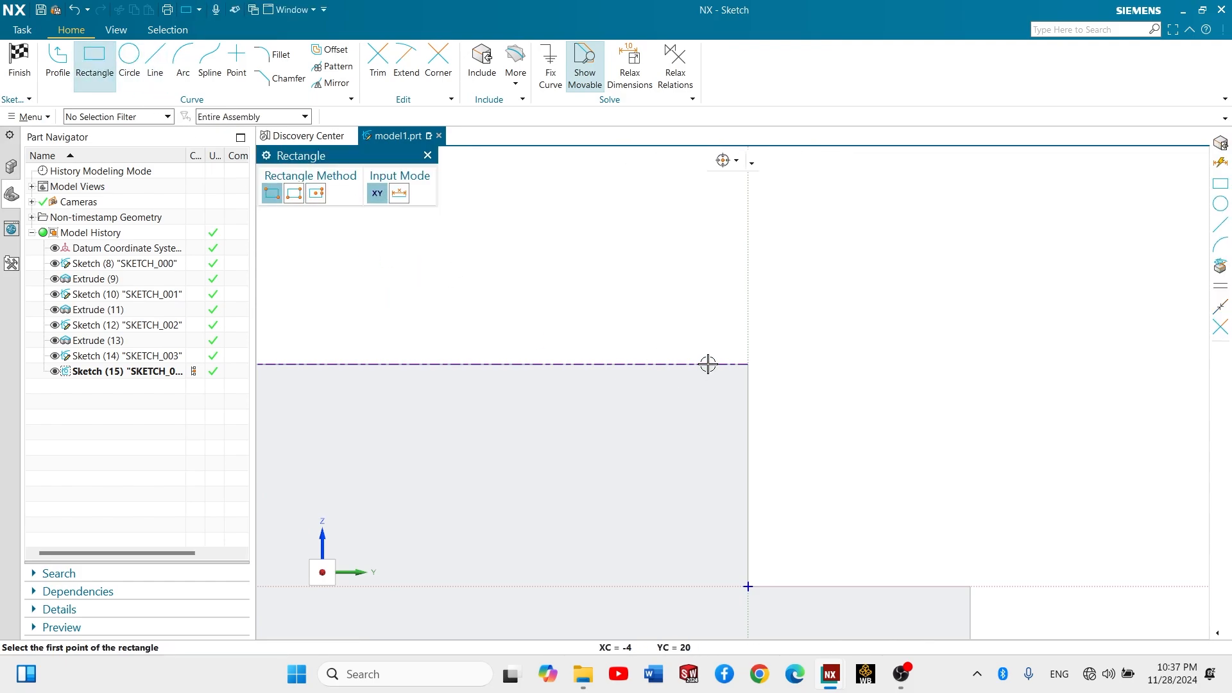
pyautogui.click(747, 364)
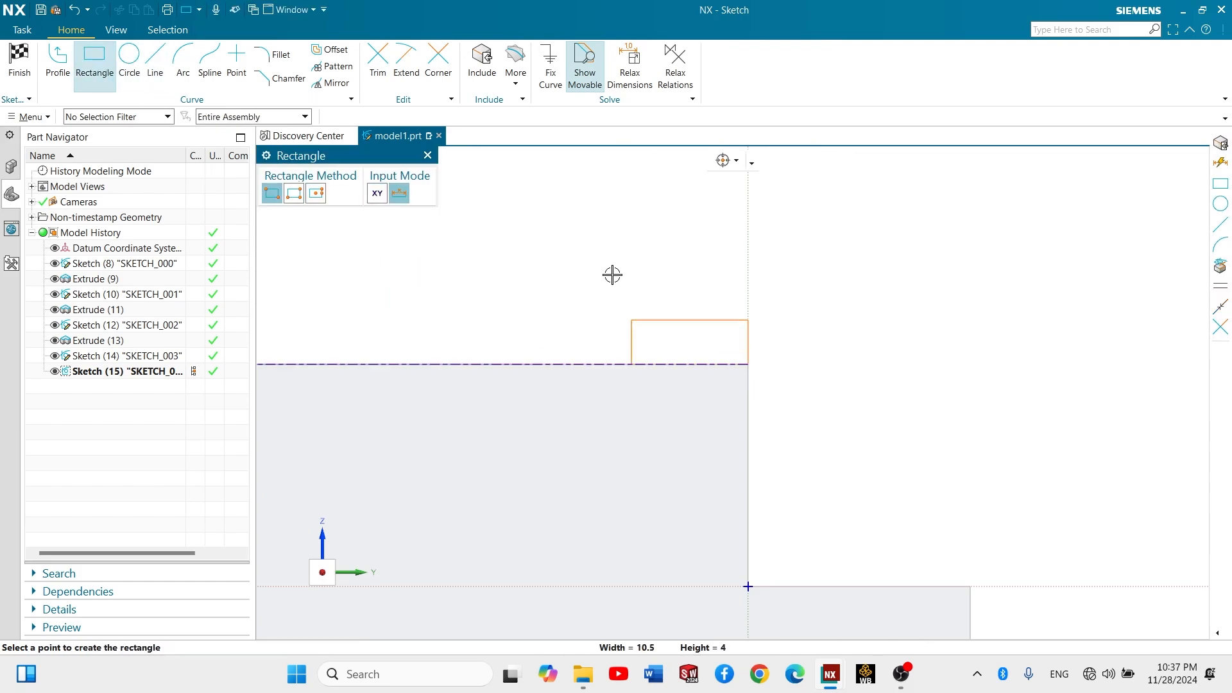
pyautogui.scroll(3, 607, 266)
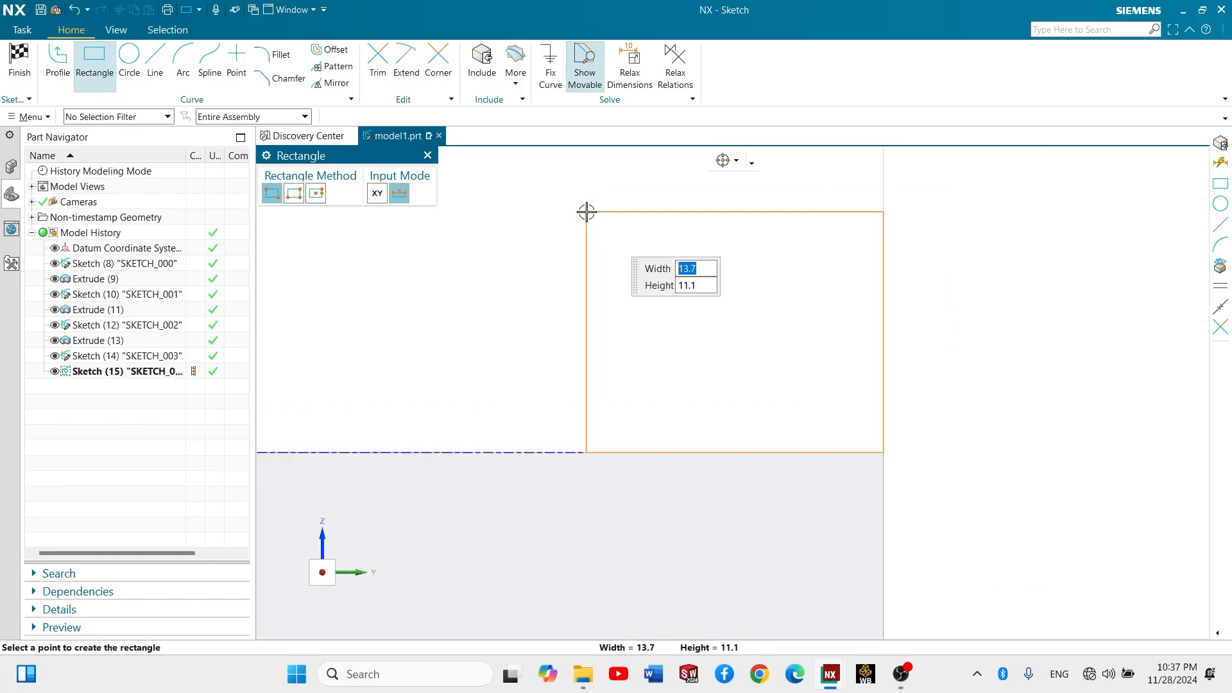
pyautogui.click(587, 211)
pyautogui.scroll(-1, 586, 212)
pyautogui.press('Escape')
pyautogui.click(19, 64)
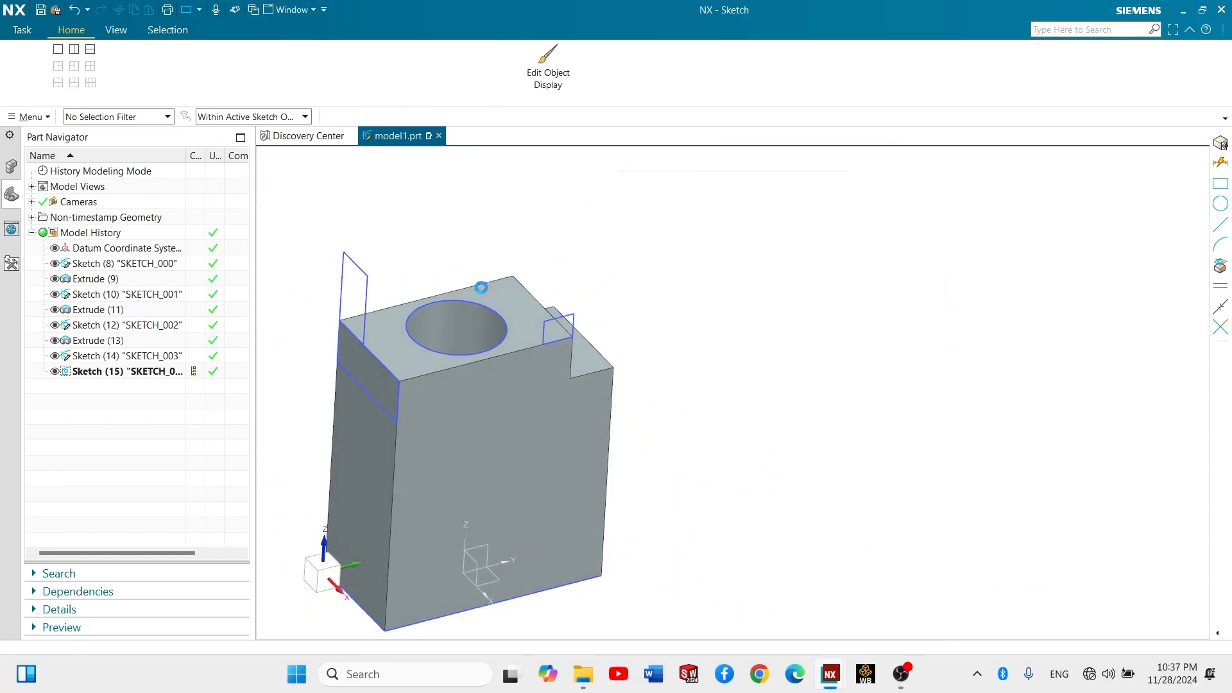
# - Extrude the taller rectangle on the narrow face 150 mm along YC with Boolean None, as a separate bar across the block
pyautogui.click(99, 69)
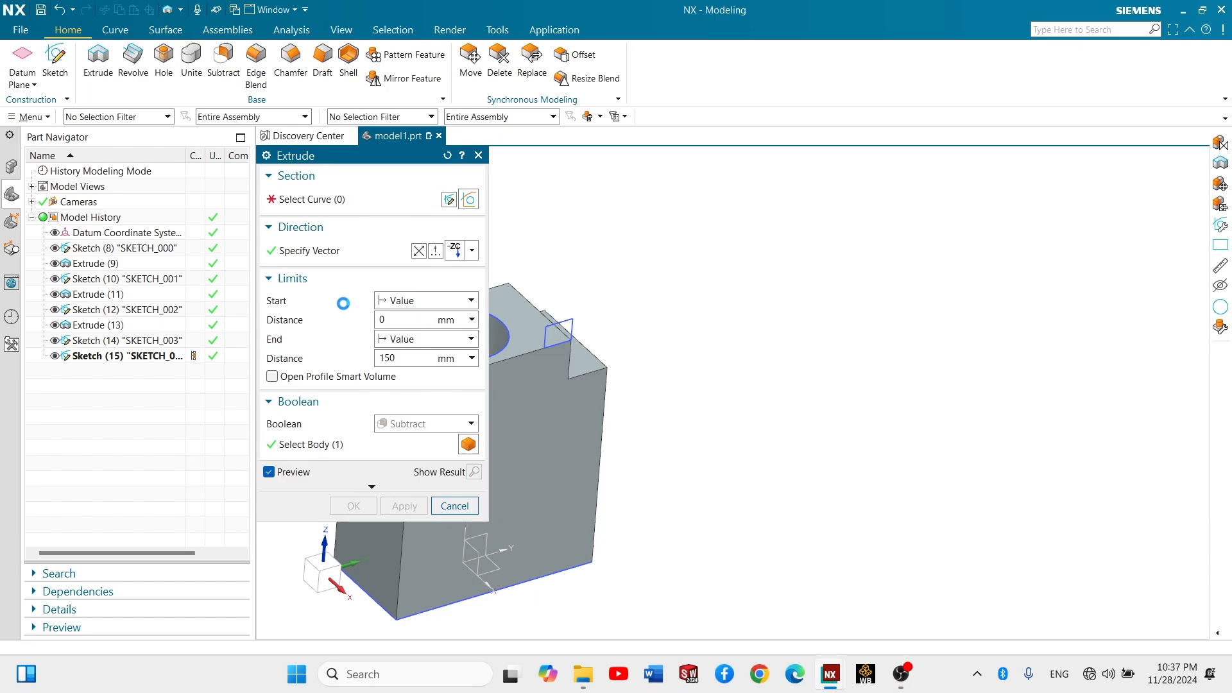
pyautogui.scroll(5, 545, 251)
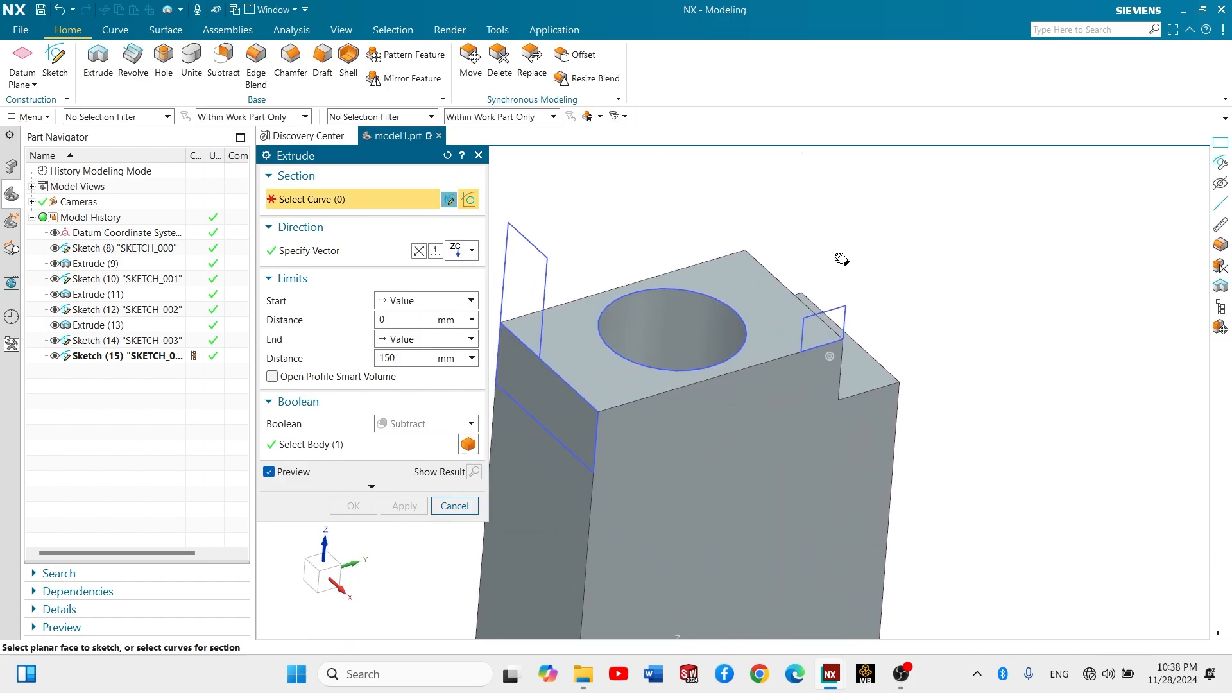
pyautogui.click(548, 270)
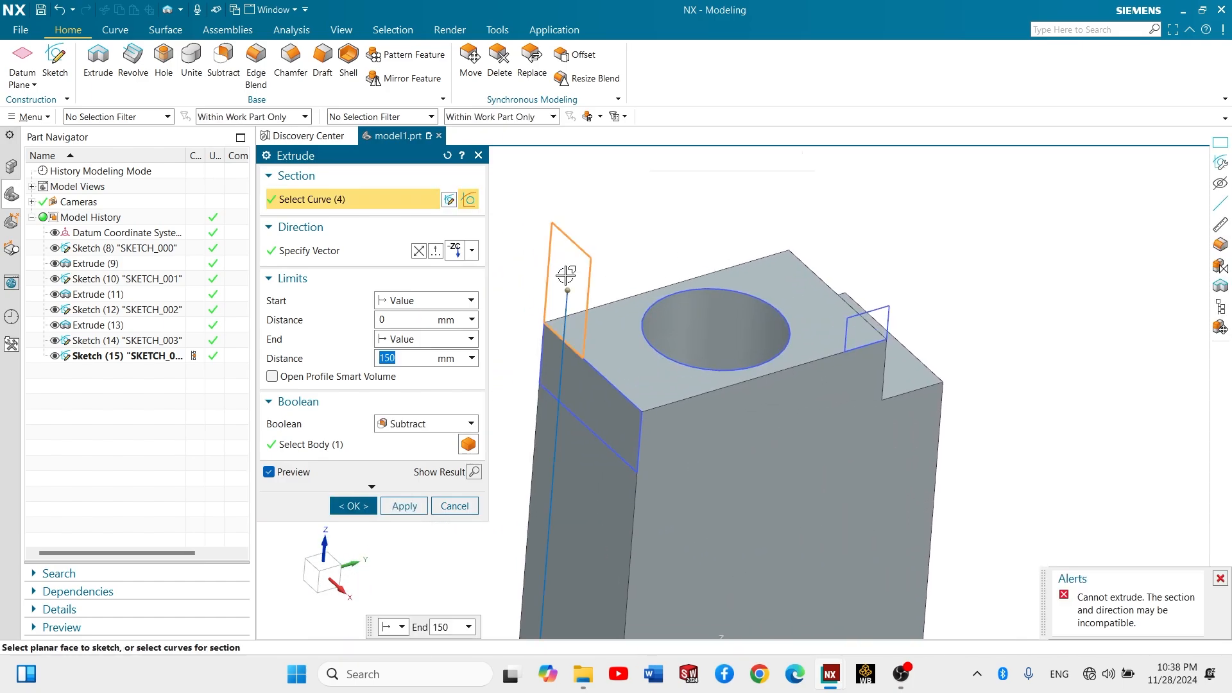
pyautogui.click(472, 251)
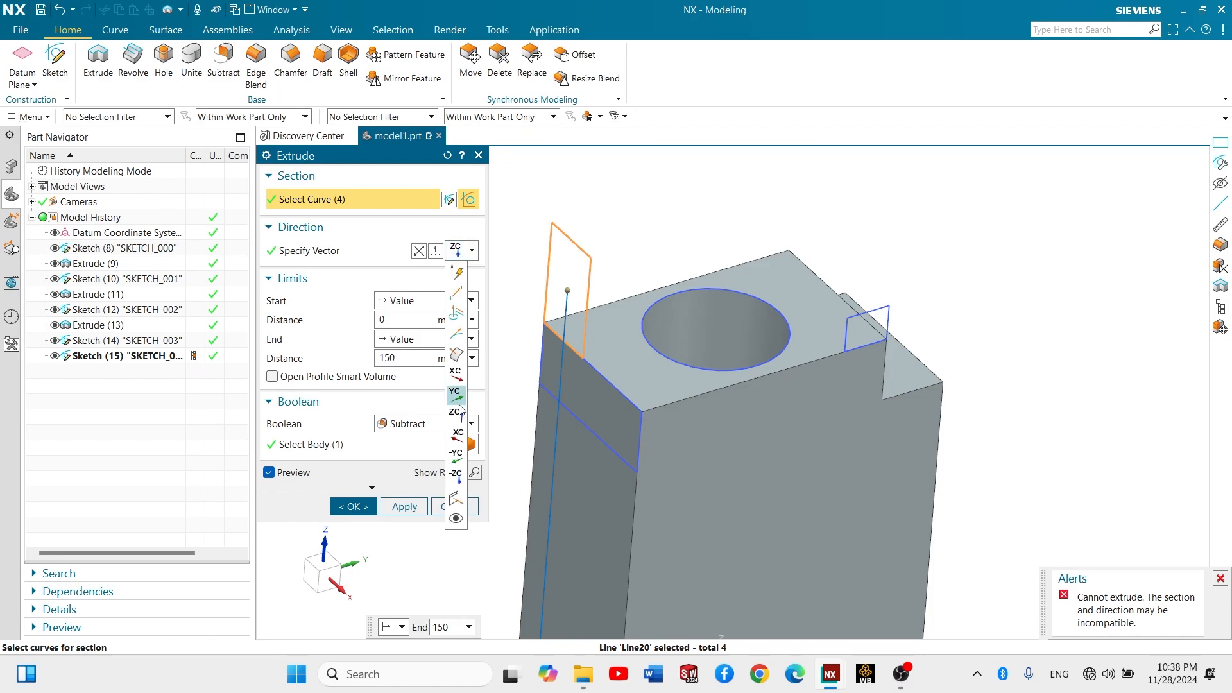
pyautogui.click(456, 394)
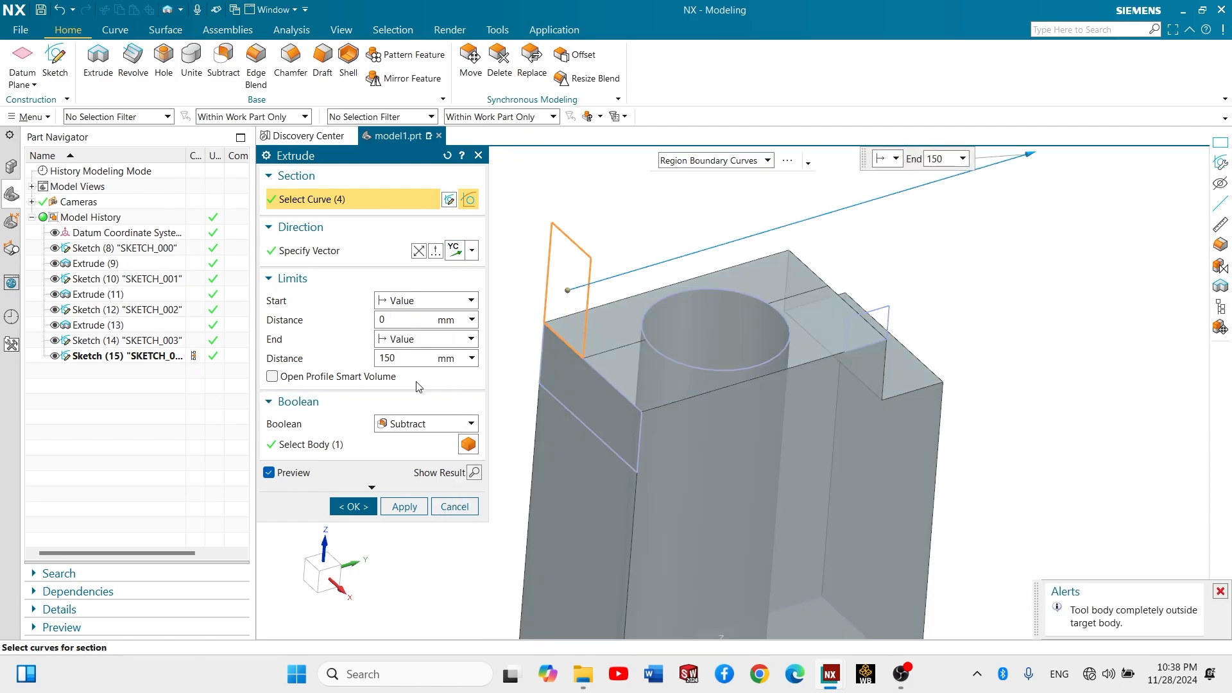
pyautogui.click(424, 423)
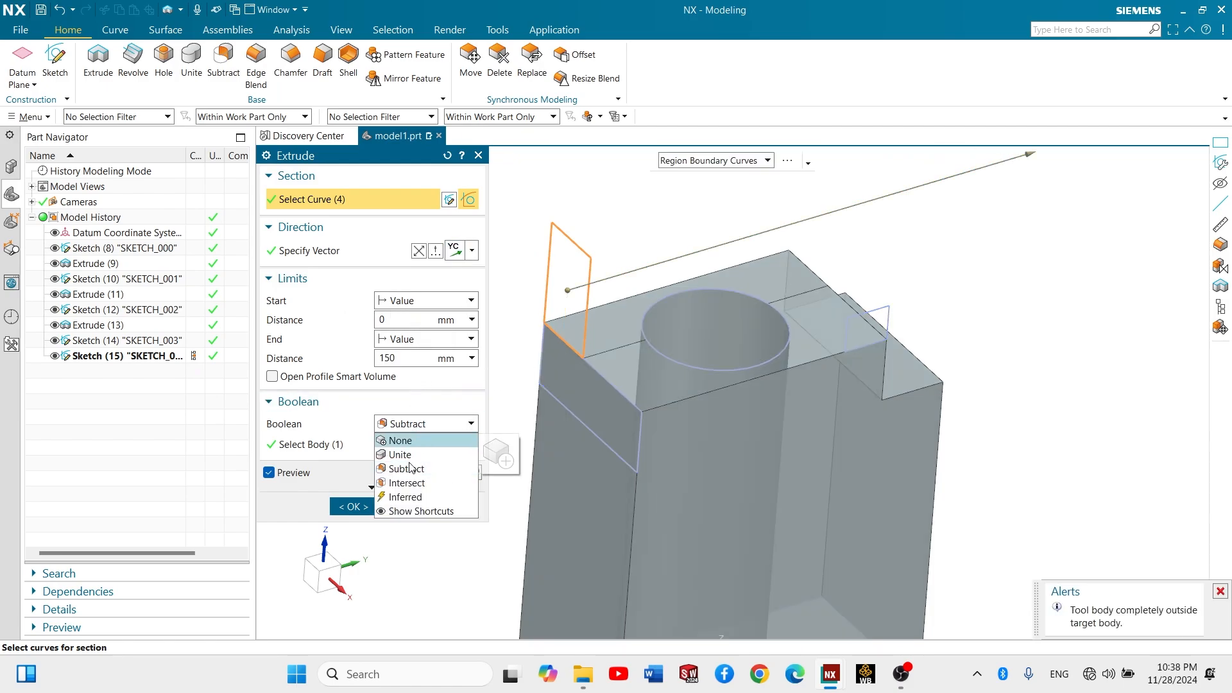
pyautogui.click(417, 443)
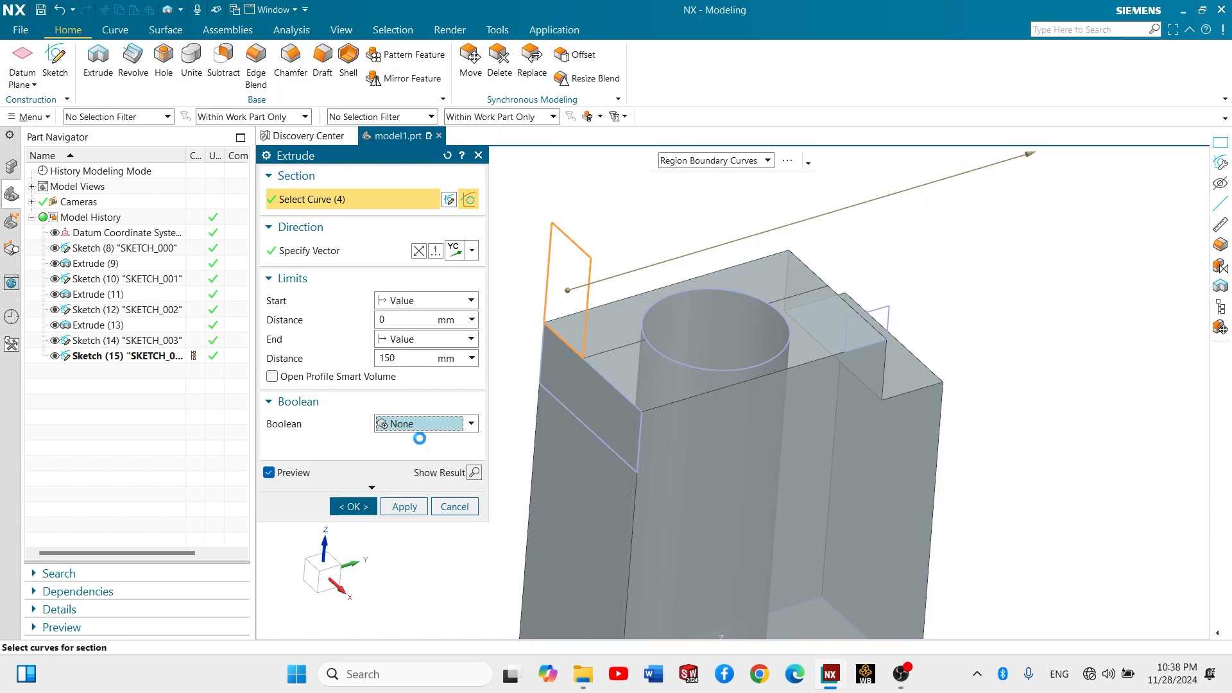
pyautogui.click(353, 485)
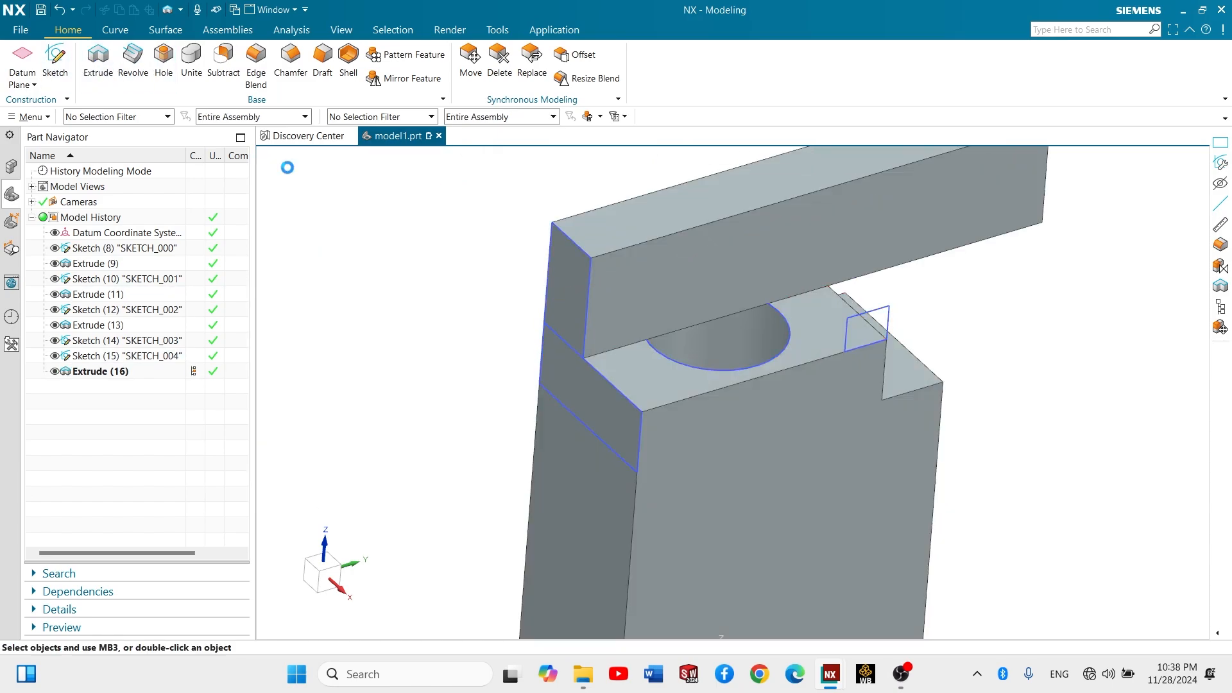
# - Extrude the small rectangle 150 mm along -XC with Boolean Intersect, using the separate bar as the target body
pyautogui.click(98, 59)
pyautogui.click(869, 329)
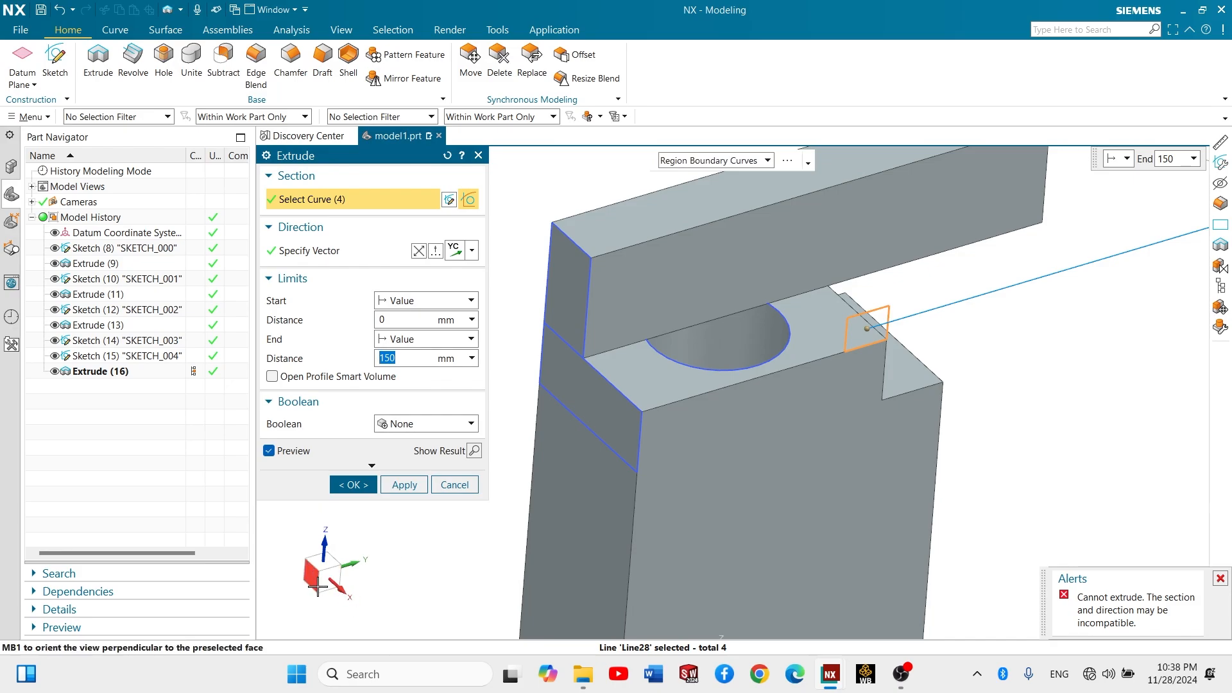
pyautogui.click(472, 250)
pyautogui.click(465, 446)
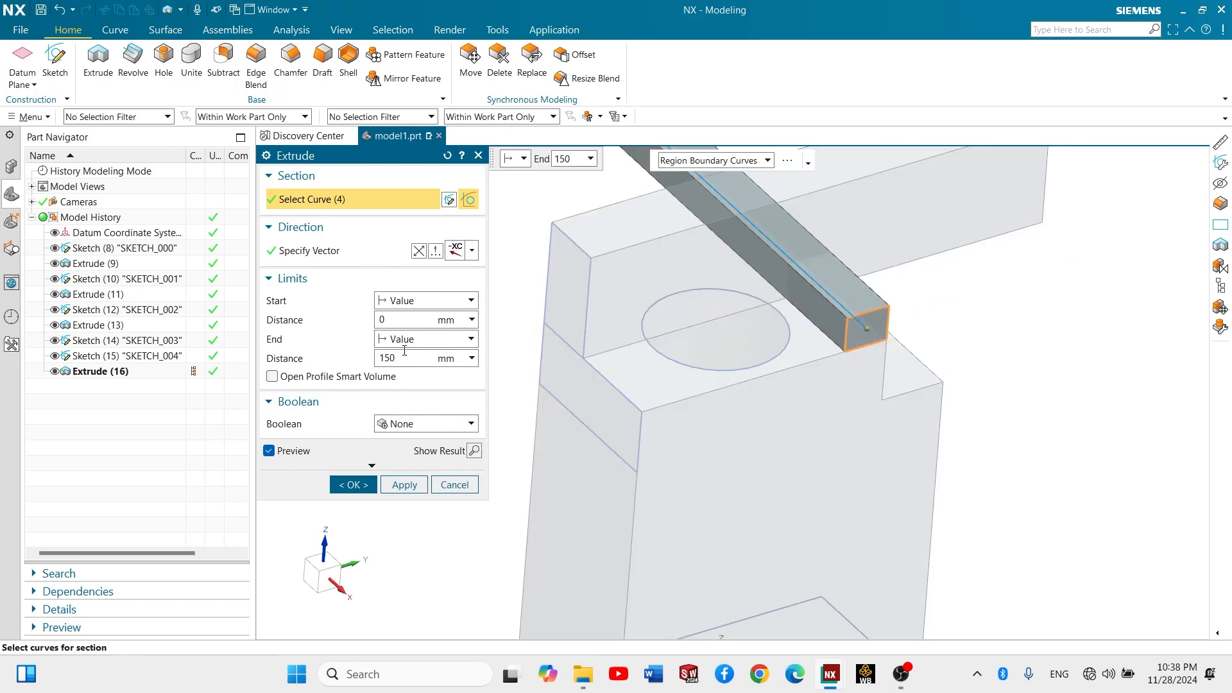
pyautogui.click(427, 424)
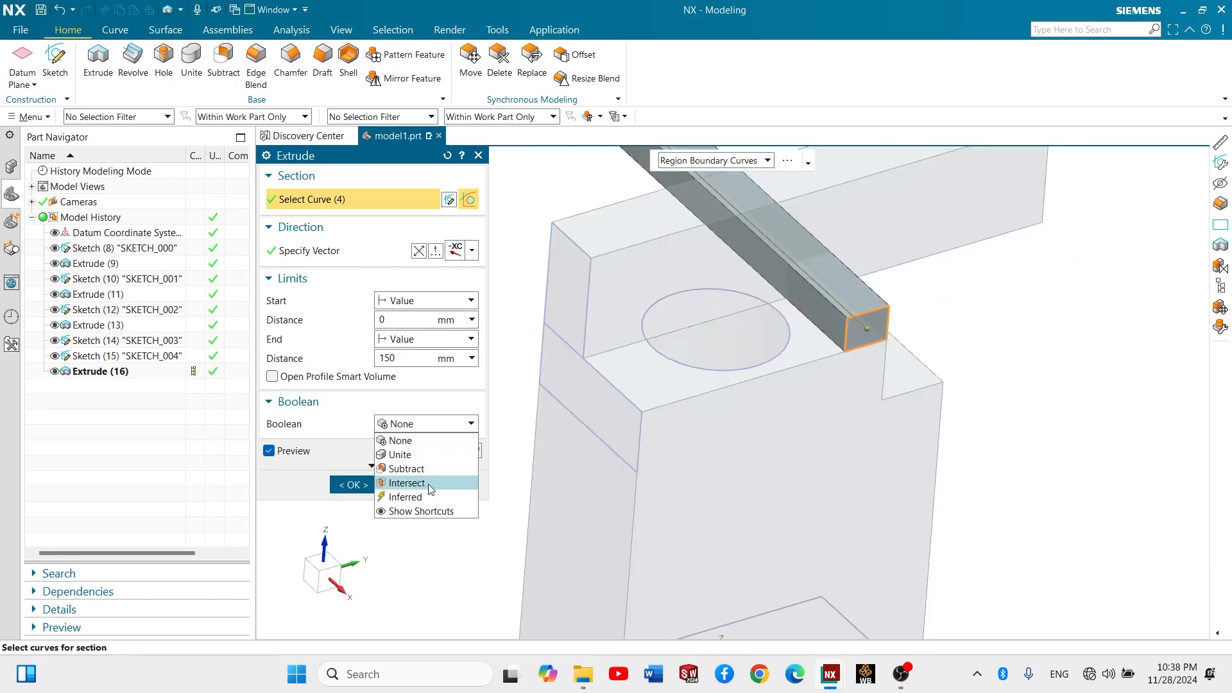
pyautogui.click(429, 485)
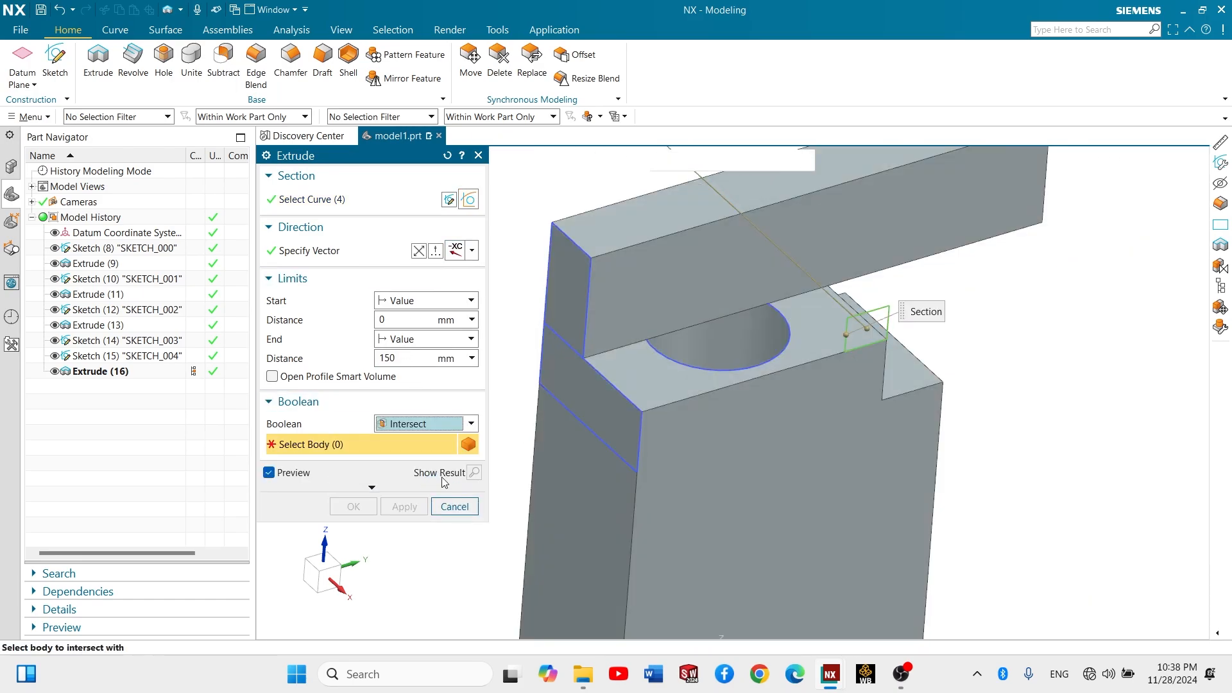
pyautogui.click(732, 280)
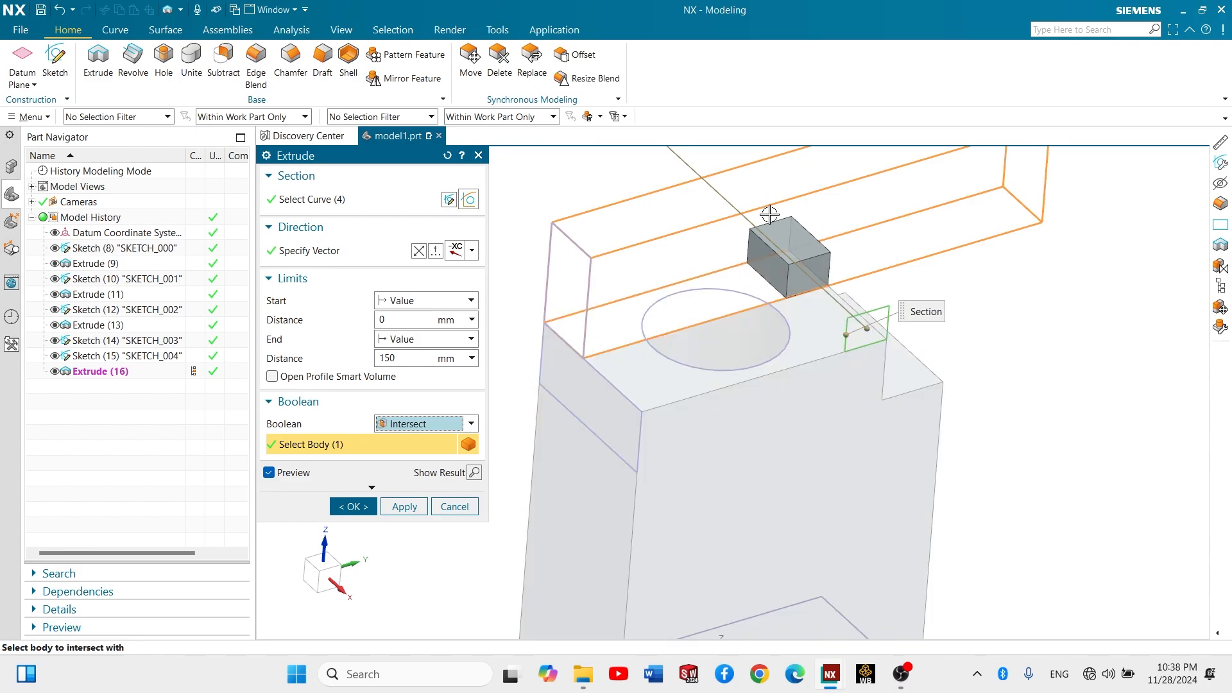
pyautogui.click(352, 506)
# - Examine the small intersected block above the part's upper face from several angles
pyautogui.moveTo(880, 281)
pyautogui.mouseDown(button='middle')
pyautogui.moveTo(860, 254)
pyautogui.moveTo(869, 297)
pyautogui.mouseUp(button='middle')
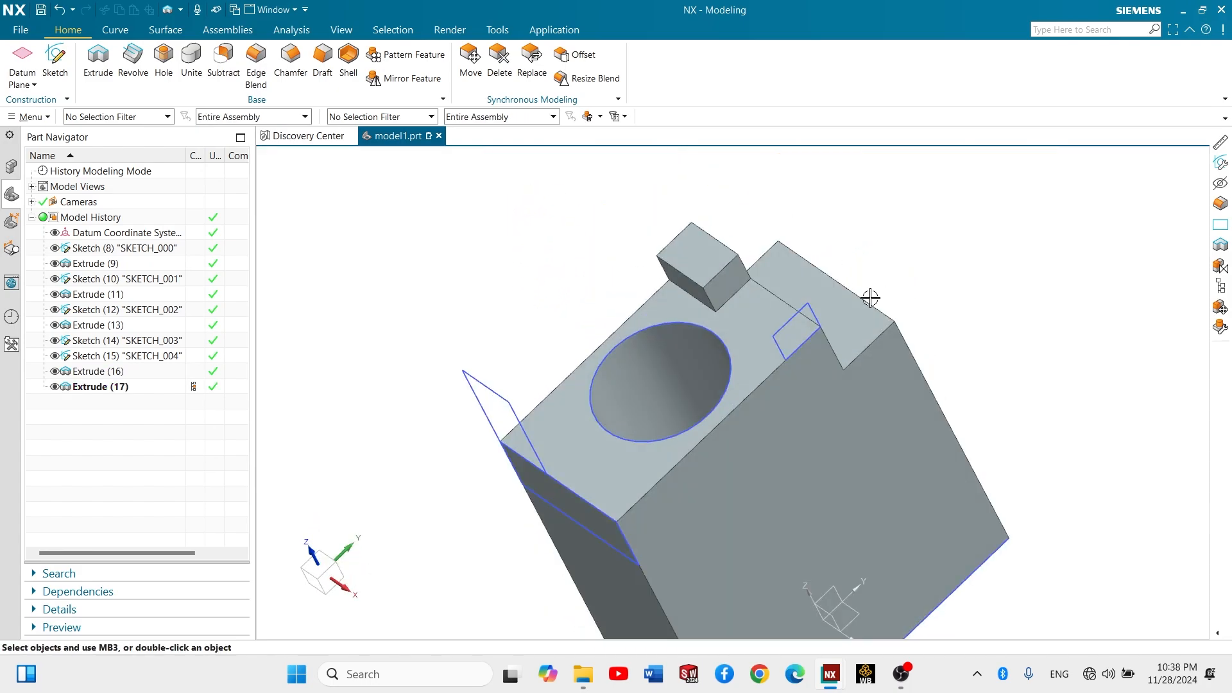
pyautogui.scroll(2, 868, 301)
pyautogui.scroll(-5, 858, 344)
pyautogui.scroll(4, 836, 384)
pyautogui.scroll(2, 842, 390)
pyautogui.keyDown('shift'); pyautogui.moveTo(842, 391); pyautogui.dragTo(713, 295, button='middle'); pyautogui.keyUp('shift')
pyautogui.scroll(-5, 807, 357)
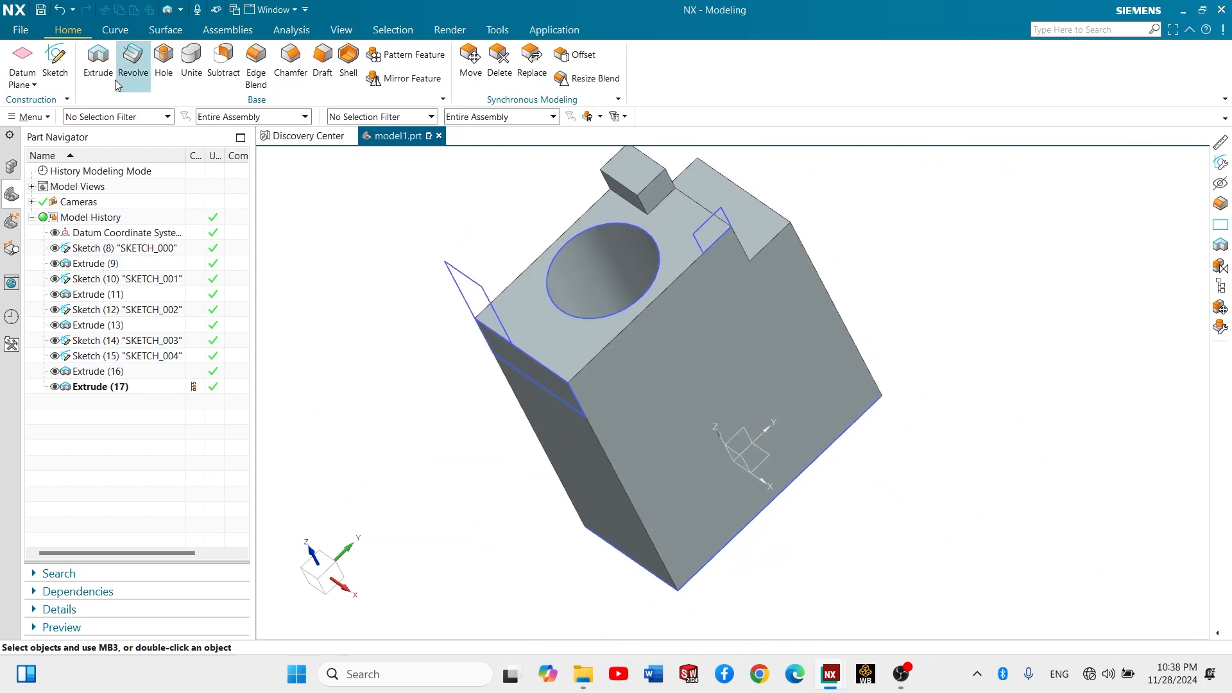
pyautogui.click(98, 59)
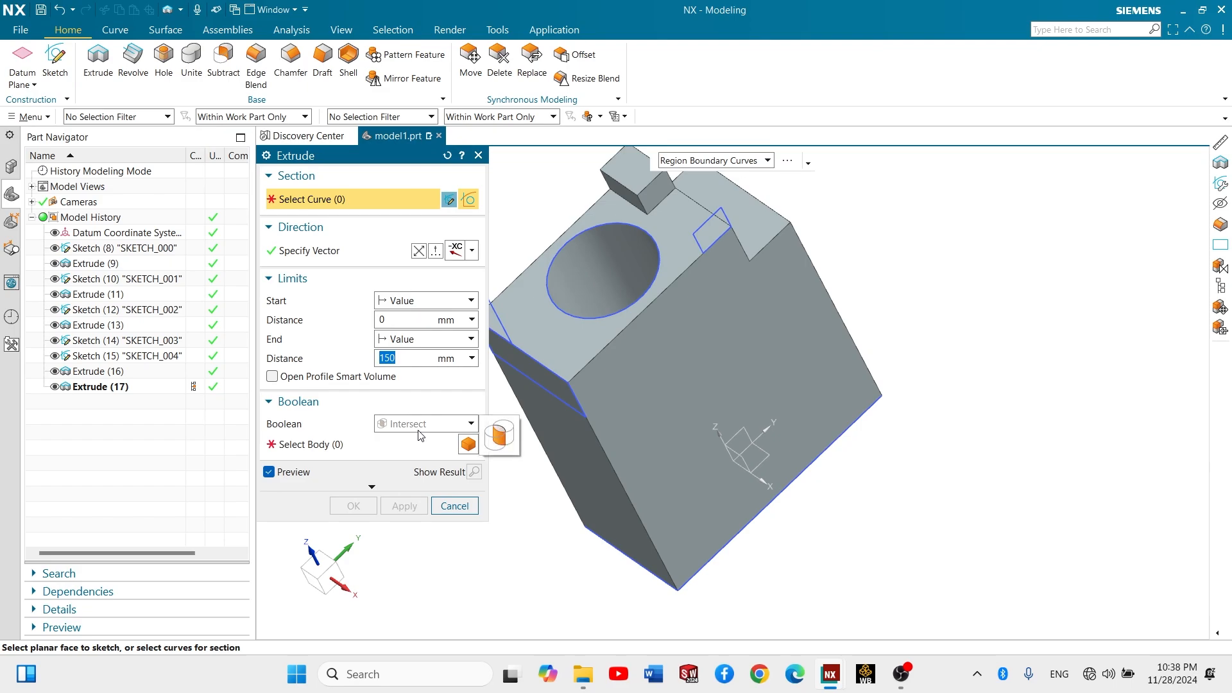
pyautogui.click(421, 426)
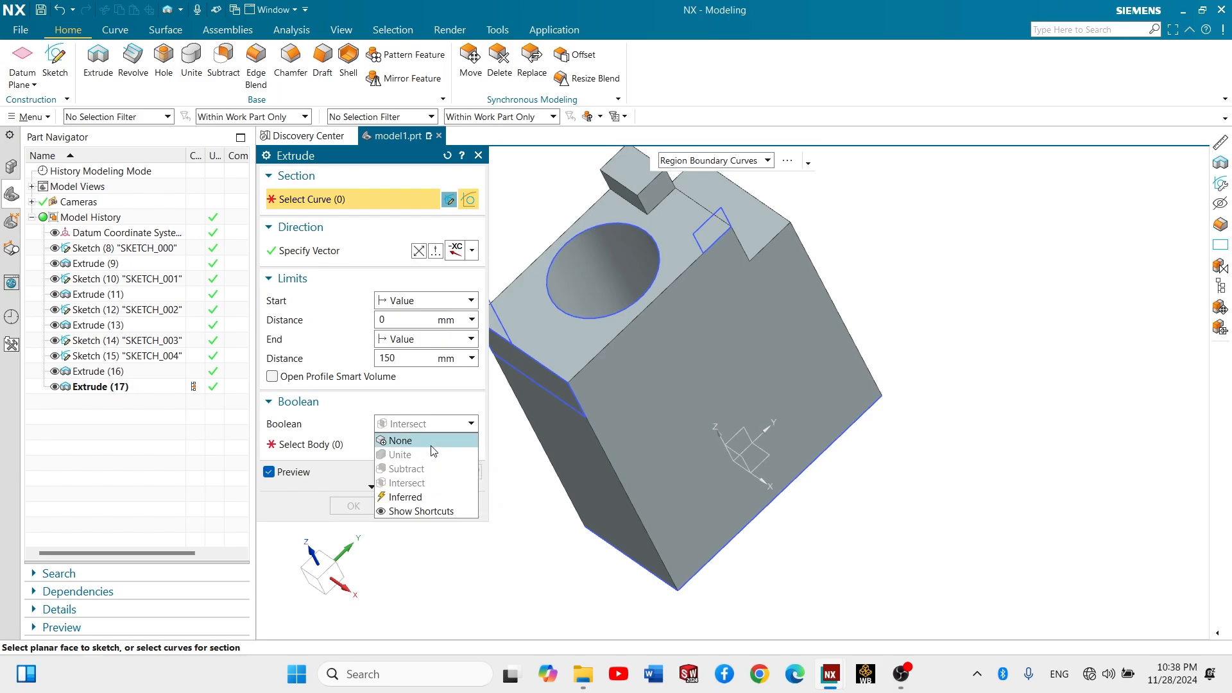
pyautogui.click(482, 160)
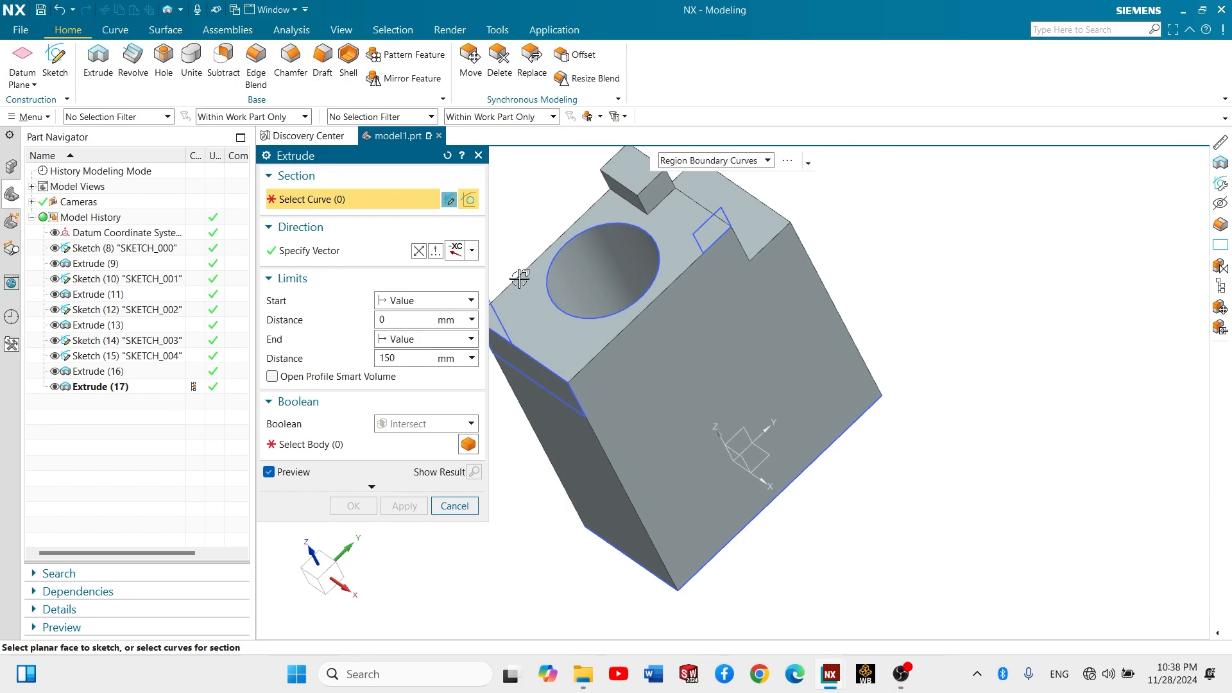
pyautogui.click(479, 155)
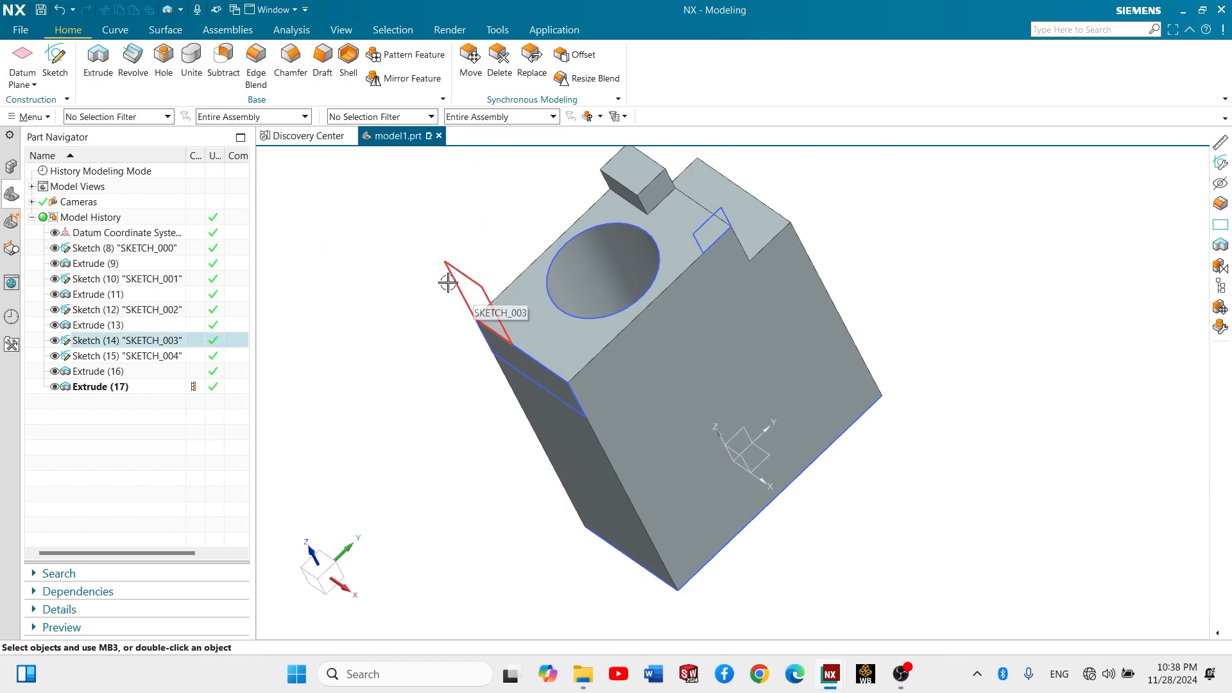
pyautogui.moveTo(449, 273)
pyautogui.mouseDown(button='middle')
pyautogui.moveTo(511, 202)
pyautogui.moveTo(454, 334)
pyautogui.mouseUp(button='middle')
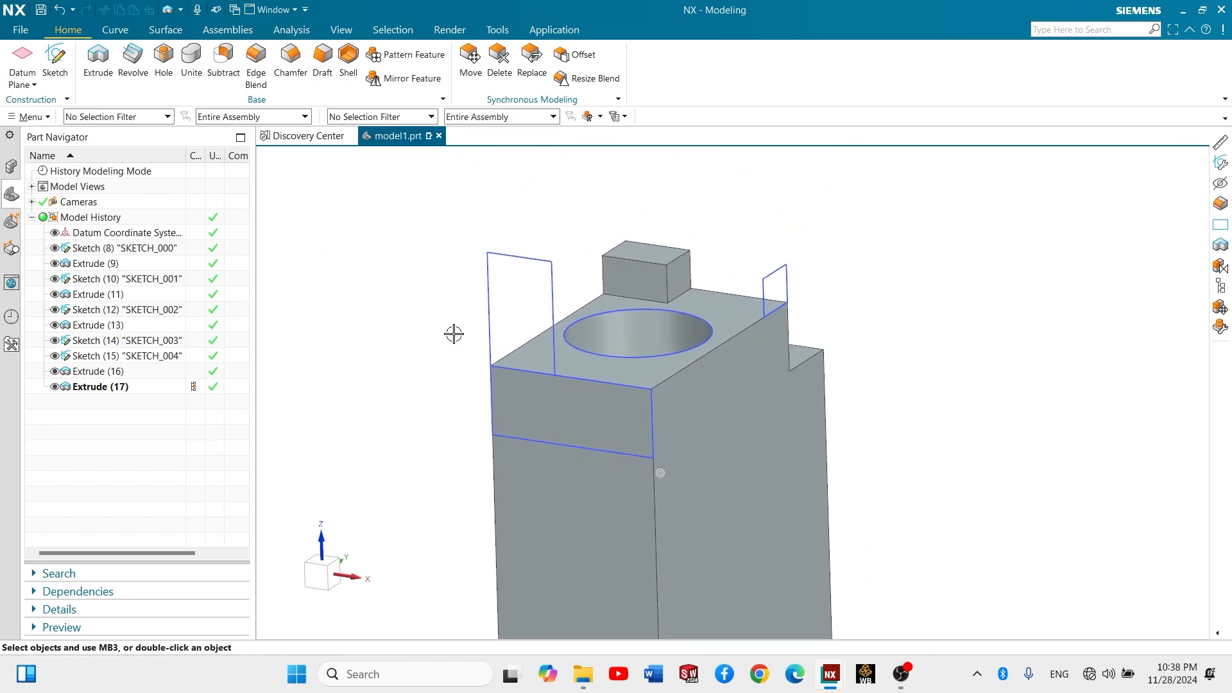